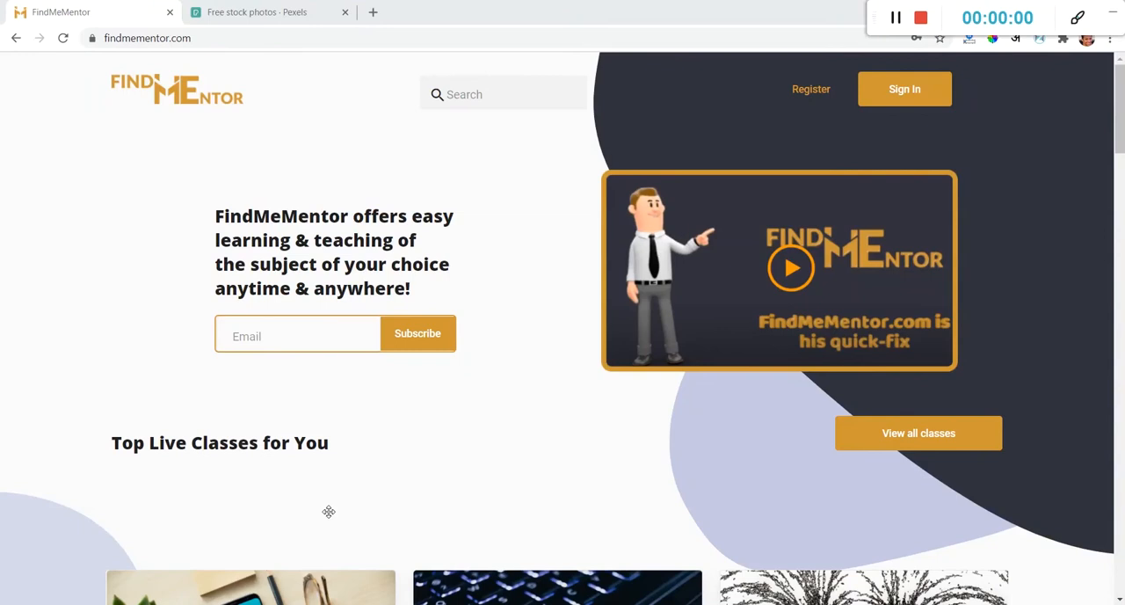
- Sign in to the FindMeMentor account with the login form
drag(875, 18, 387, 604)
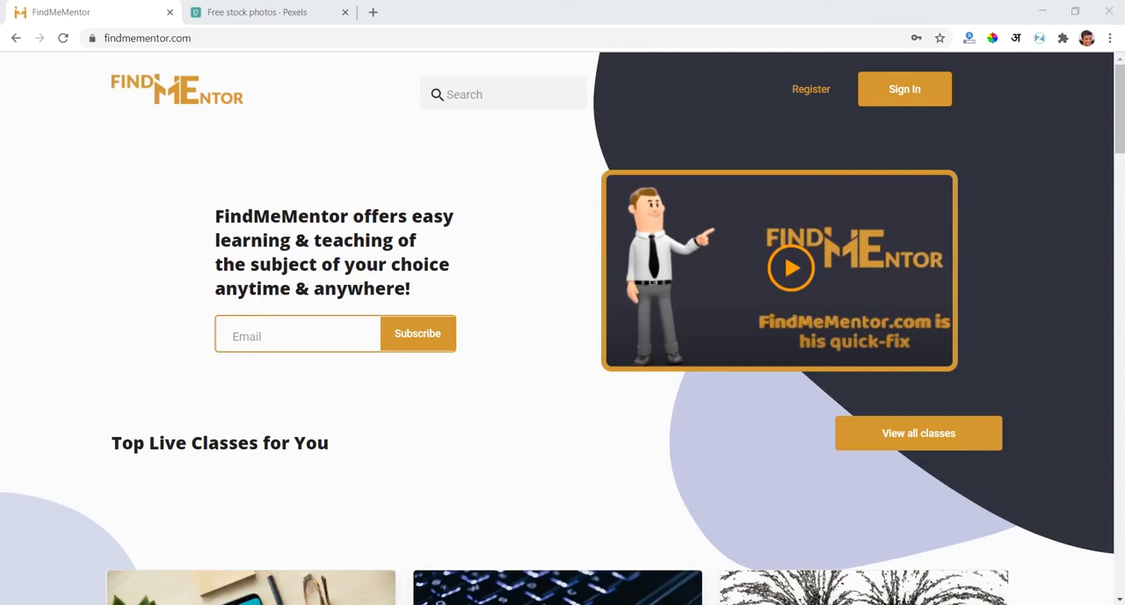
click(938, 96)
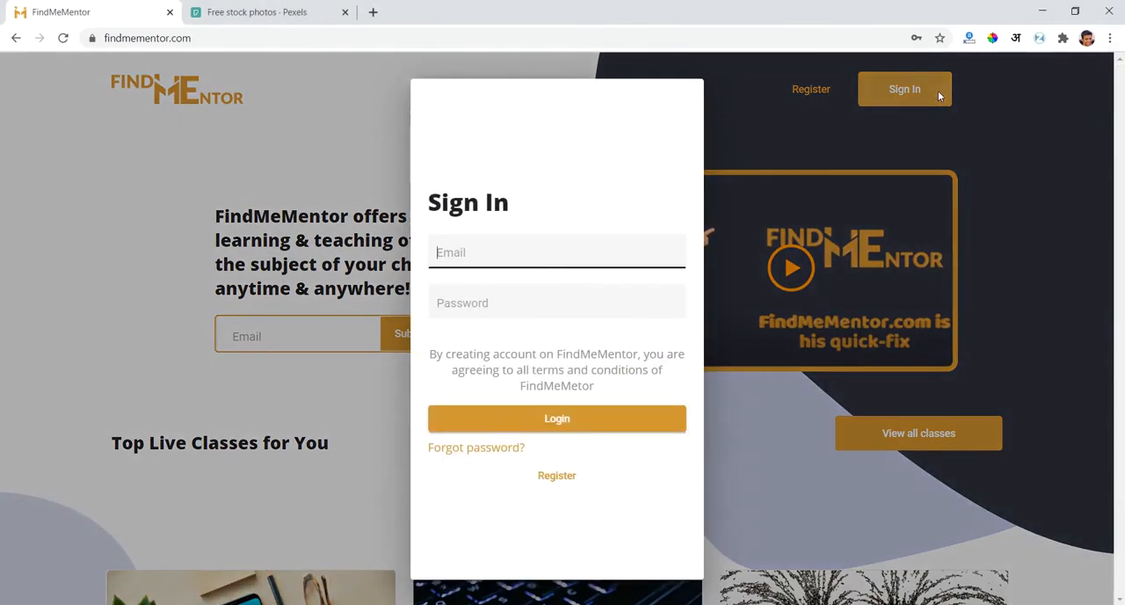
click(542, 420)
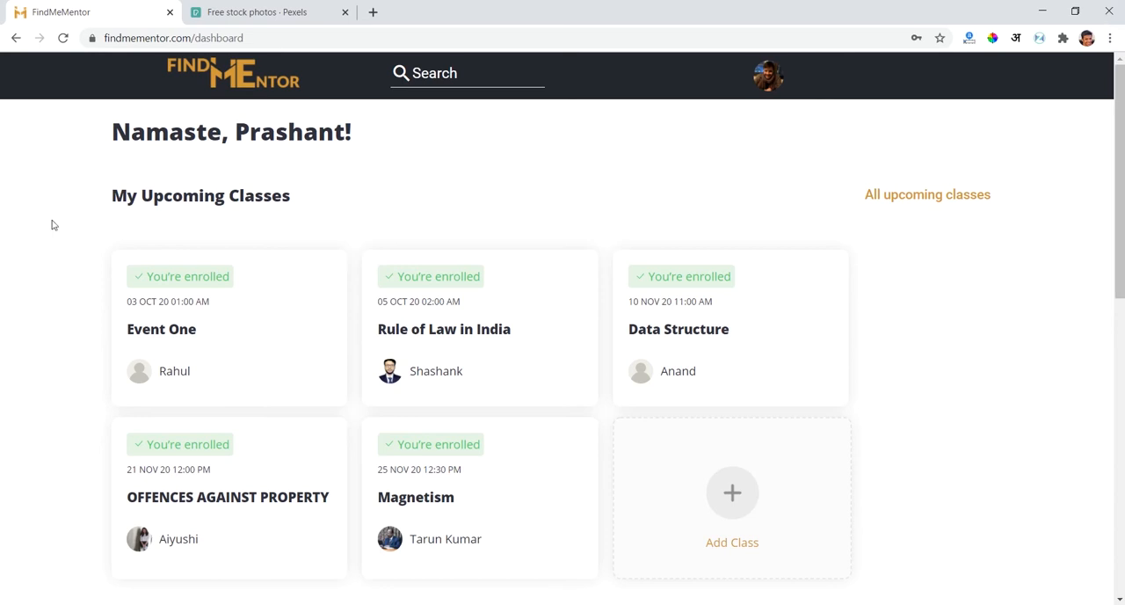
- Open the mentor dashboard of the signed-in account
scroll(775, 354, down, 2)
scroll(775, 354, up, 2)
click(773, 79)
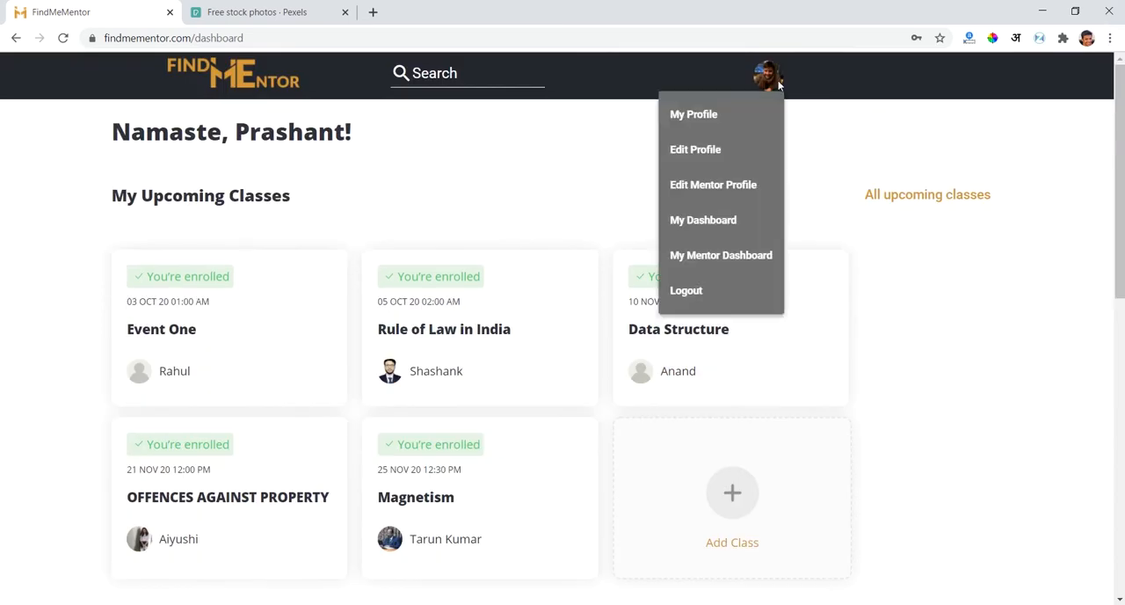
click(759, 256)
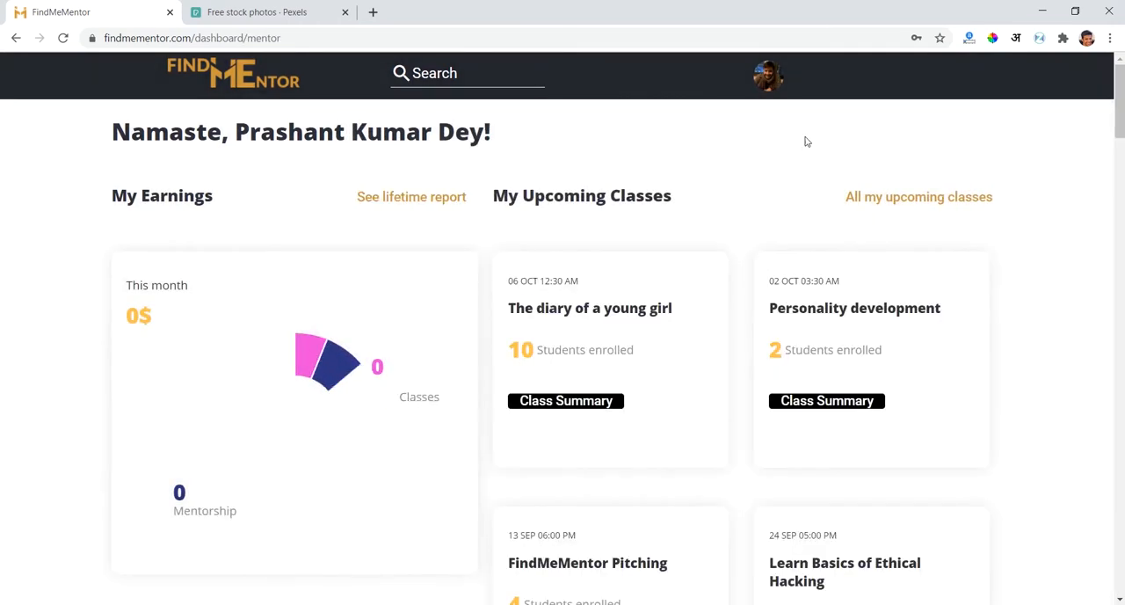
- Look through the upcoming classes on the mentor dashboard and their enrolment figures
scroll(764, 137, down, 8)
scroll(764, 136, up, 8)
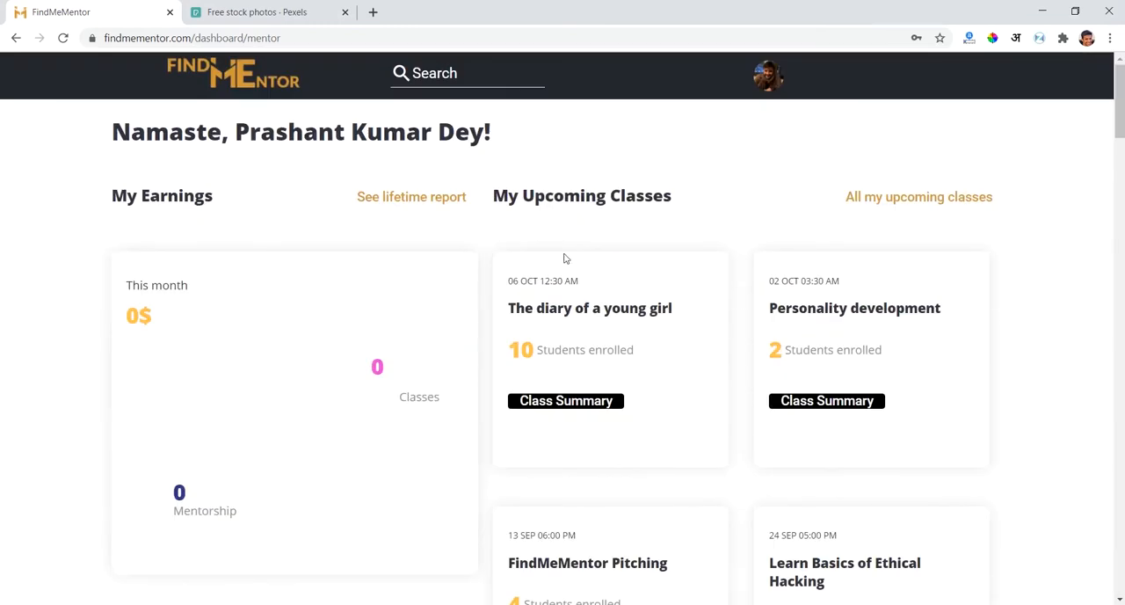
scroll(1088, 347, down, 15)
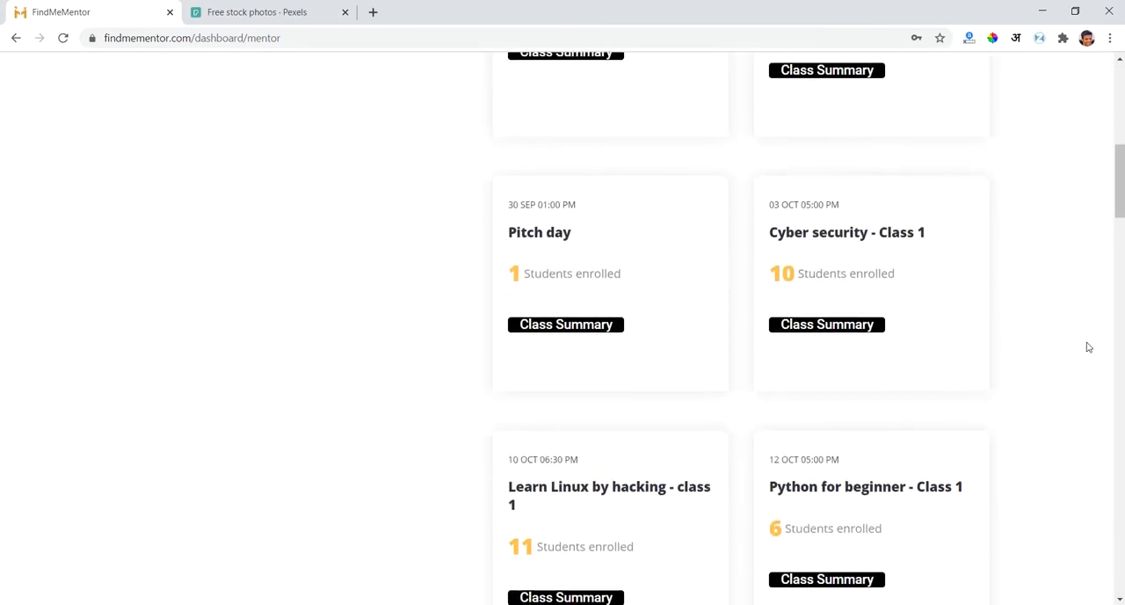
scroll(1088, 347, down, 3)
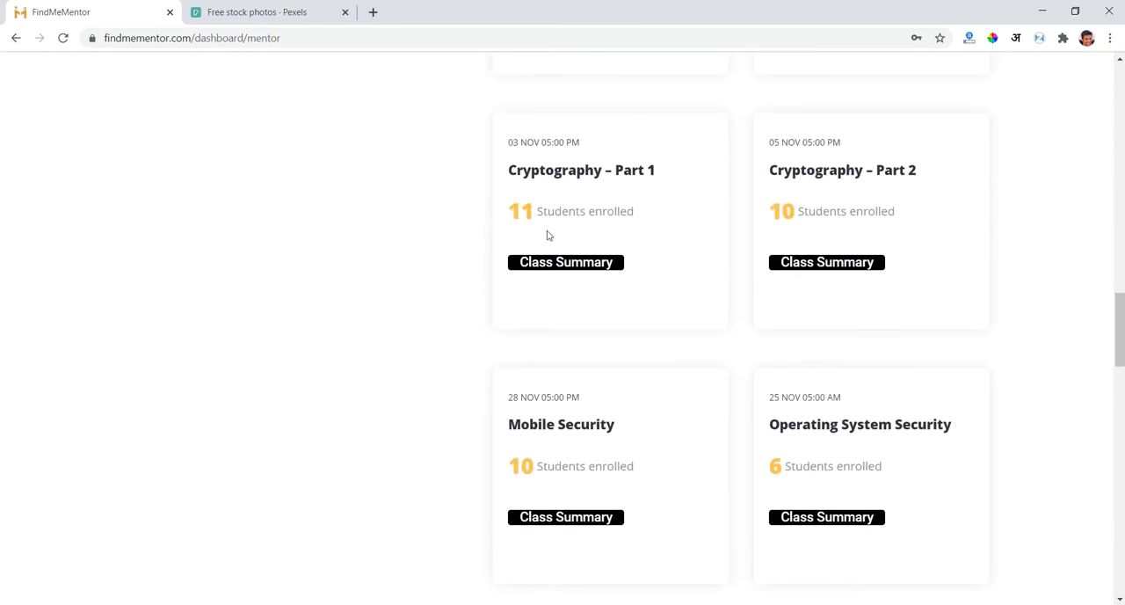
scroll(1046, 268, up, 5)
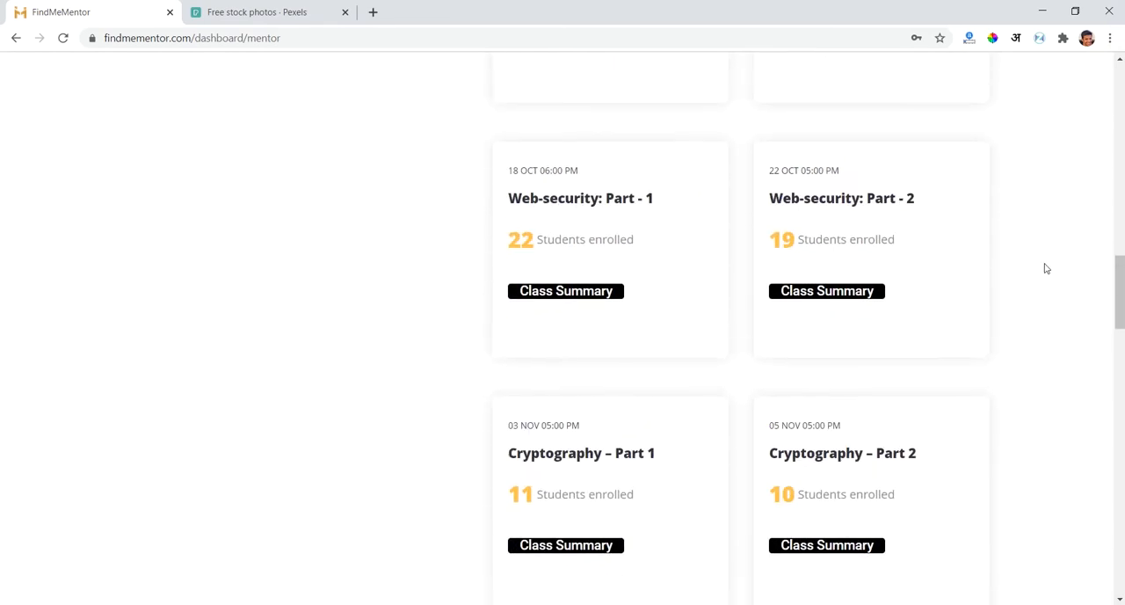
scroll(1046, 268, down, 3)
scroll(1046, 269, down, 5)
right_click(1046, 268)
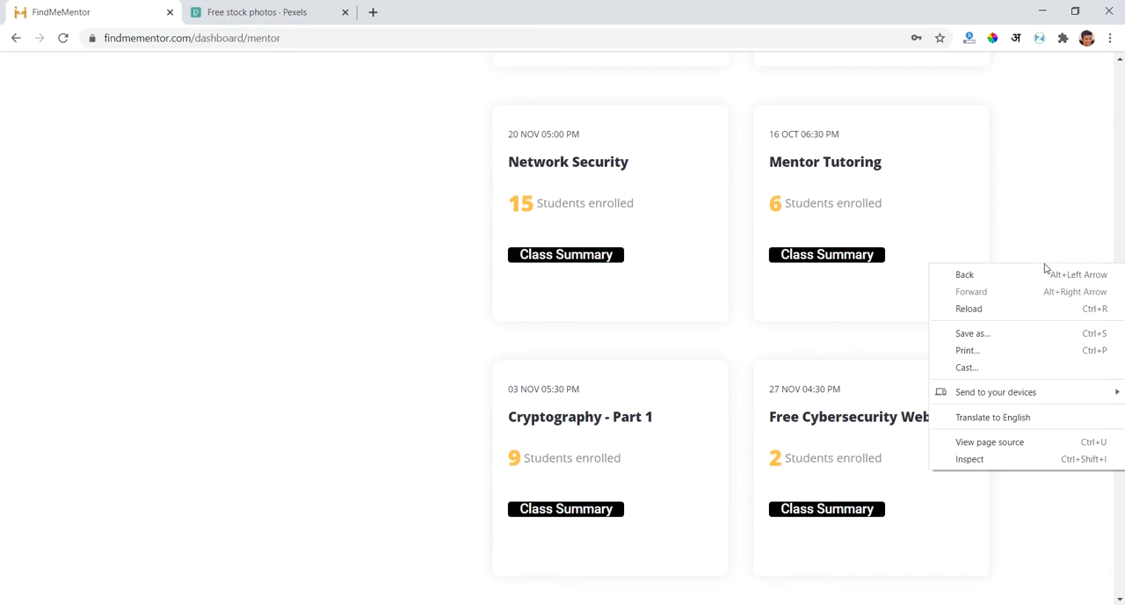
click(1054, 148)
- Start adding a new class from the end of the upcoming classes list
scroll(1046, 344, down, 3)
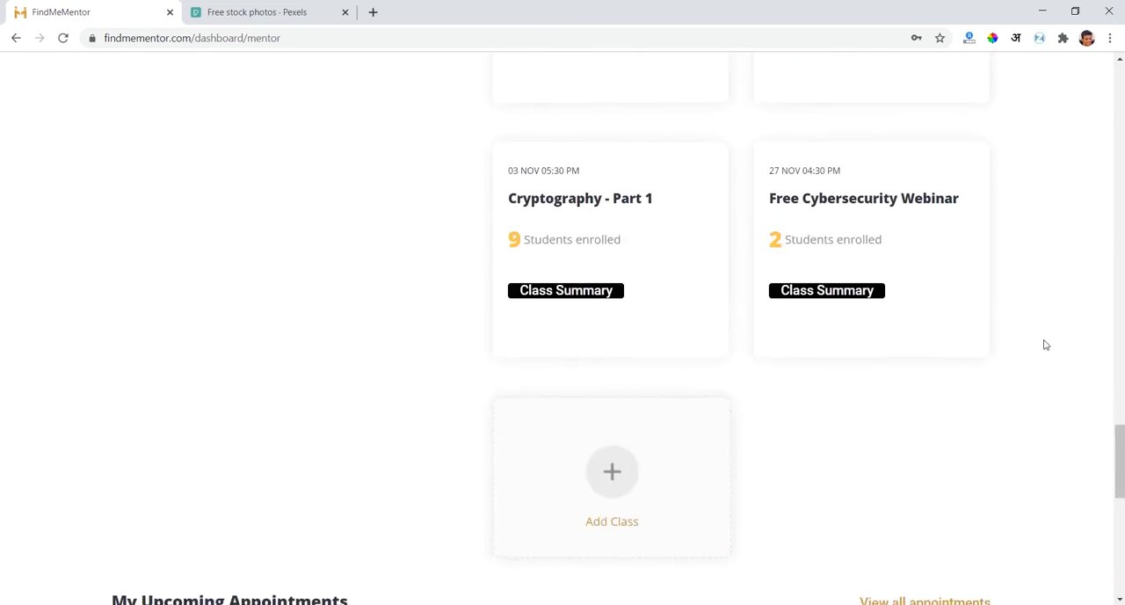
scroll(1046, 344, down, 2)
click(608, 336)
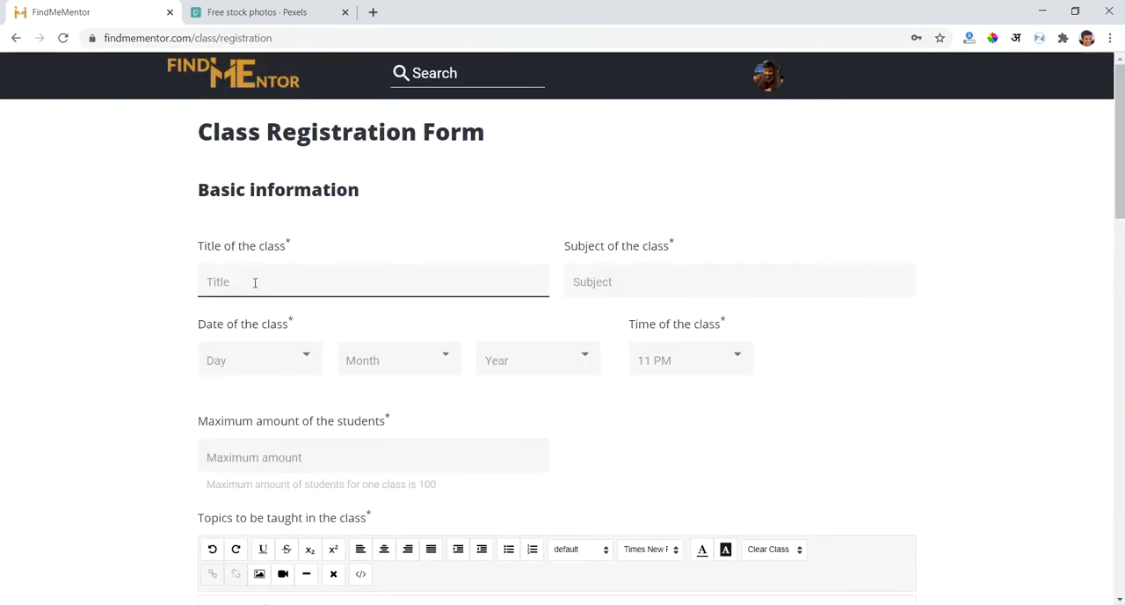
- Enter "C Programming" as the title of the class
text(C Programmi)
key(BackSpace)
key(BackSpace)
text(mming)
key(Tab)
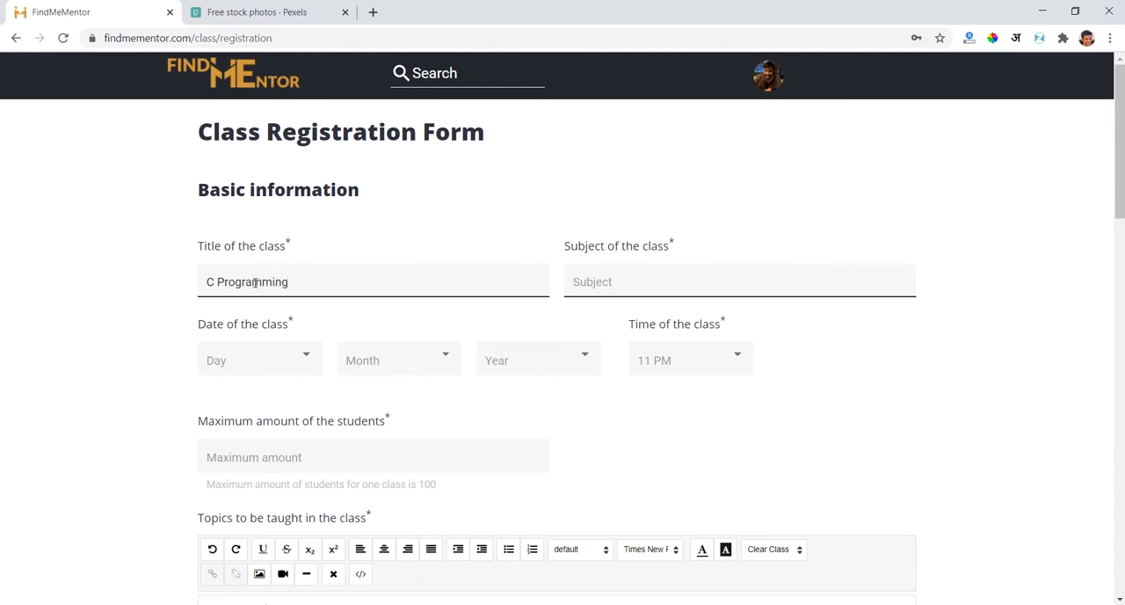
- Extend the class title to read "C Programming - Introduction"
click(333, 284)
text(- Basic)
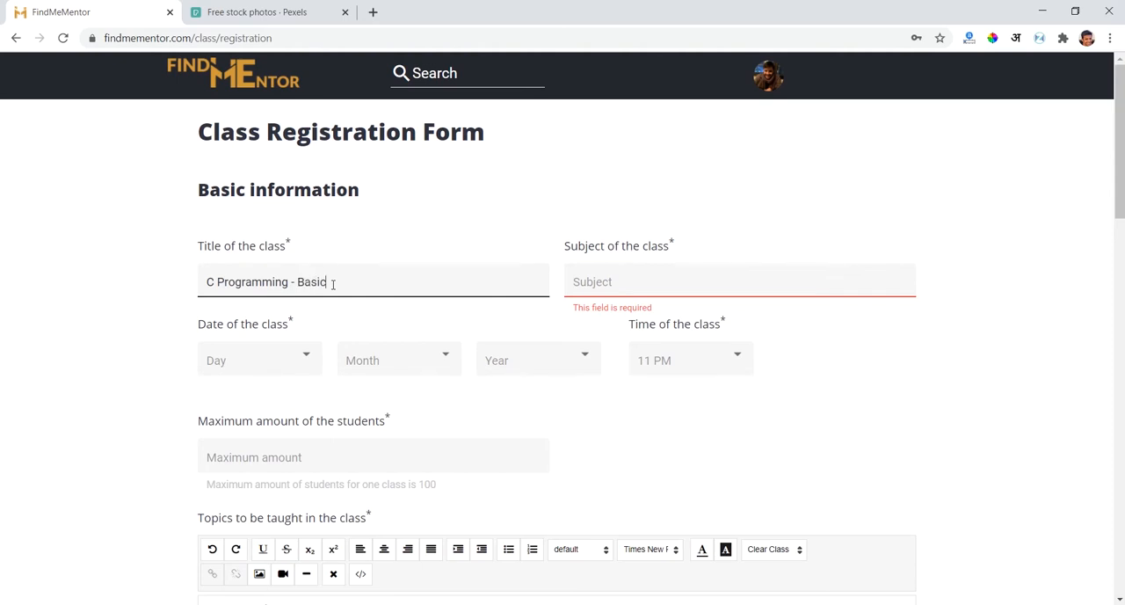
text(s)
key(BackSpace)
key(BackSpace)
key(BackSpace)
key(BackSpace)
key(BackSpace)
key(BackSpace)
text(Introduction)
- Enter "Computer Science" as the subject of the class
click(630, 283)
text(Computer Science)
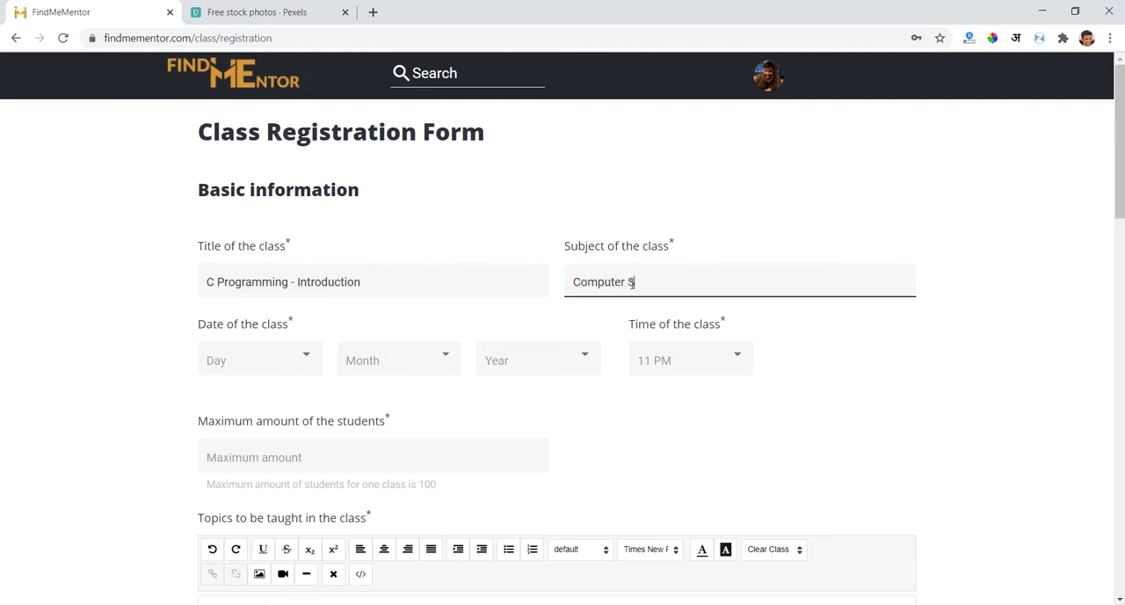
- Set the date of the class to day 30, month 11, year 2020
click(282, 367)
scroll(250, 474, down, 10)
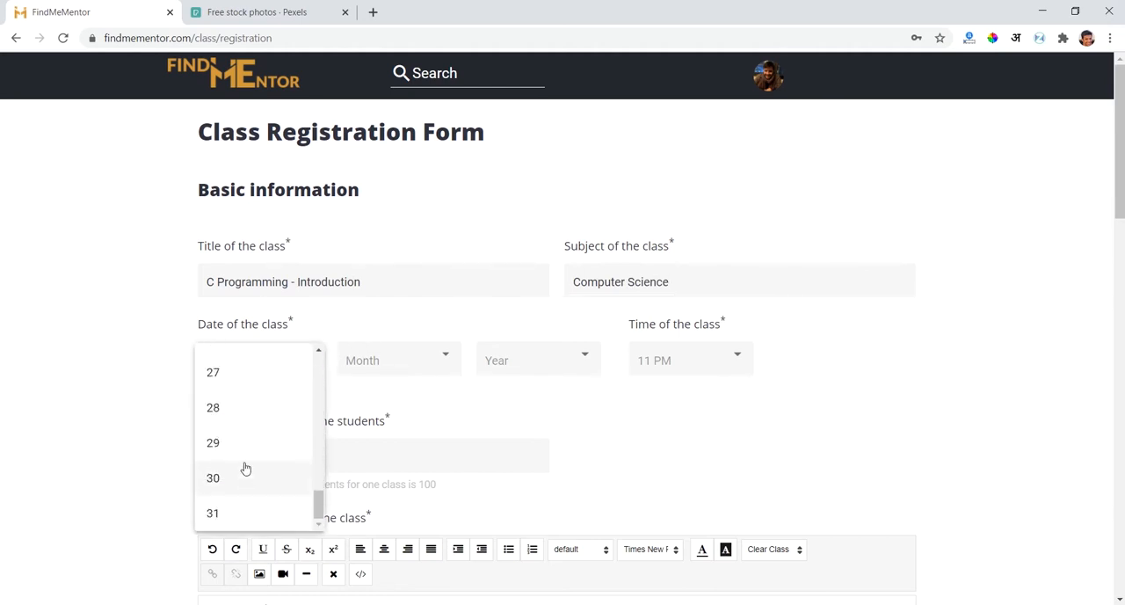
click(240, 519)
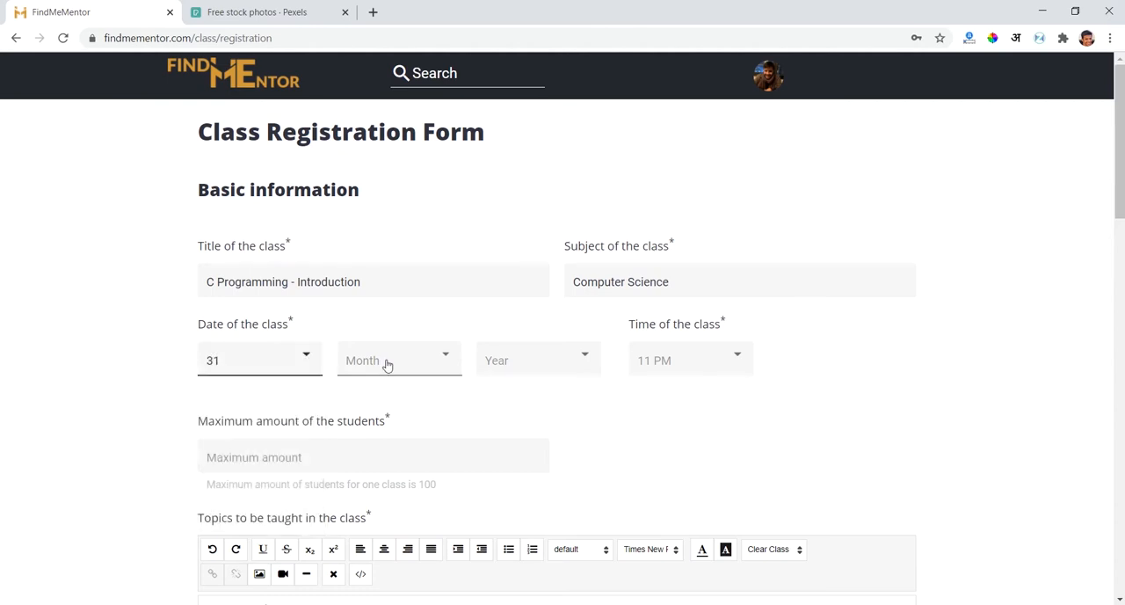
click(291, 359)
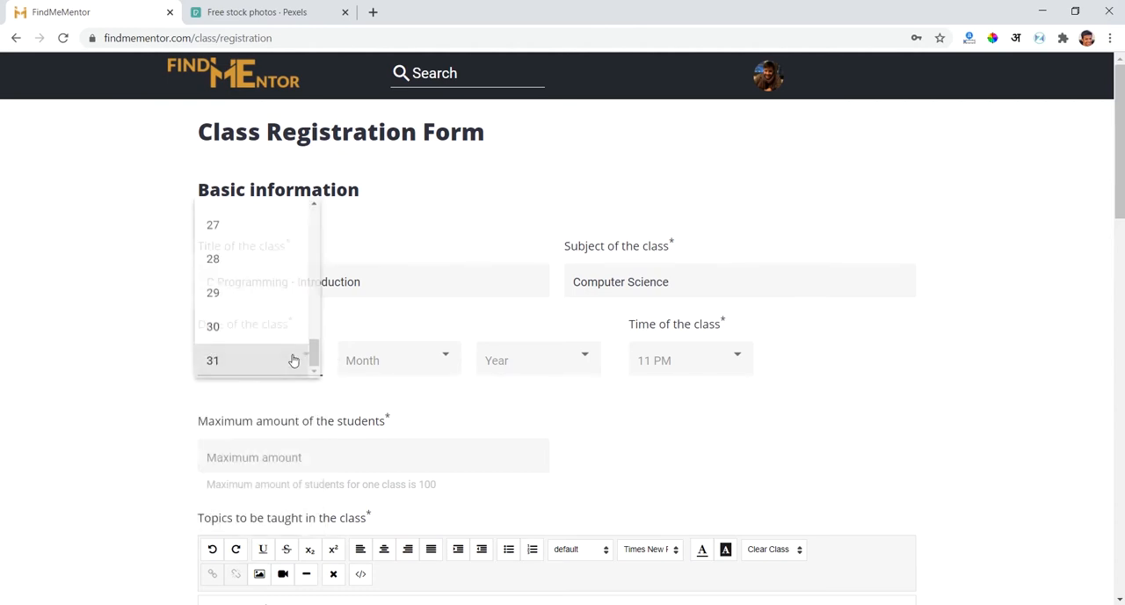
click(240, 325)
click(396, 360)
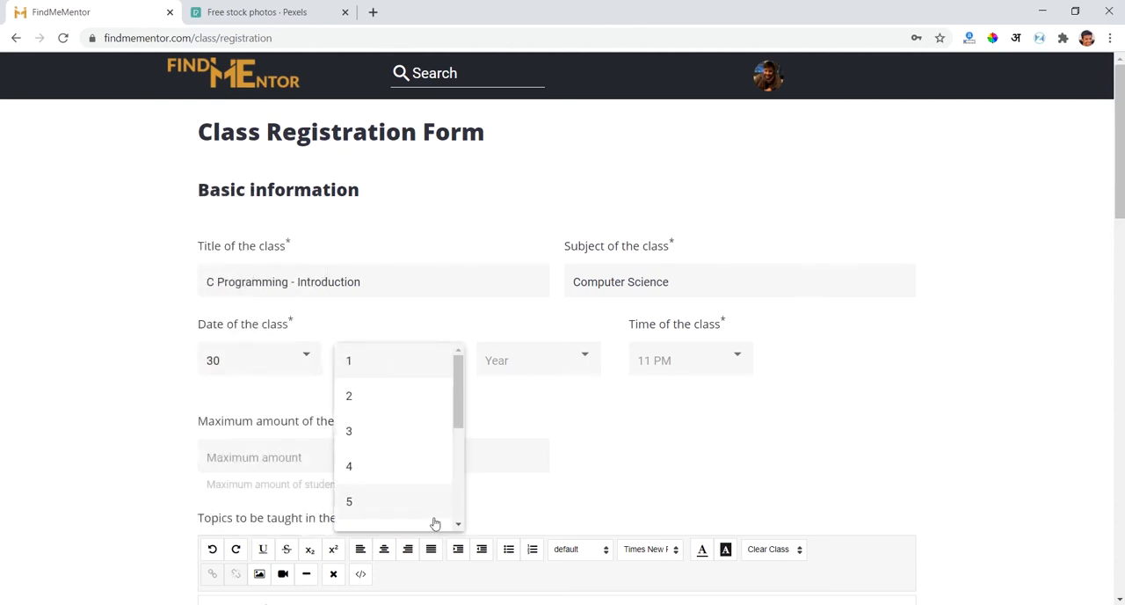
scroll(431, 520, down, 3)
click(393, 494)
click(522, 348)
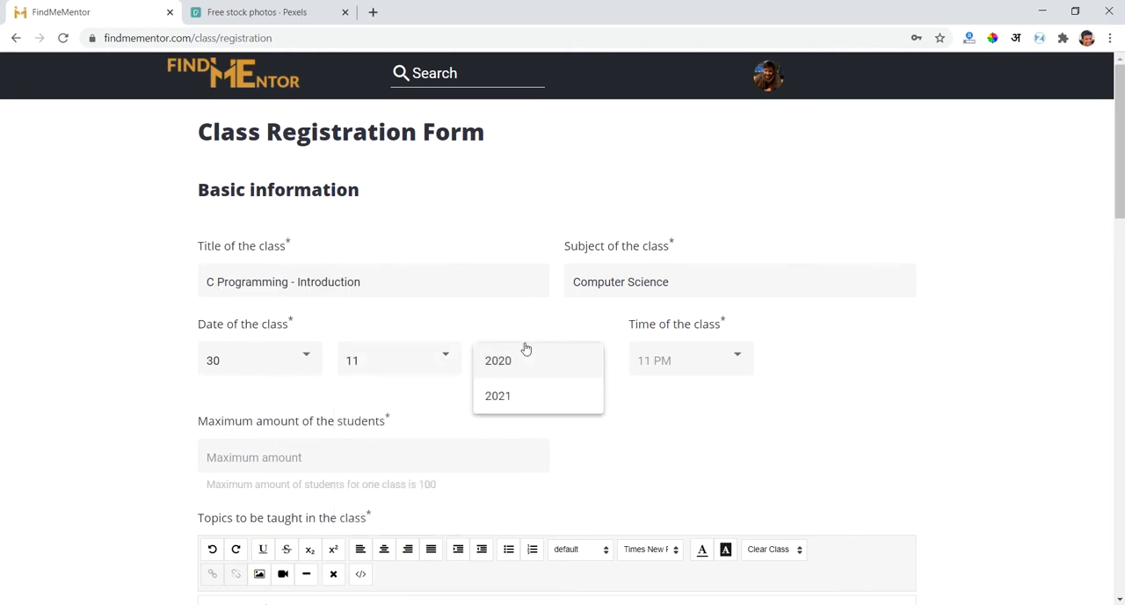
click(530, 361)
- Set the time of the class to 07:00 PM
click(708, 367)
scroll(705, 452, down, 15)
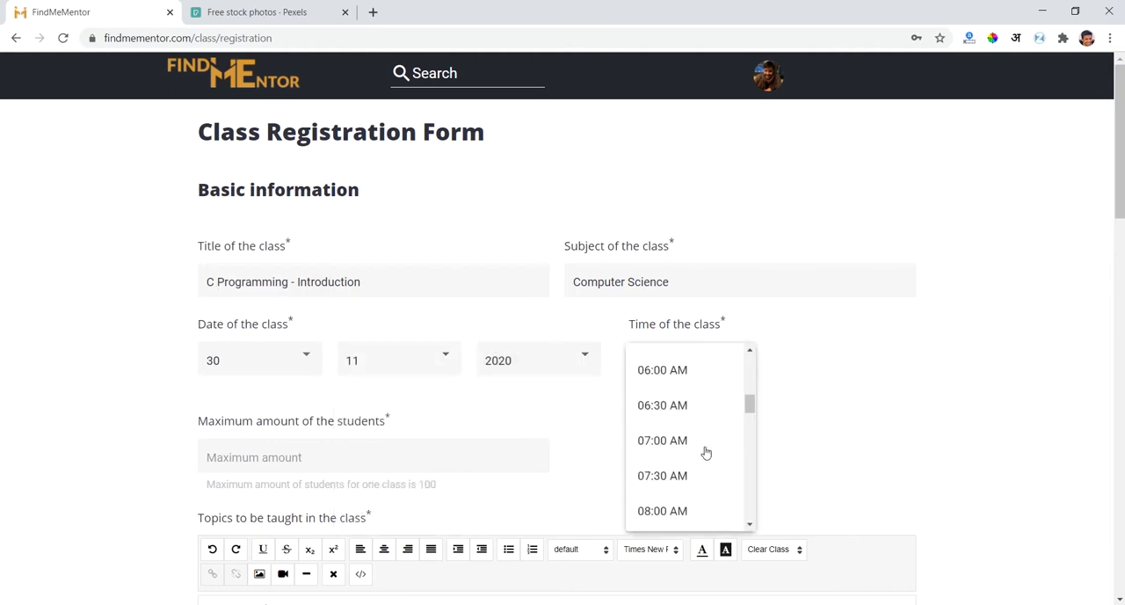
scroll(706, 452, up, 1)
scroll(678, 477, down, 1)
scroll(696, 447, down, 2)
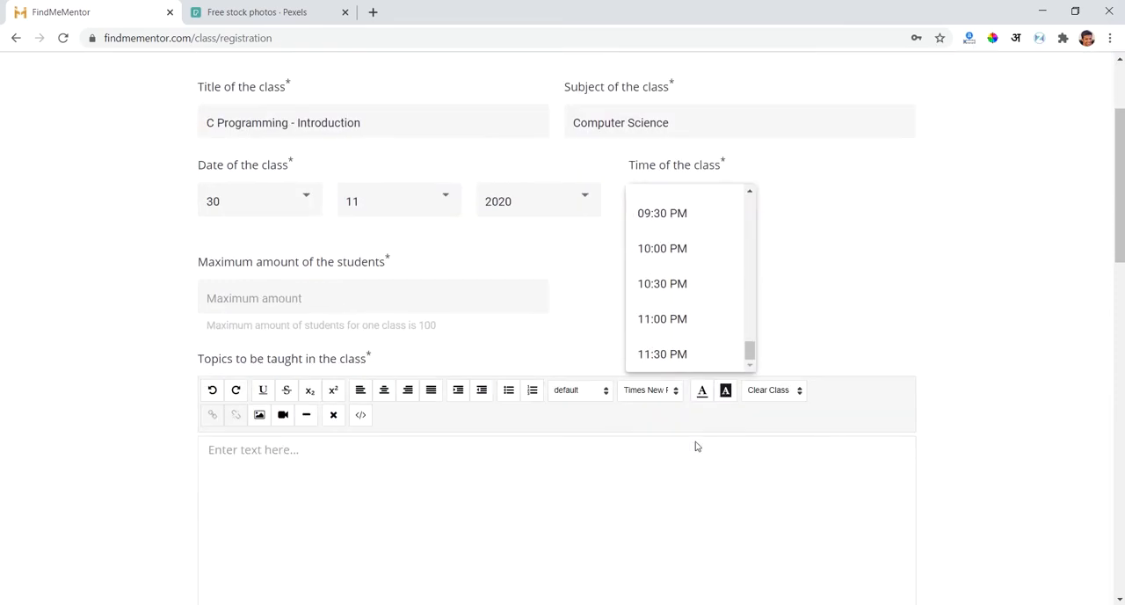
scroll(861, 264, up, 1)
scroll(861, 265, up, 1)
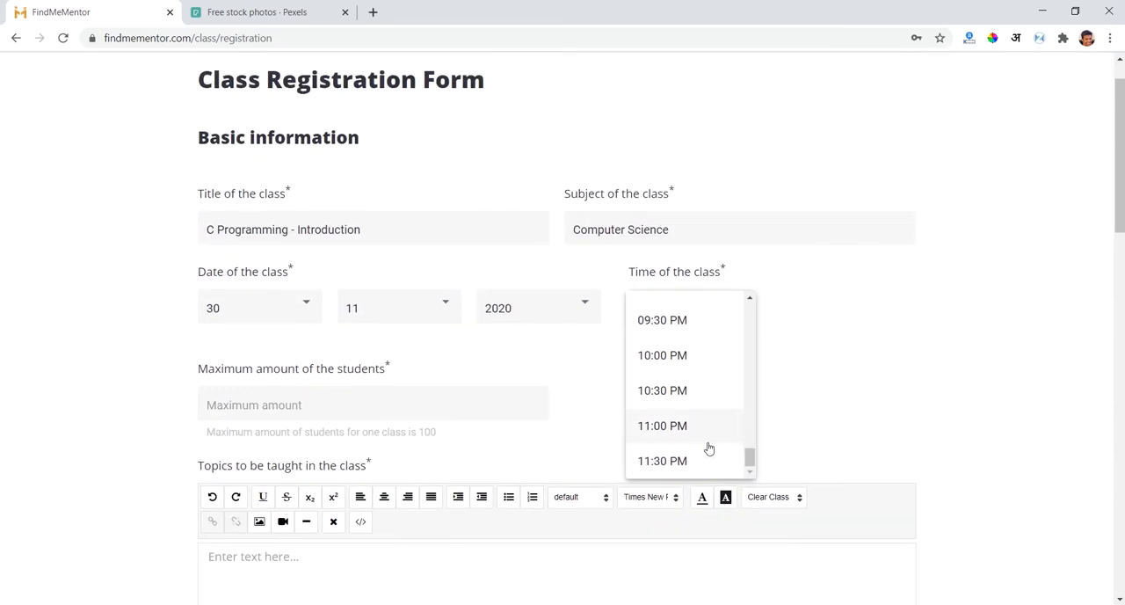
scroll(704, 419, up, 2)
scroll(703, 420, up, 1)
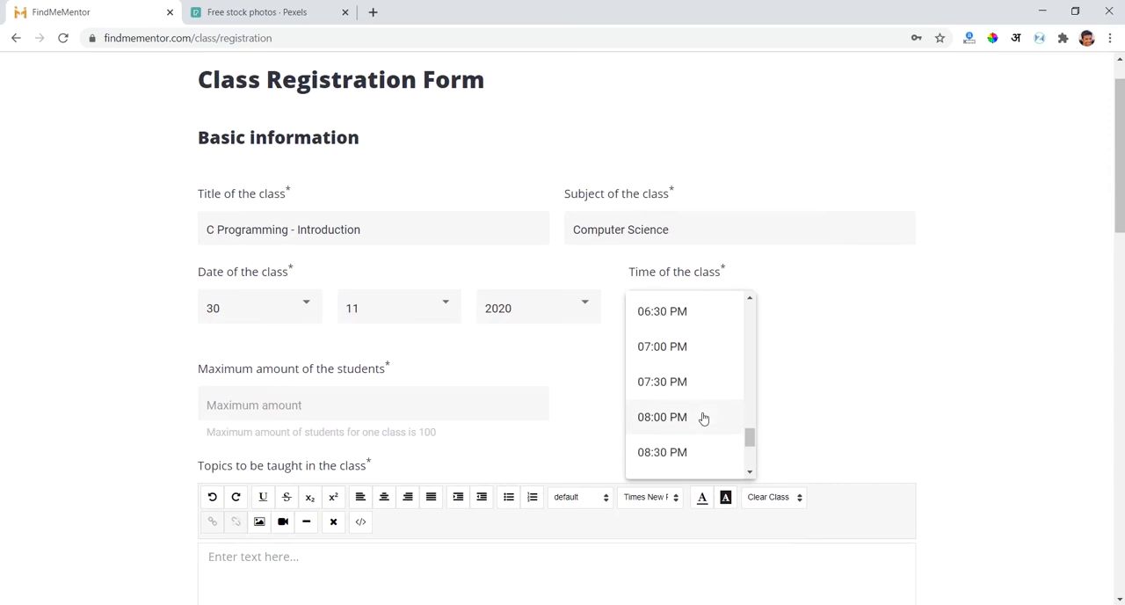
click(674, 348)
scroll(673, 349, up, 1)
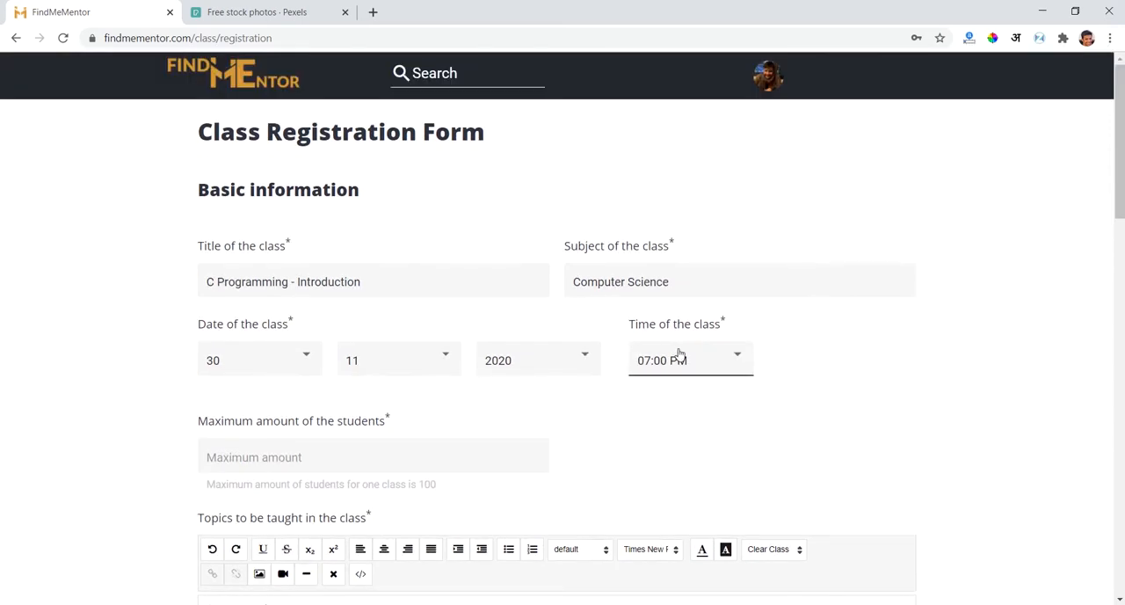
click(678, 356)
click(679, 356)
- Set the maximum amount of students to 40 and check the limit noted for one class
click(225, 461)
text(40)
scroll(12, 439, down, 1)
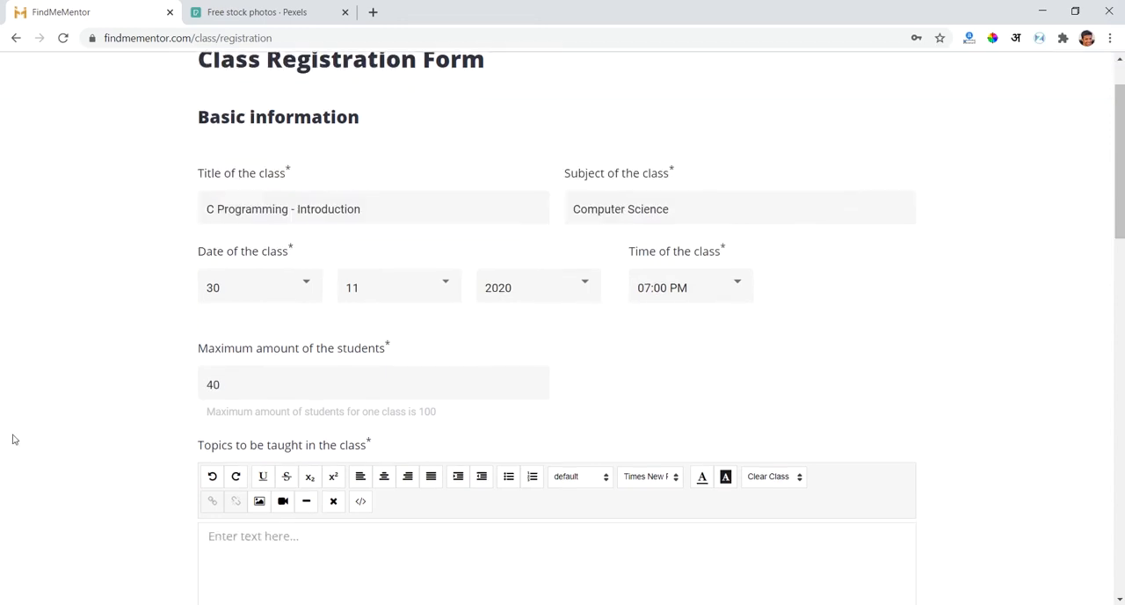
triple_click(426, 422)
click(434, 410)
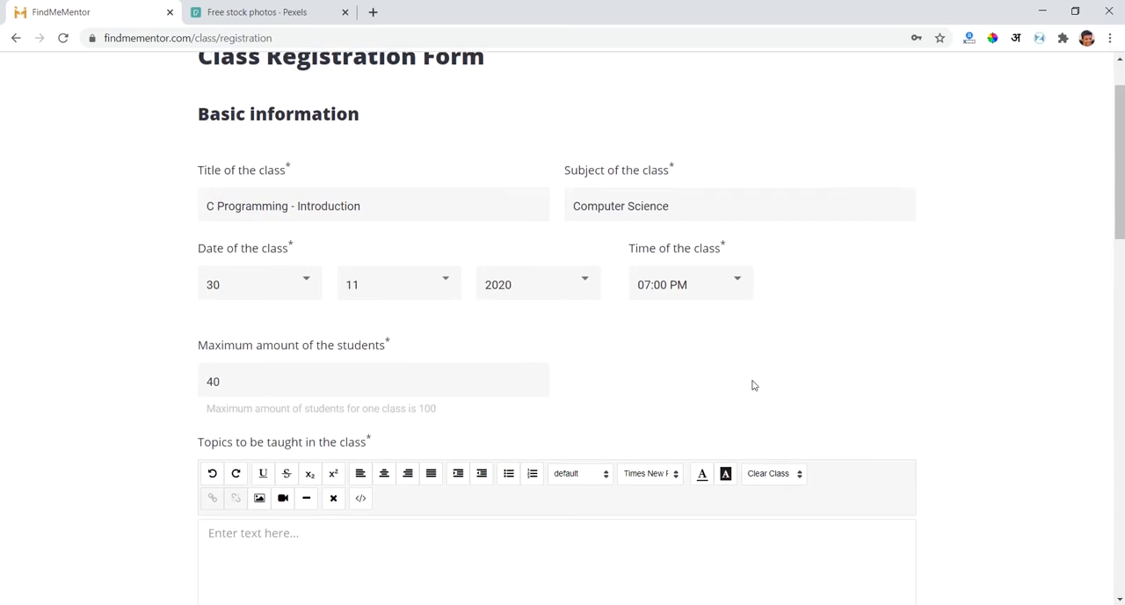
- Enter the topics to be taught on separate lines: "Introduction to C Programming", "Loops" and "If Else statements"
scroll(751, 385, down, 2)
click(602, 421)
scroll(602, 421, down, 1)
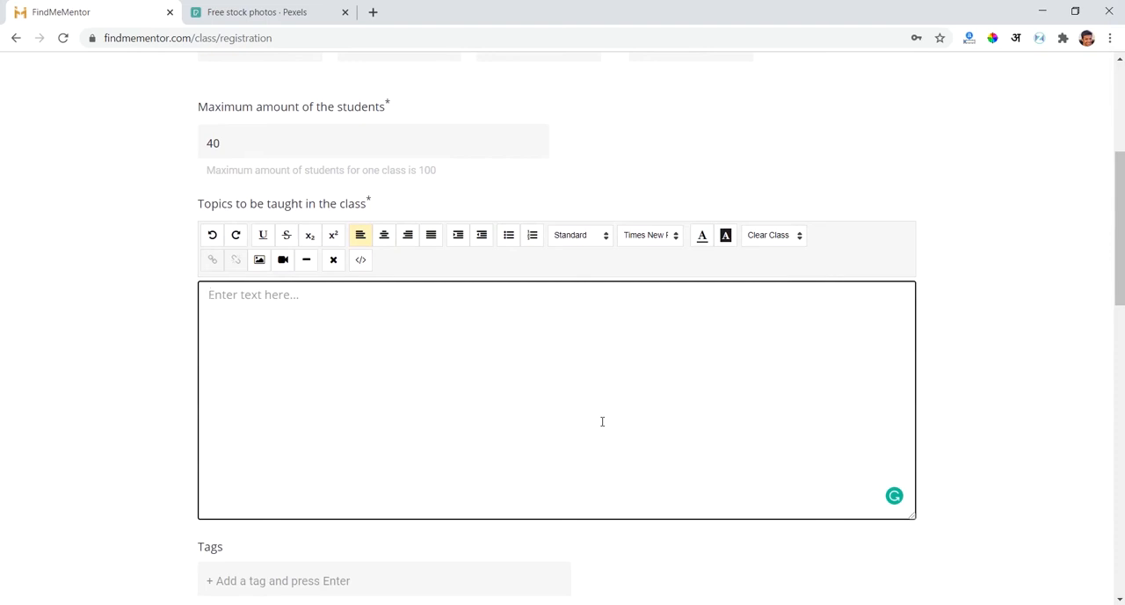
text(Introduction to C)
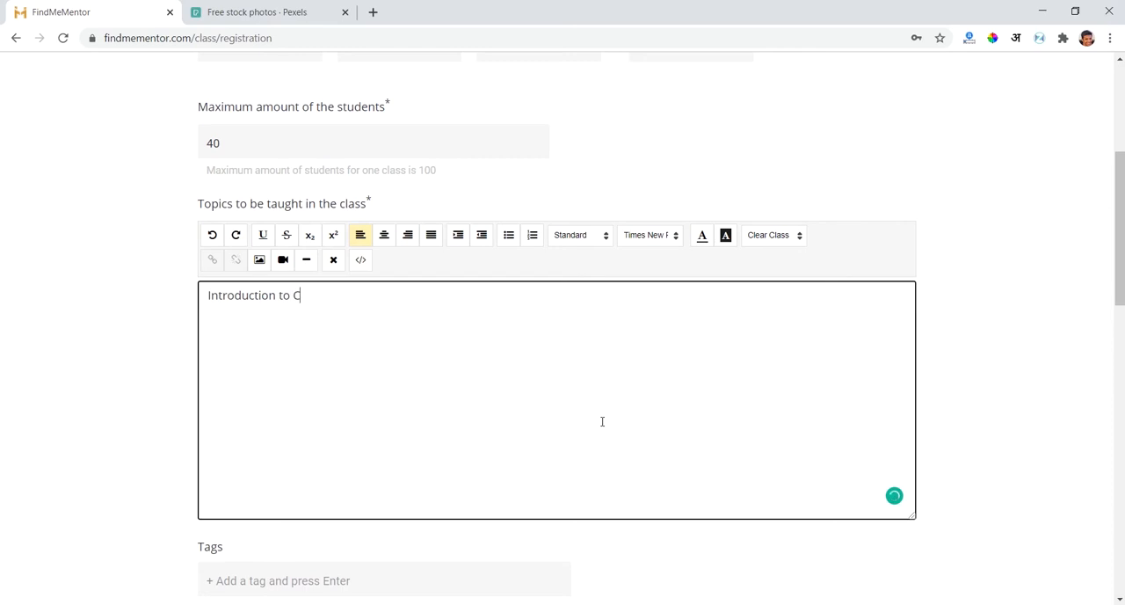
text( Prograa)
key(BackSpace)
text(mming)
key(BackSpace)
text(L)
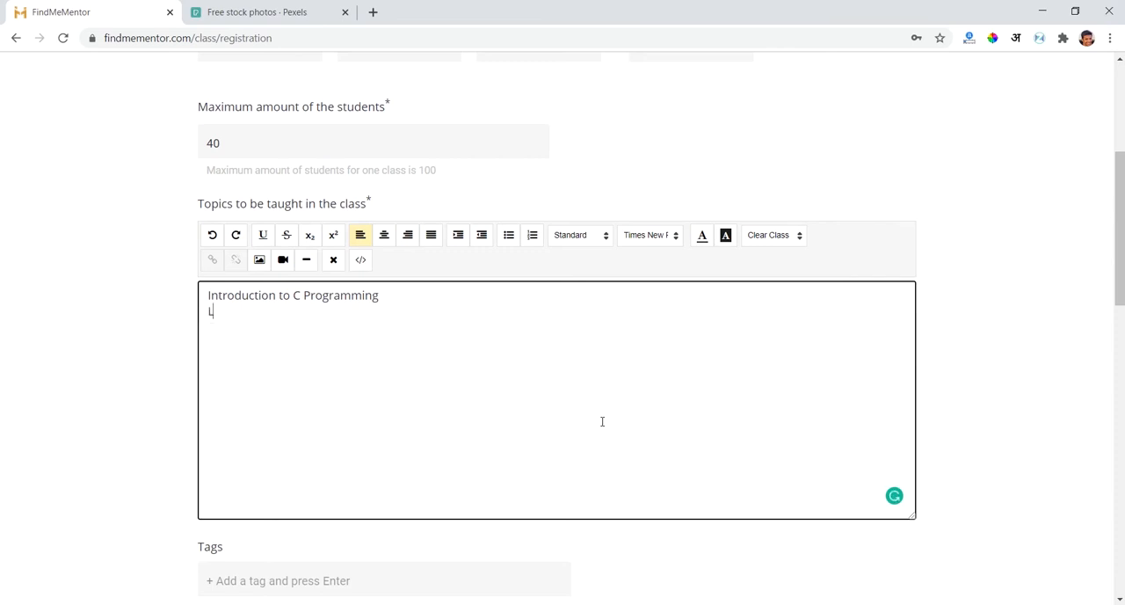
text(oops If Else statements)
- Format all three topic lines as a bulleted list
key(shift+Up)
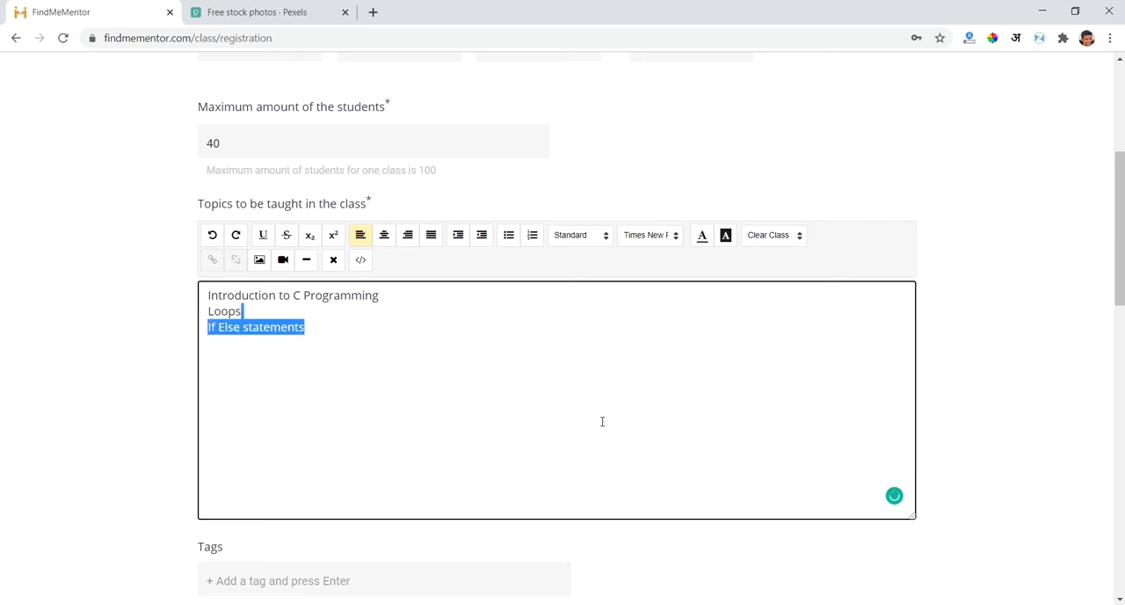
key(shift+Up)
key(shift+Home)
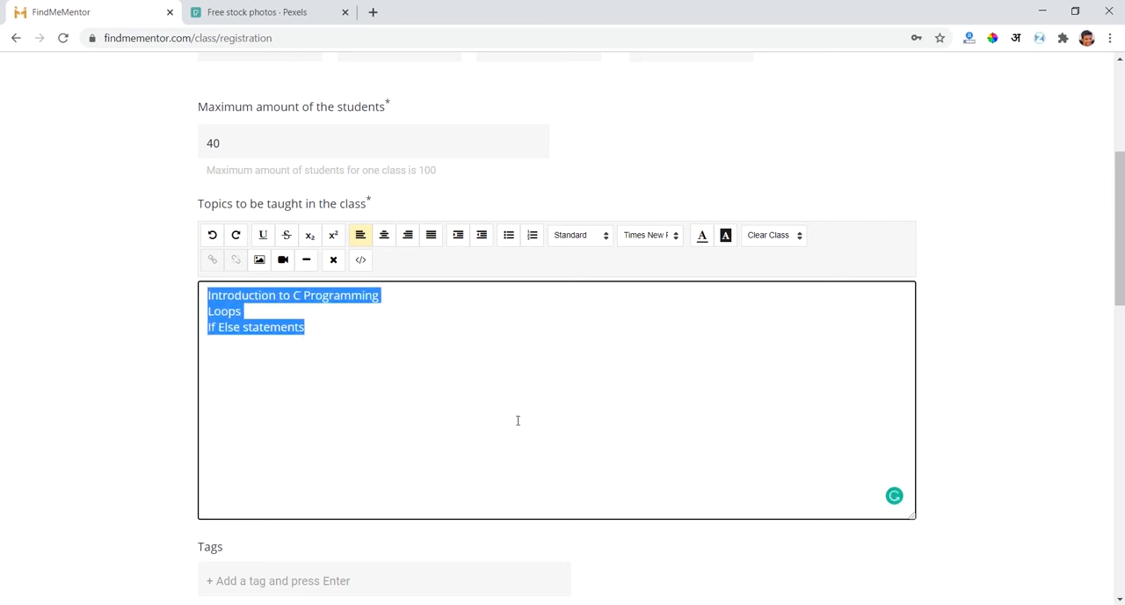
click(509, 237)
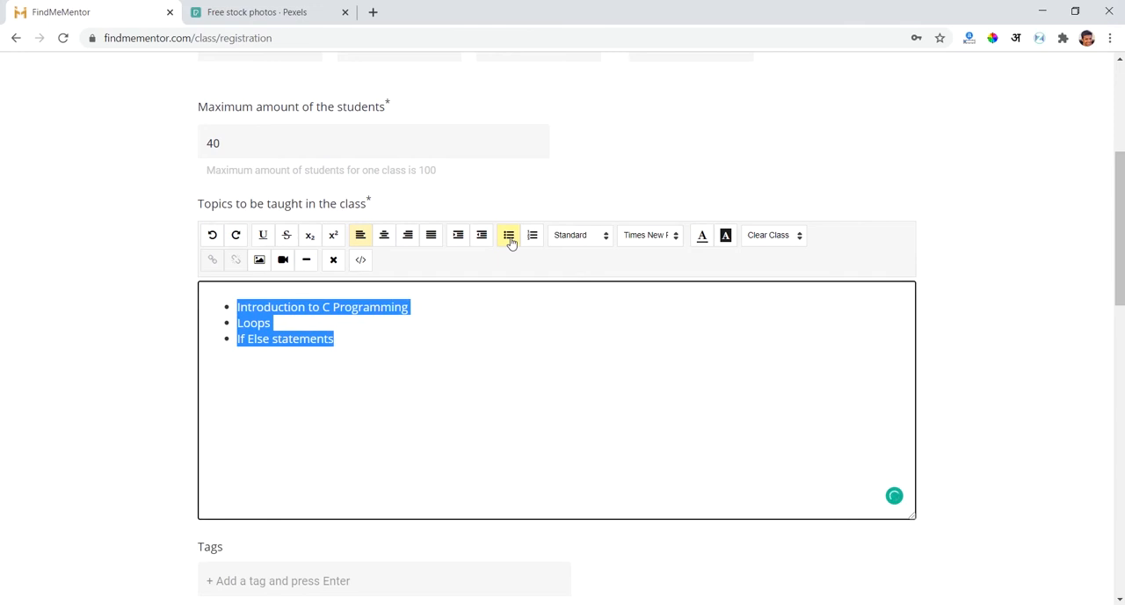
click(469, 359)
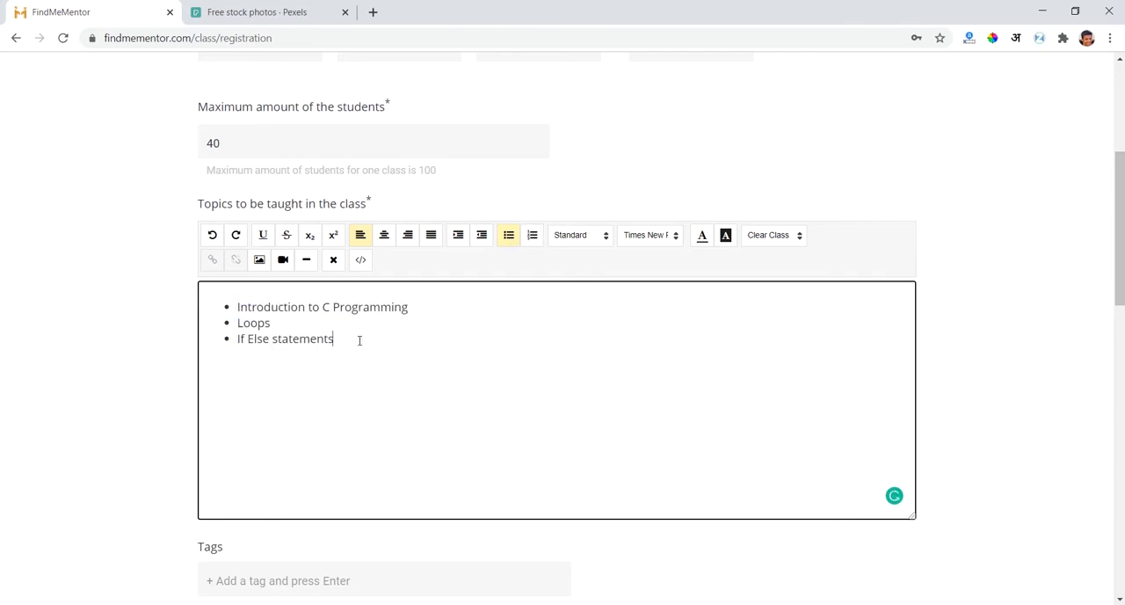
- Underline the "If Else statements" line in the topics list
drag(360, 342, 235, 341)
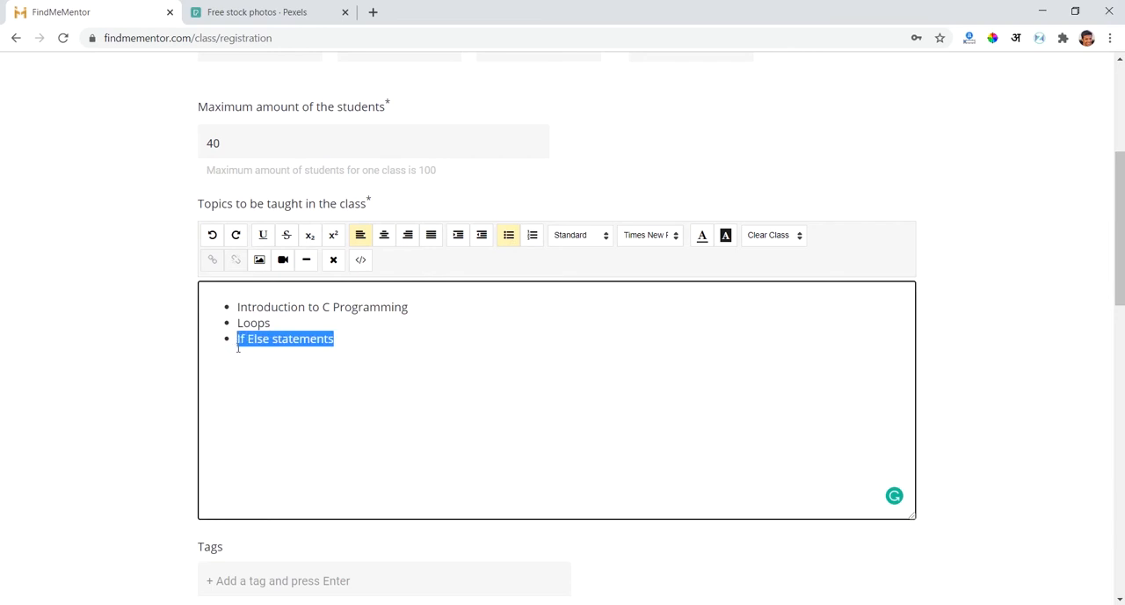
click(264, 244)
click(403, 419)
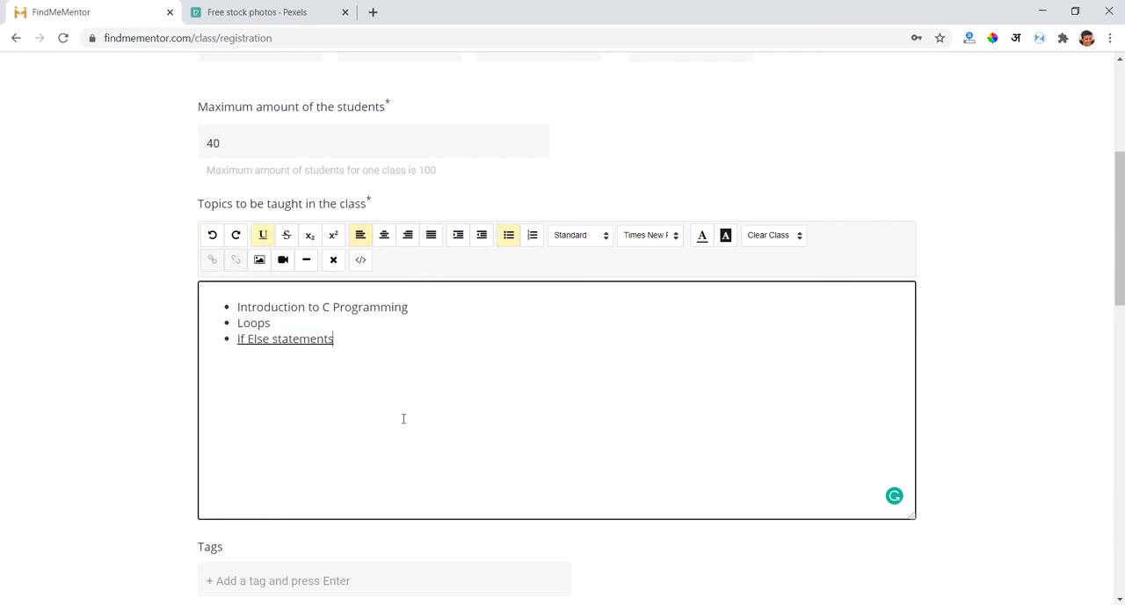
- Add the tags "programming" and "cprogramming" to the class
scroll(403, 418, down, 2)
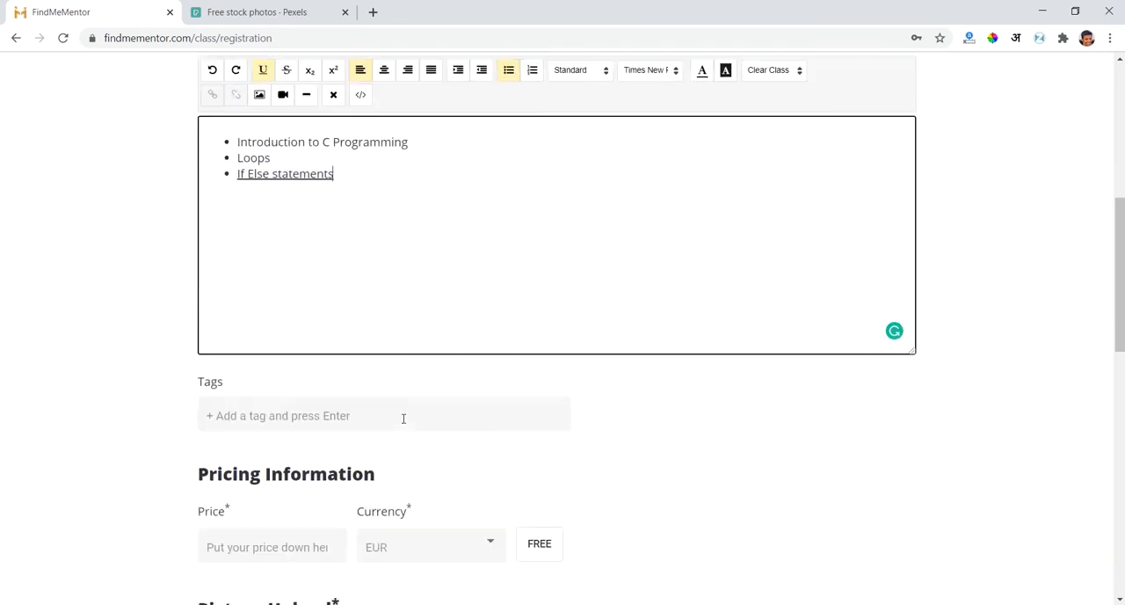
click(325, 372)
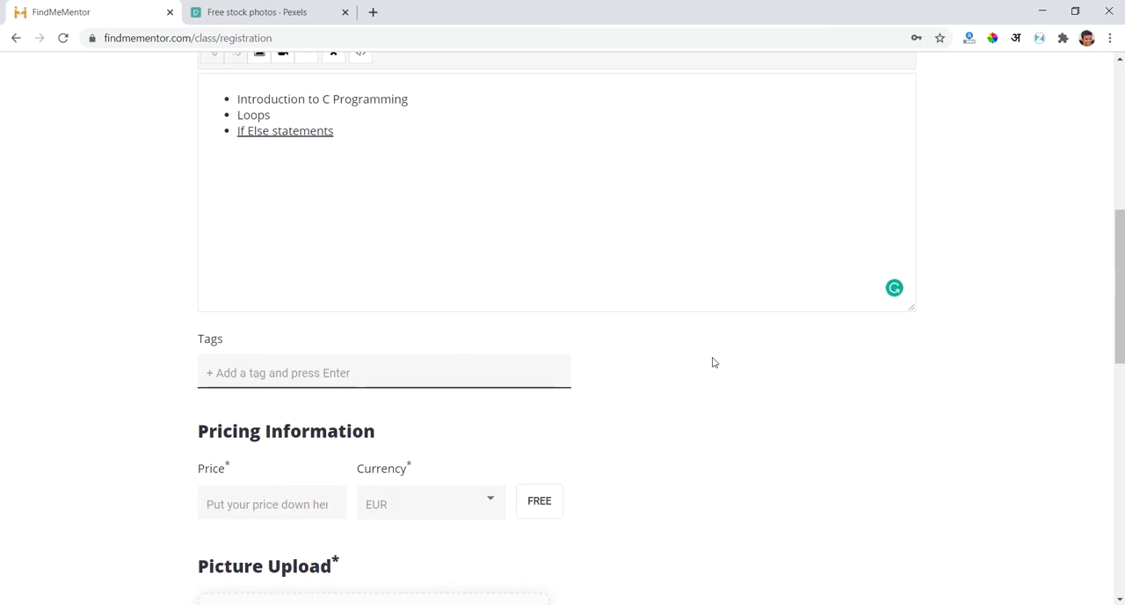
text(programming)
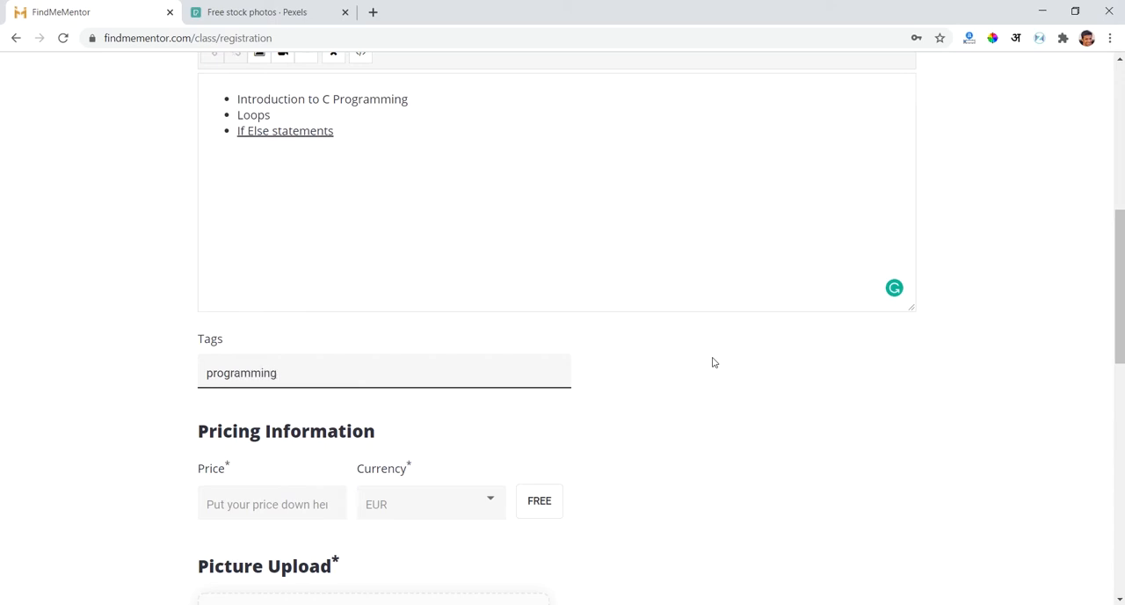
key(Return)
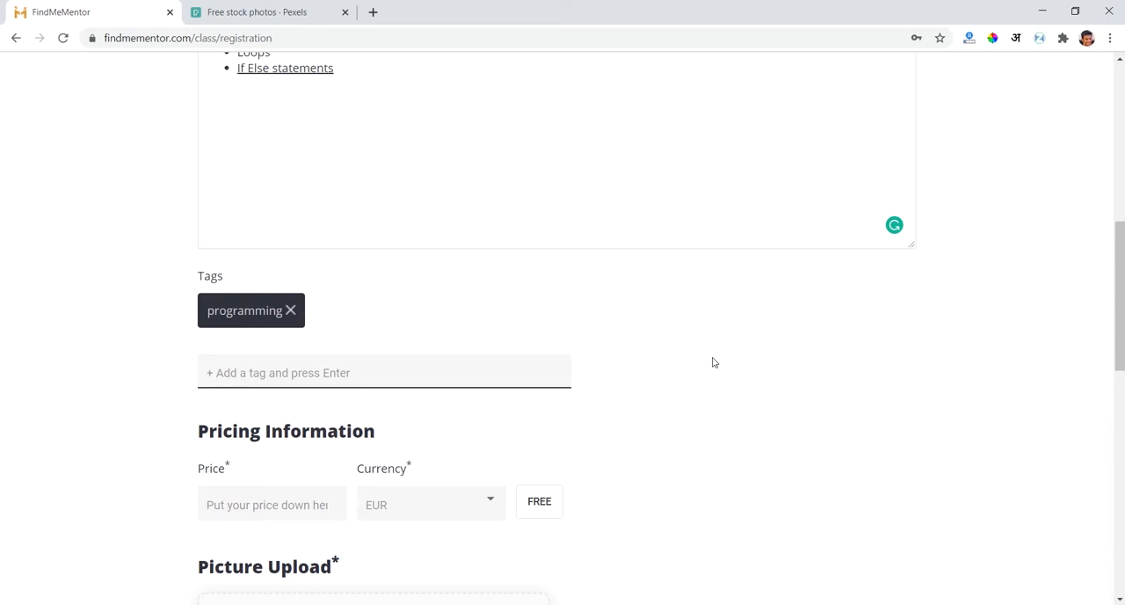
text(d)
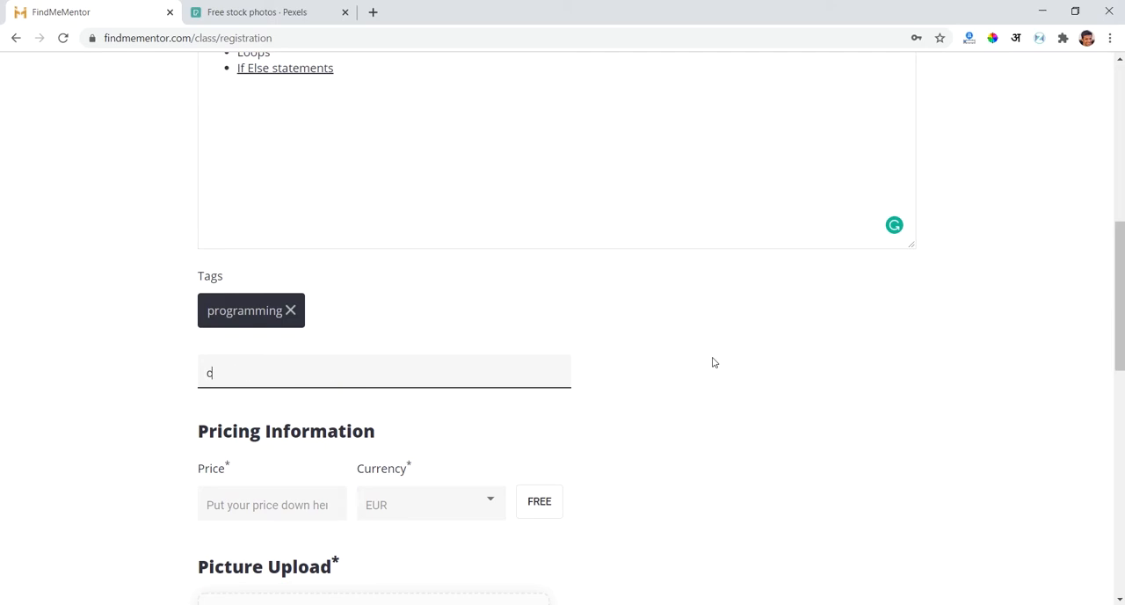
text(programming)
key(Return)
- Mark the class as free in the pricing information
scroll(713, 362, down, 1)
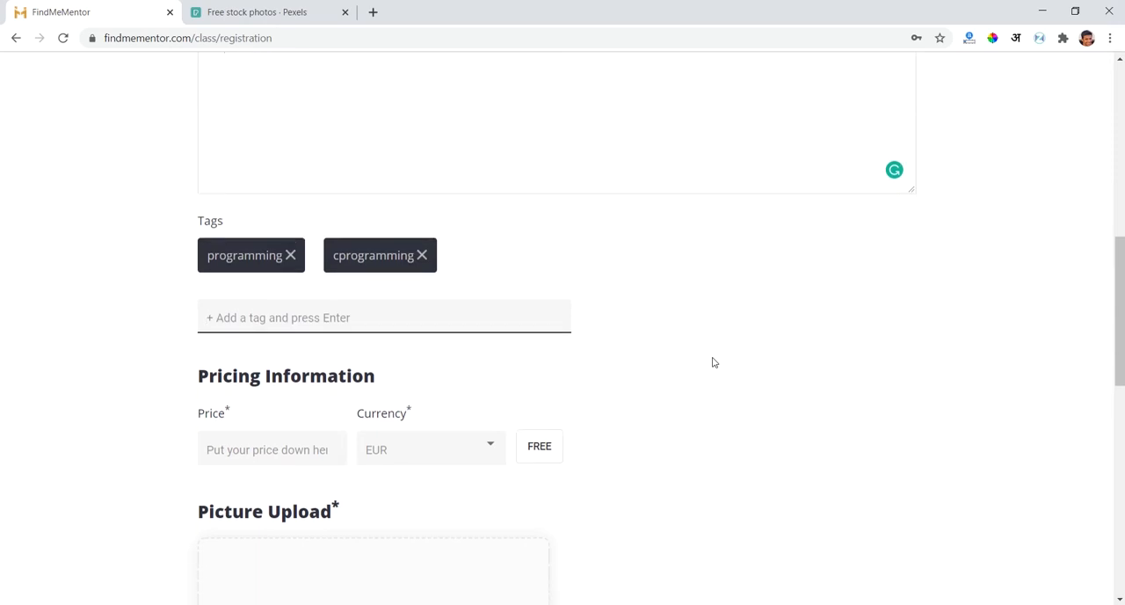
scroll(713, 362, down, 2)
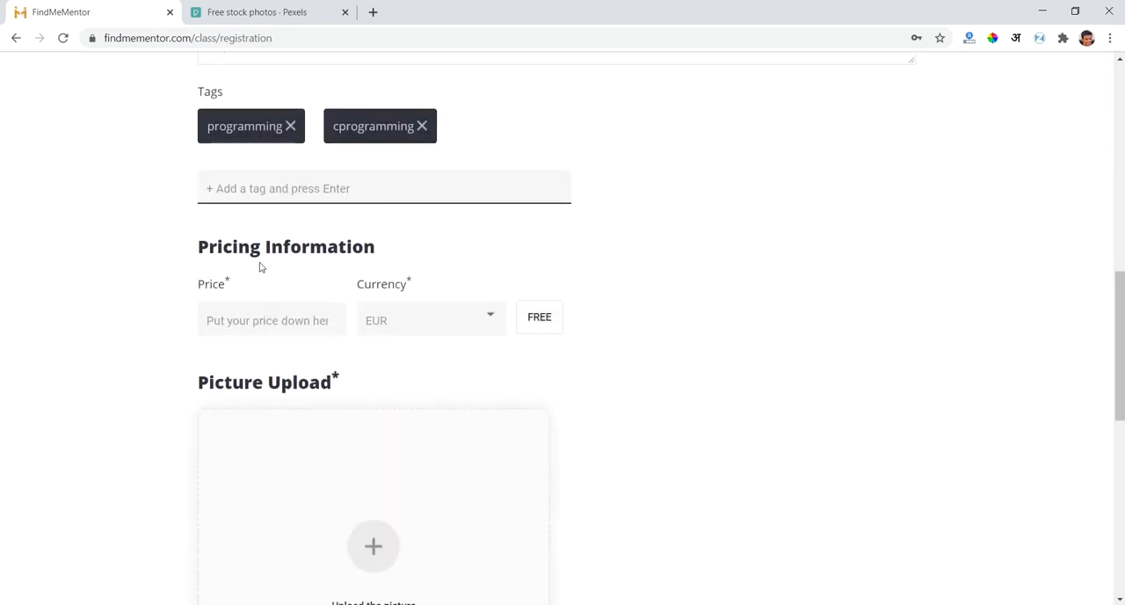
triple_click(294, 255)
click(158, 291)
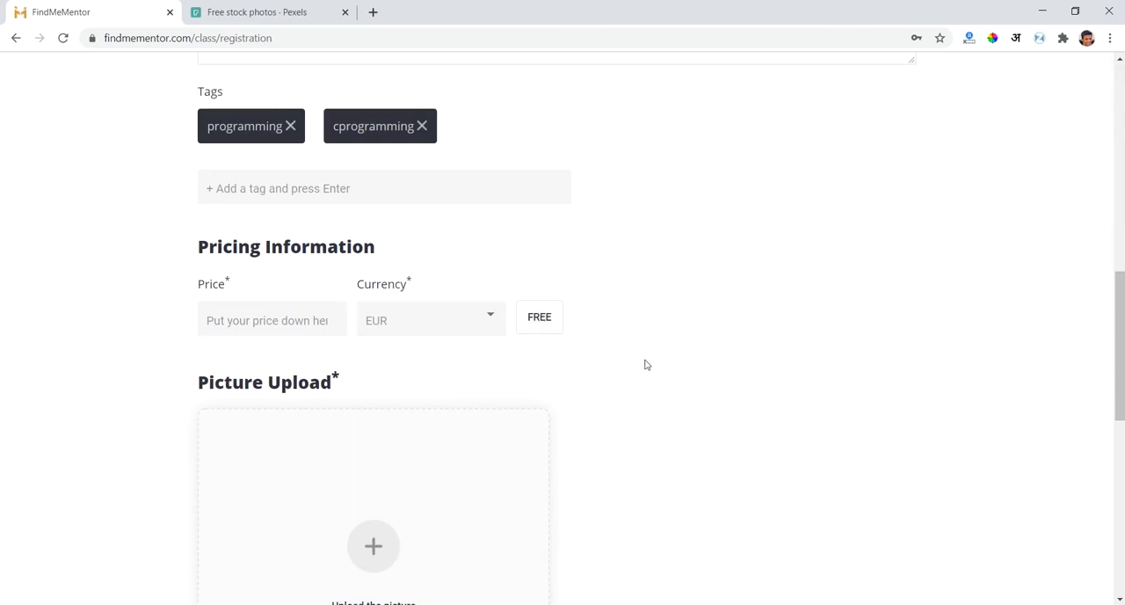
click(557, 325)
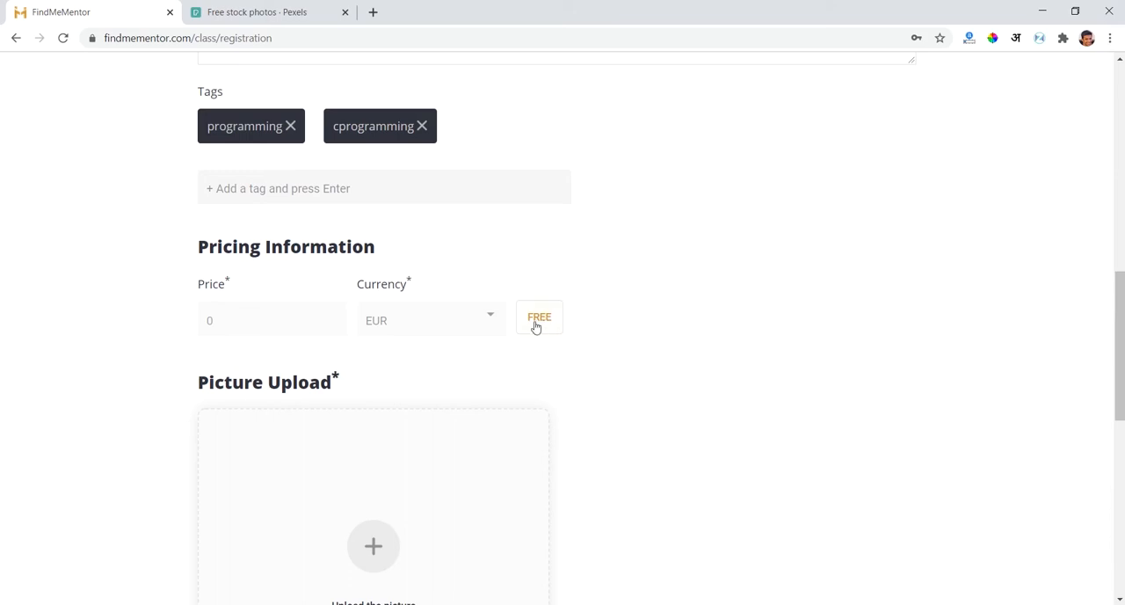
scroll(628, 383, down, 1)
scroll(628, 383, up, 2)
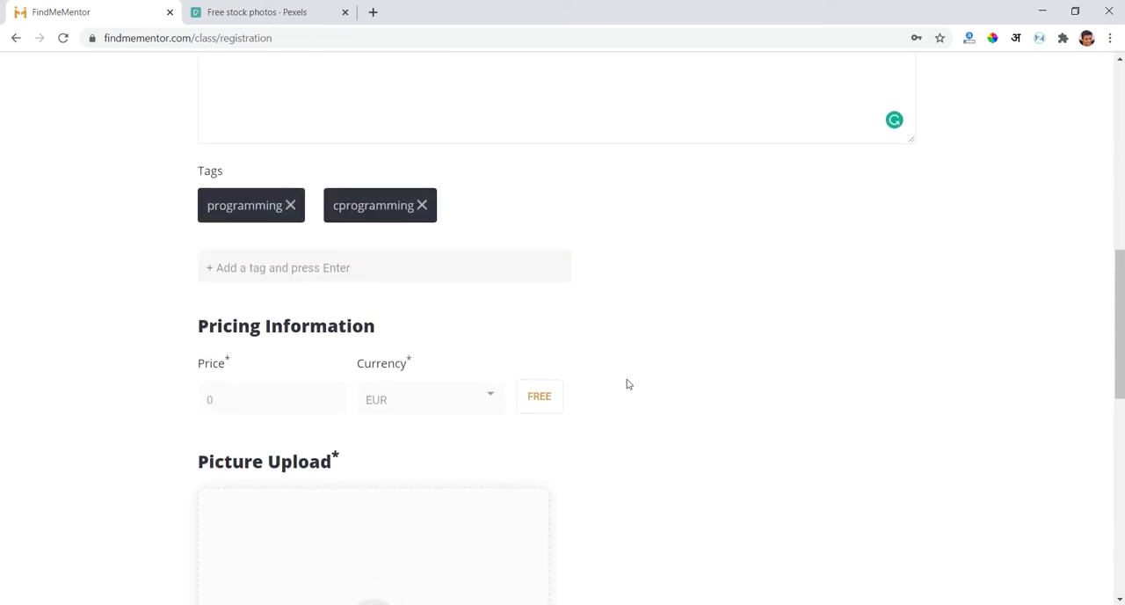
scroll(628, 383, down, 2)
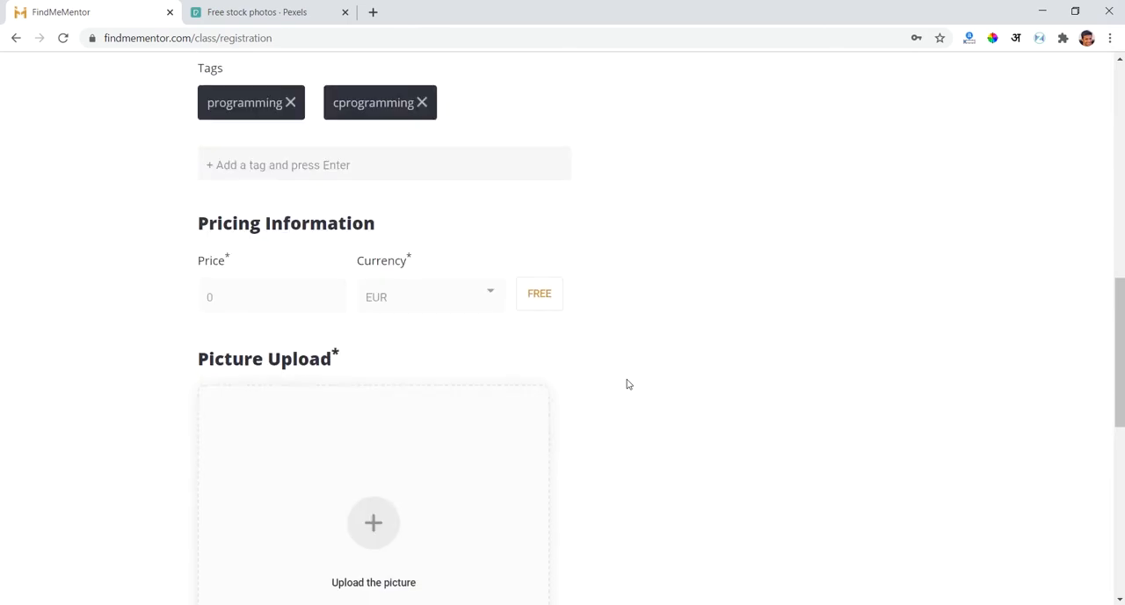
- Turn off the free option and set the class price to 50
click(534, 309)
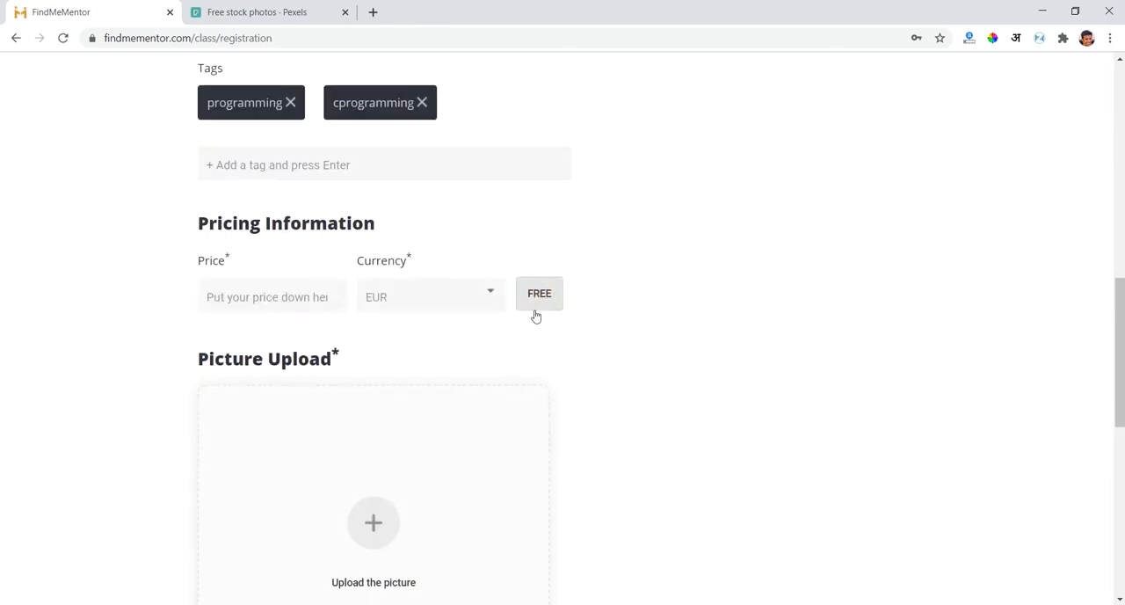
click(301, 296)
text(50)
- Set the currency of the class price to Indian Rupee
click(432, 296)
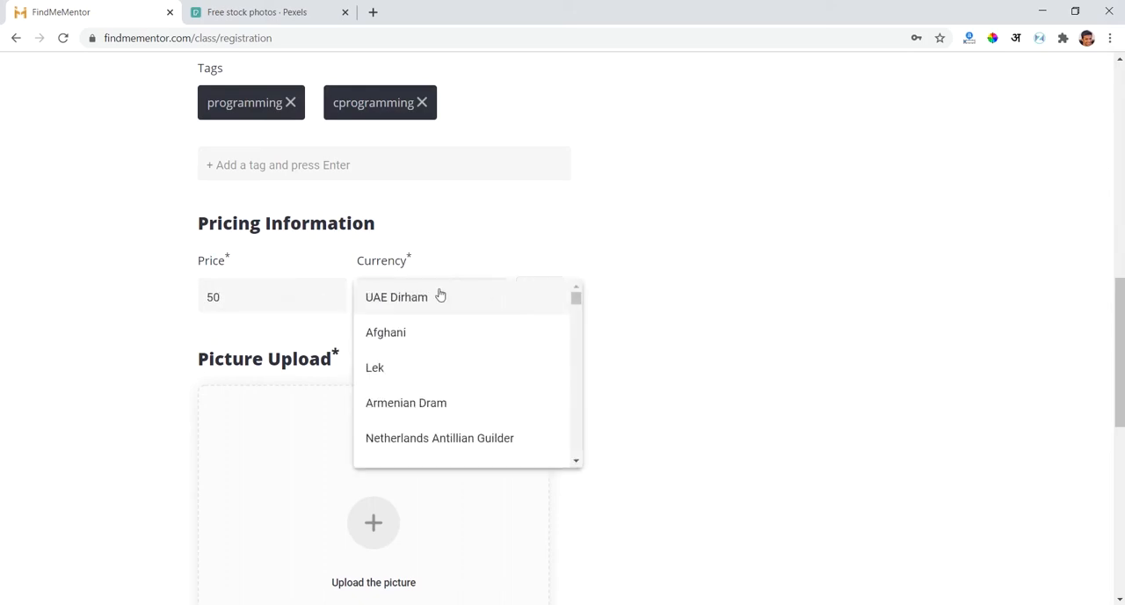
scroll(451, 358, down, 20)
scroll(451, 358, up, 1)
scroll(451, 358, down, 1)
click(387, 310)
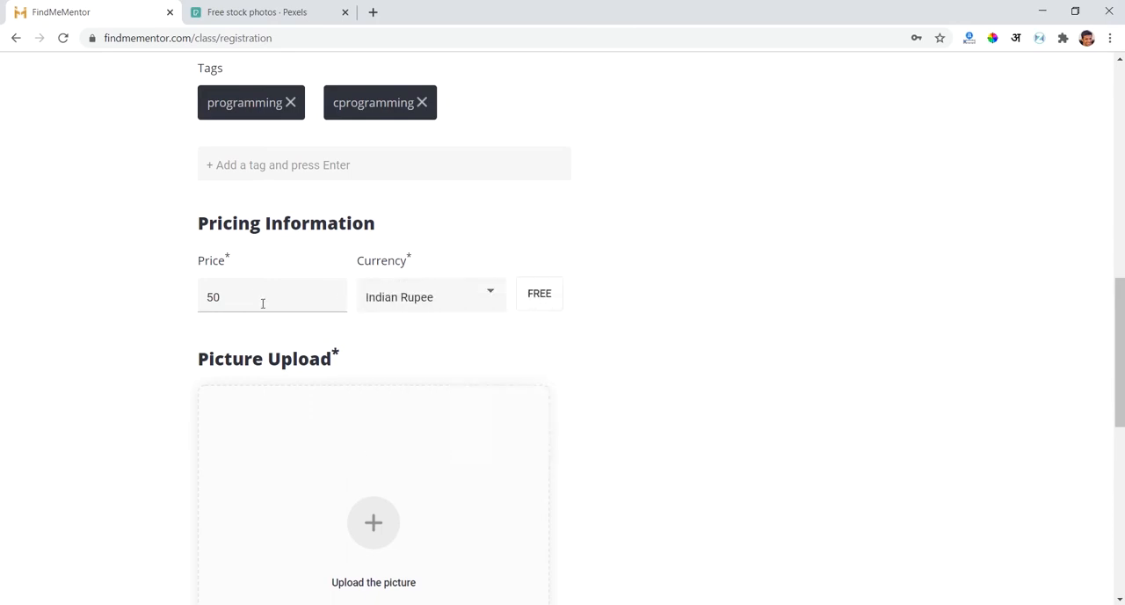
click(405, 303)
click(405, 298)
scroll(703, 358, down, 1)
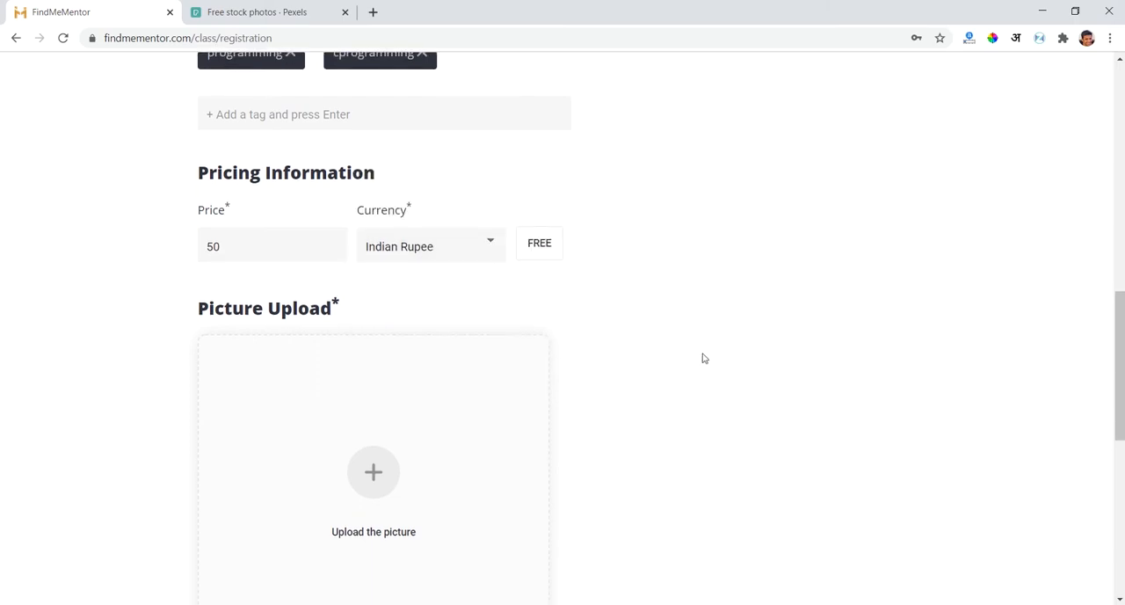
- Make the class free of charge and look over the filled-in form down to the picture upload section
click(533, 246)
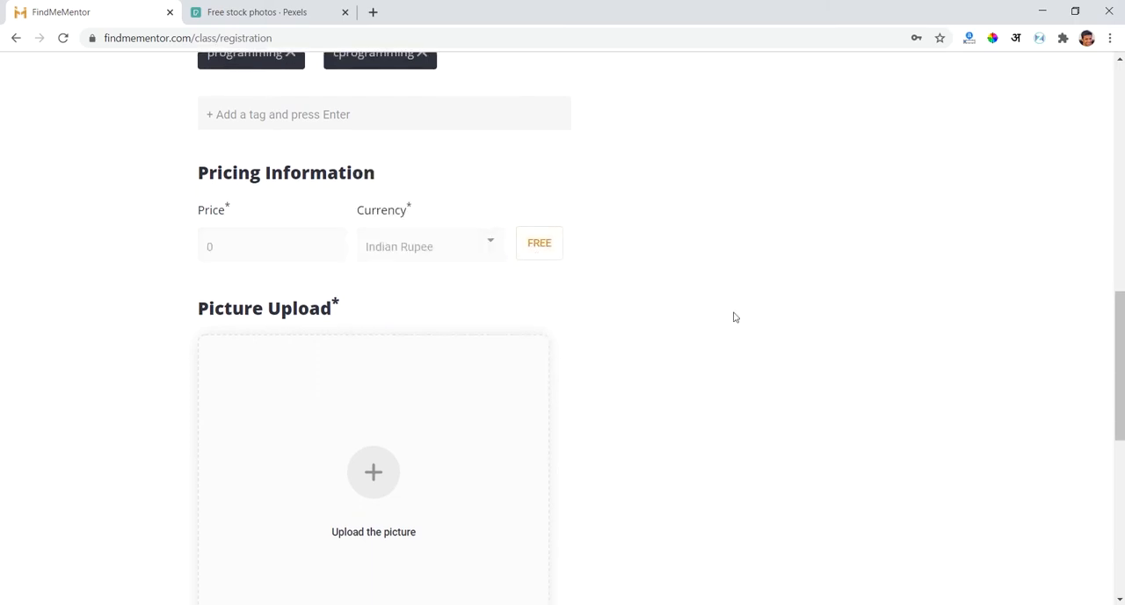
scroll(734, 317, down, 2)
scroll(735, 316, down, 2)
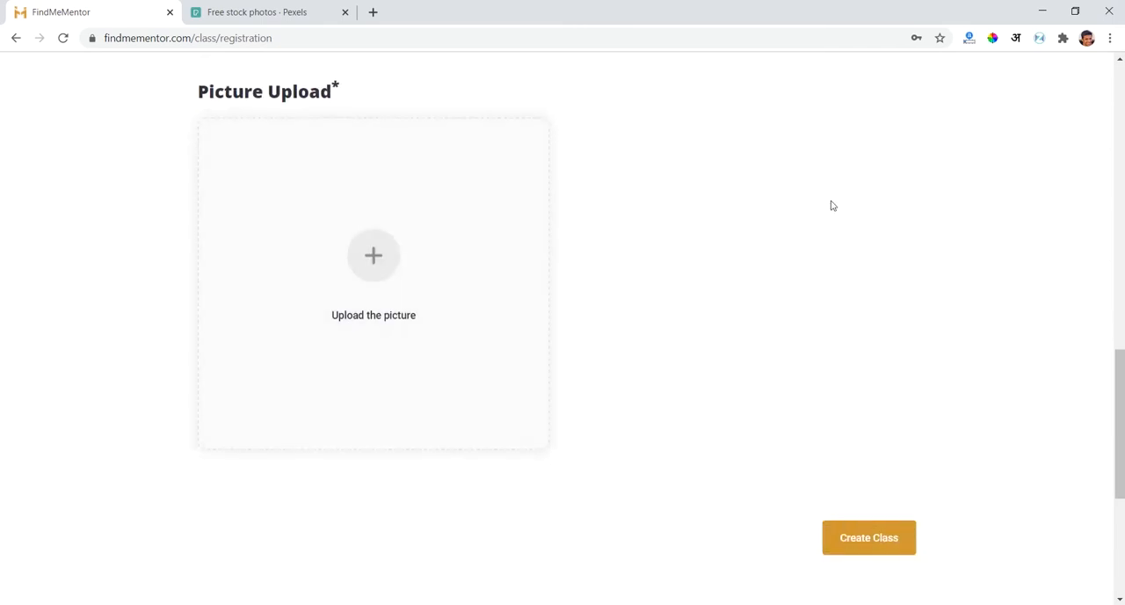
scroll(833, 205, up, 16)
scroll(188, 369, down, 18)
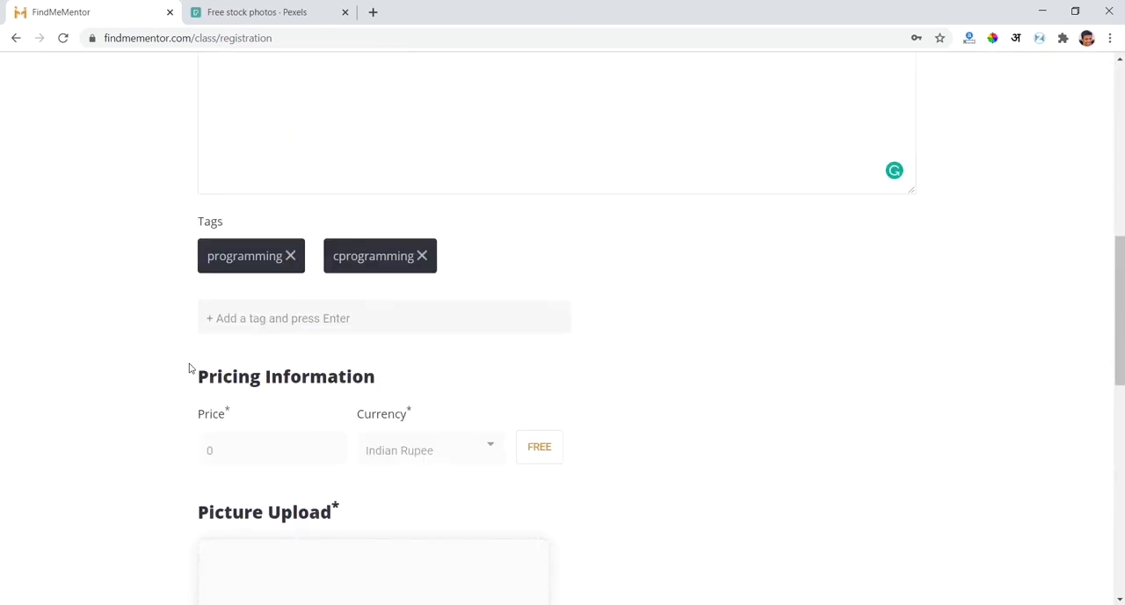
scroll(188, 369, up, 2)
scroll(101, 344, down, 2)
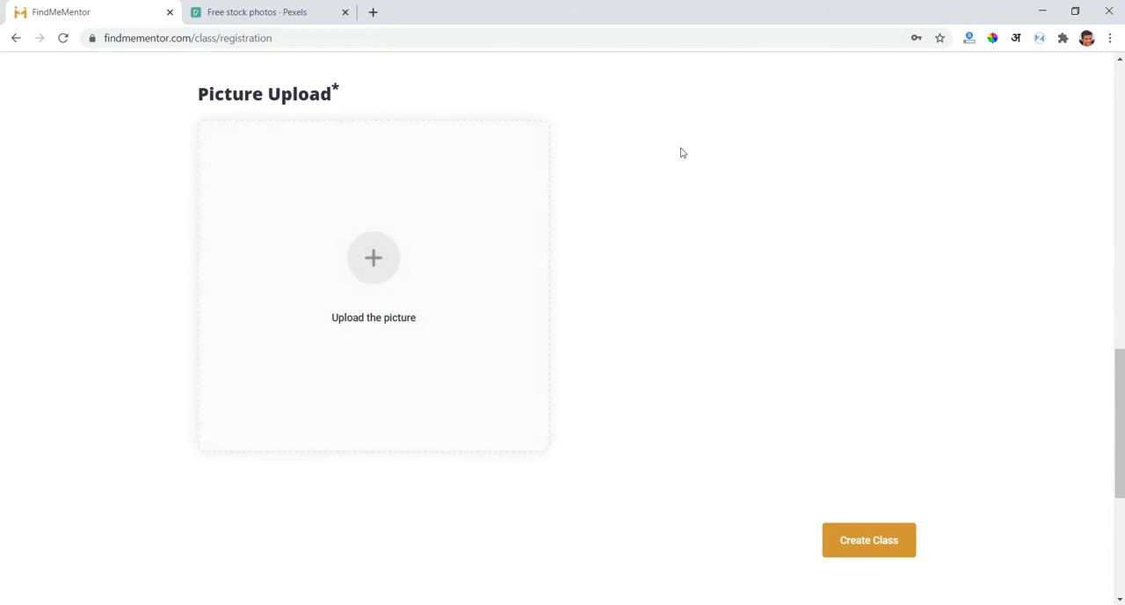
triple_click(239, 106)
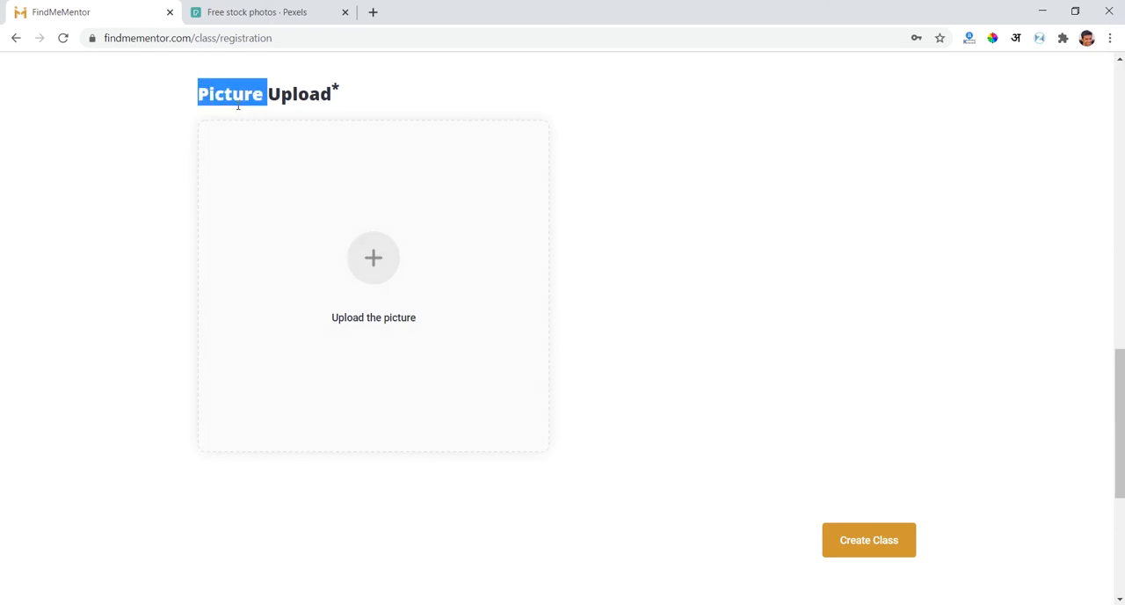
click(132, 117)
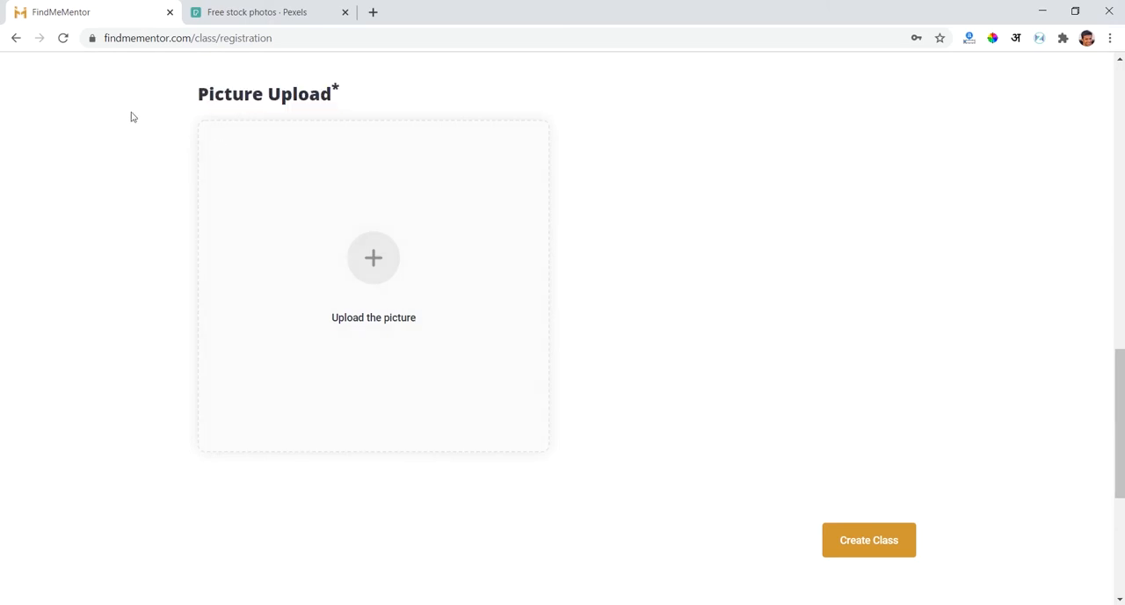
triple_click(234, 80)
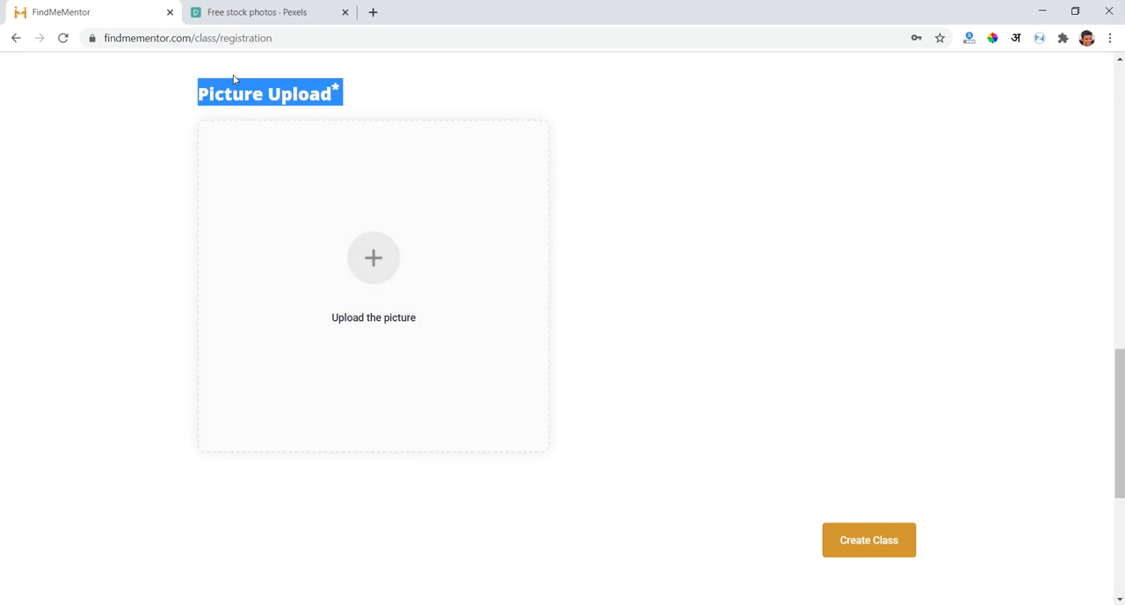
click(99, 160)
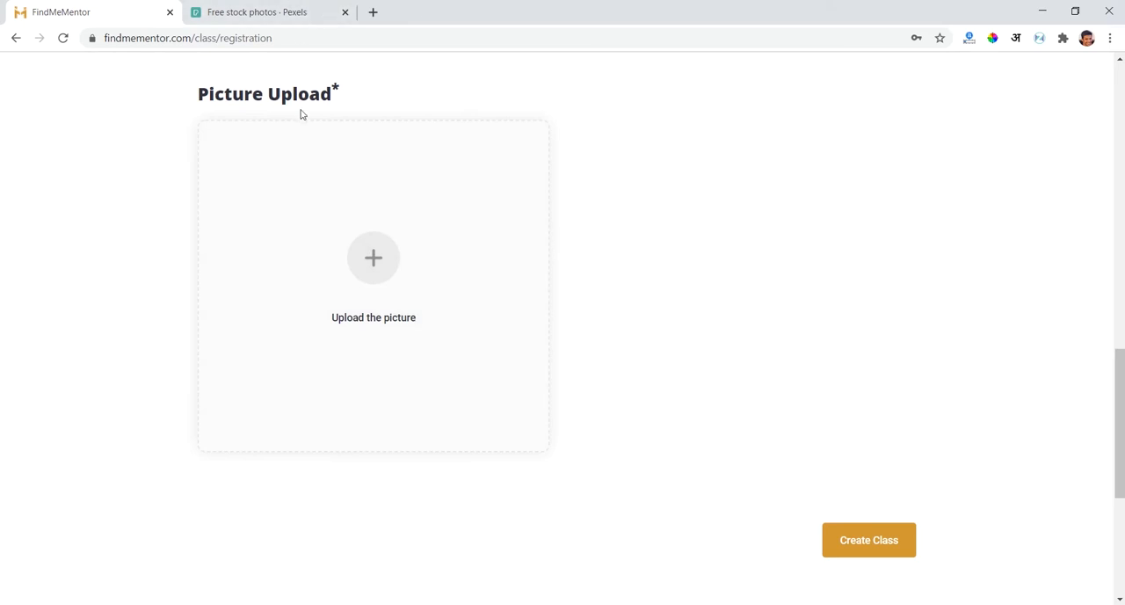
- Switch to the Pexels site and search its free stock photos for "programming"
click(262, 8)
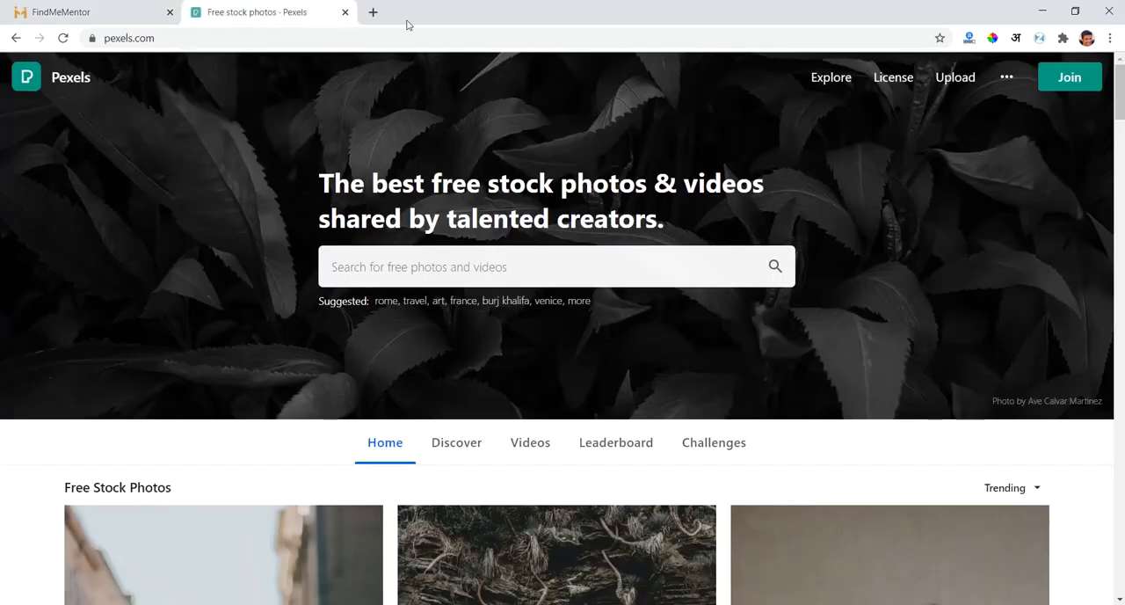
click(182, 40)
click(199, 66)
click(409, 280)
text(c)
key(BackSpace)
text(p)
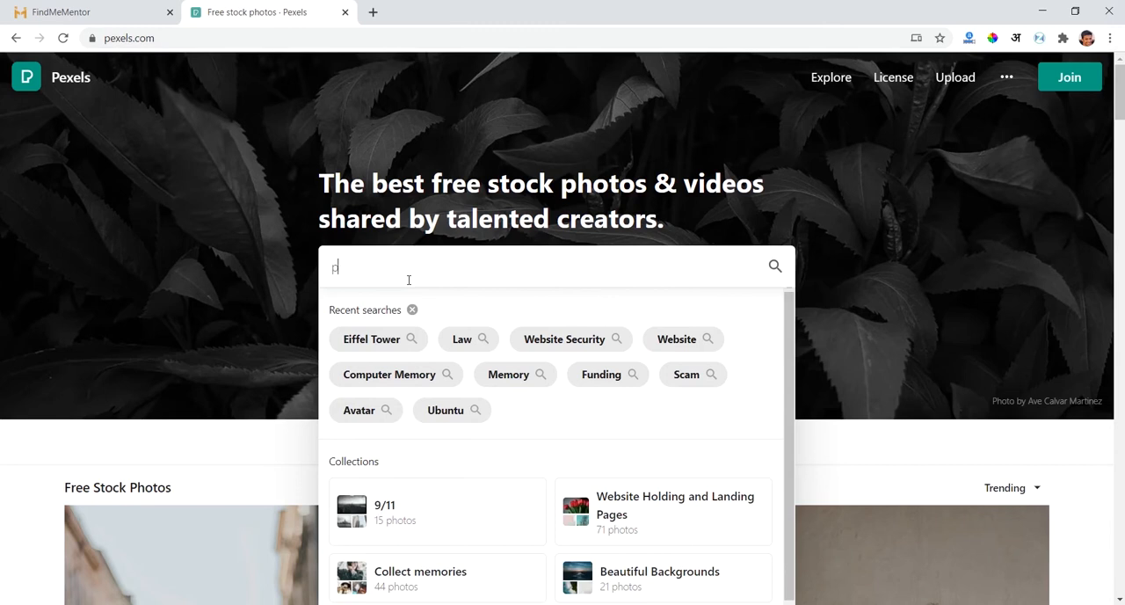
text(rgo)
key(Down)
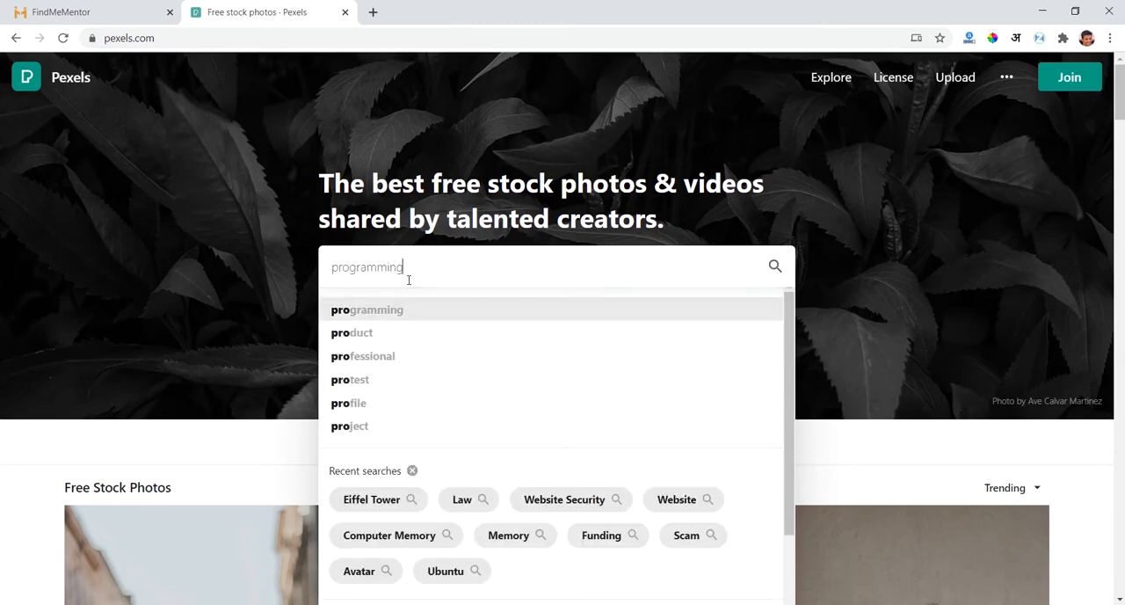
click(380, 318)
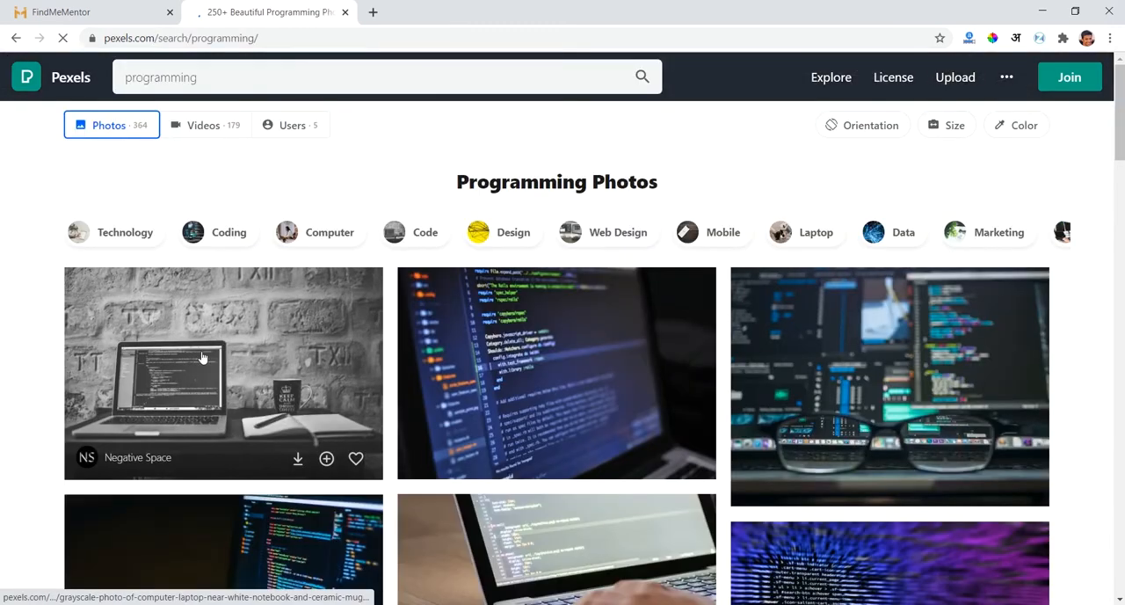
- Download the grayscale photo of a laptop beside a notebook and a ceramic mug
scroll(540, 321, down, 1)
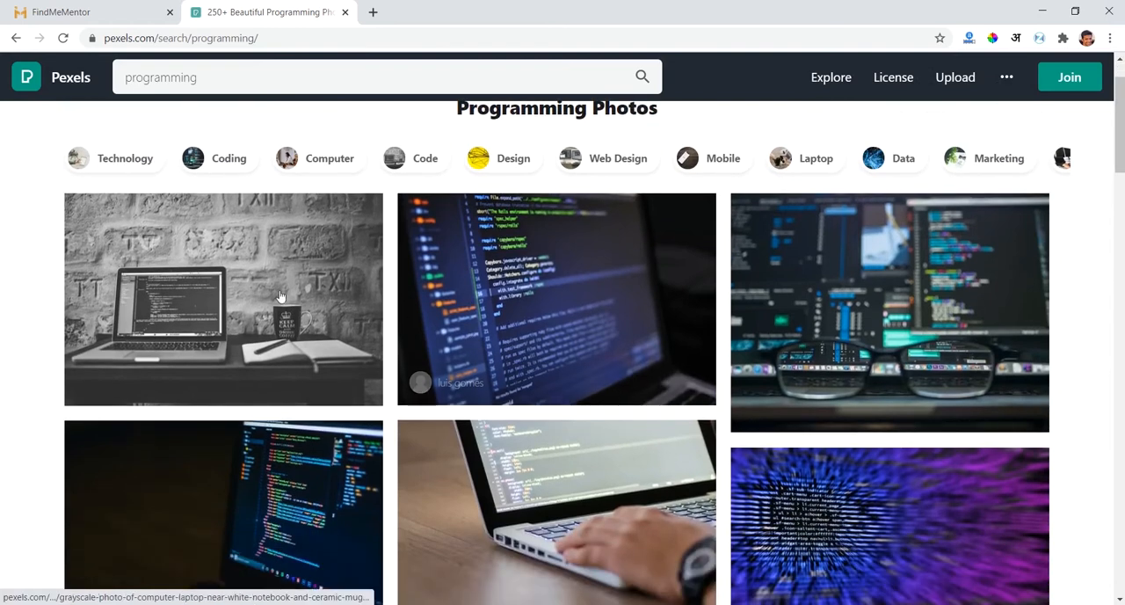
click(275, 292)
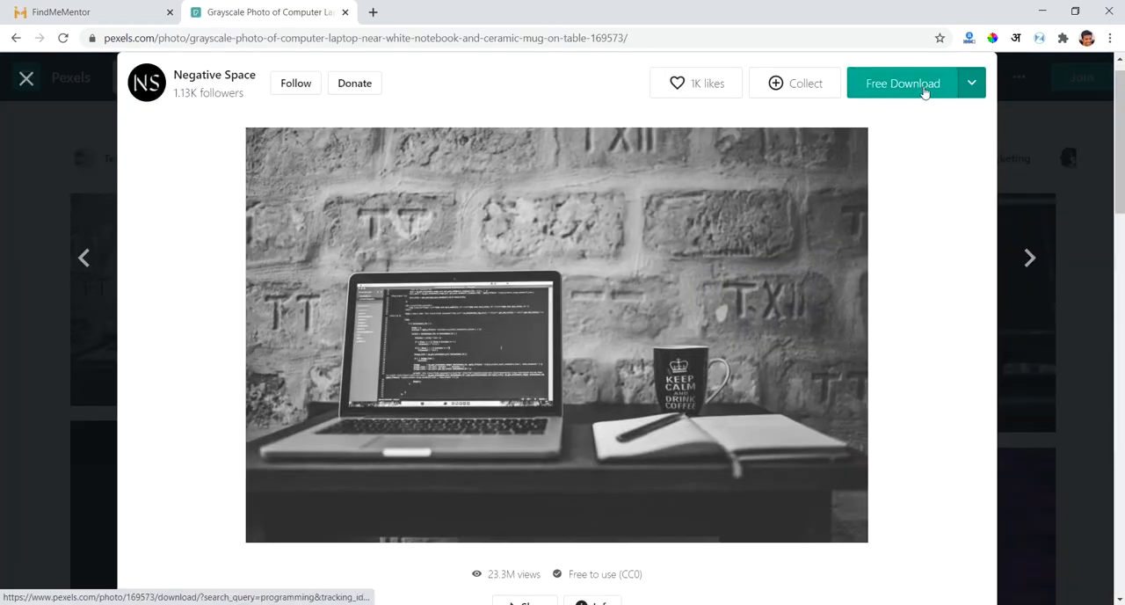
click(923, 88)
click(1050, 226)
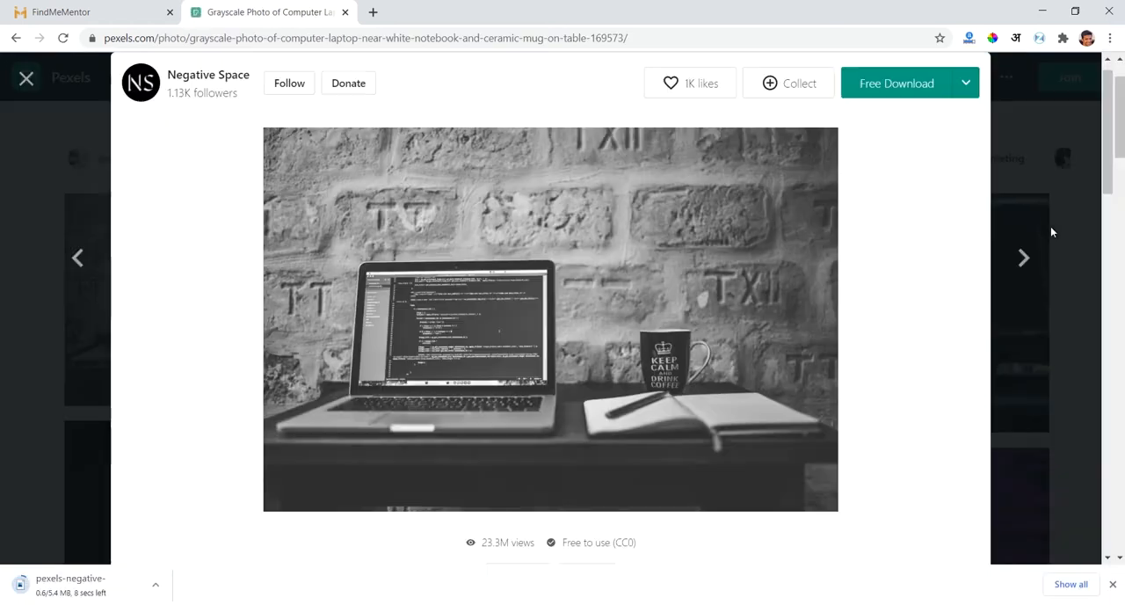
- Return to the FindMeMentor class form and upload the downloaded laptop photo as the class picture
click(115, 7)
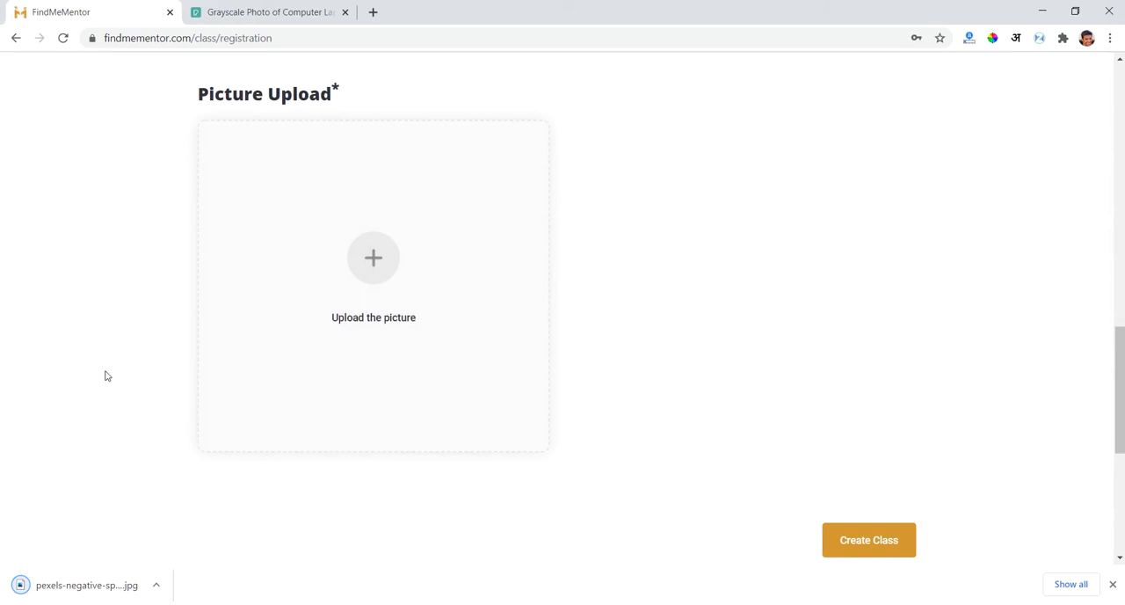
click(394, 259)
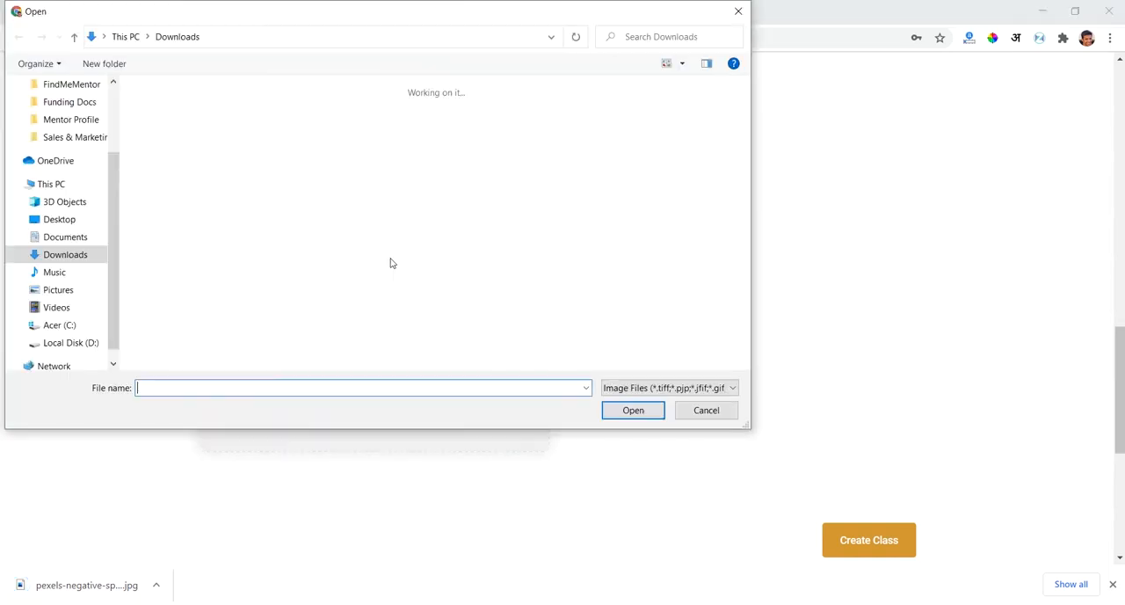
double_click(147, 151)
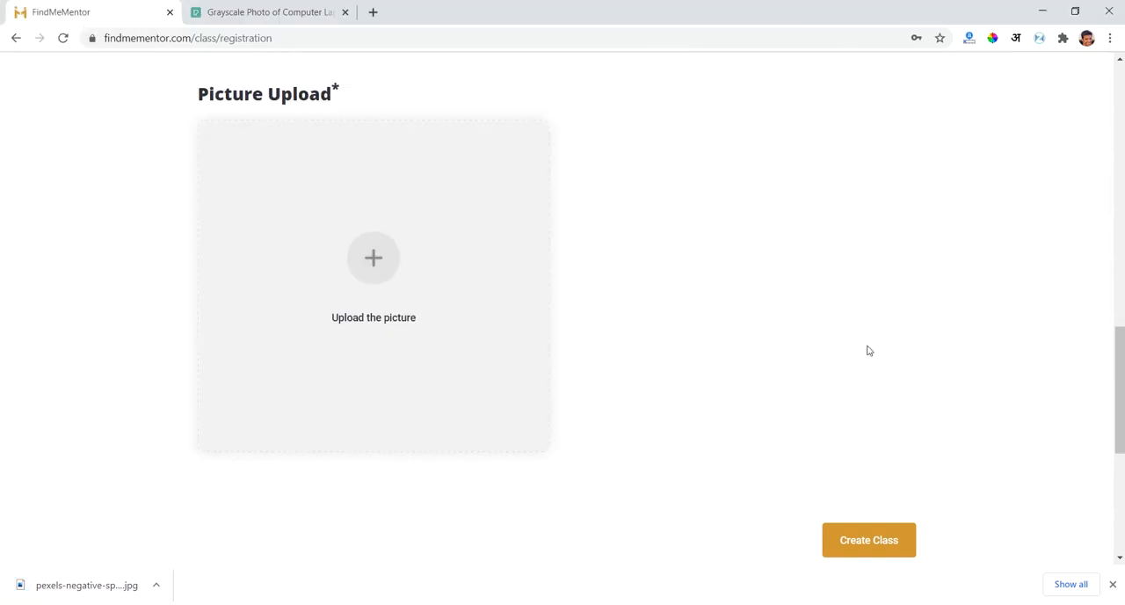
scroll(777, 256, up, 12)
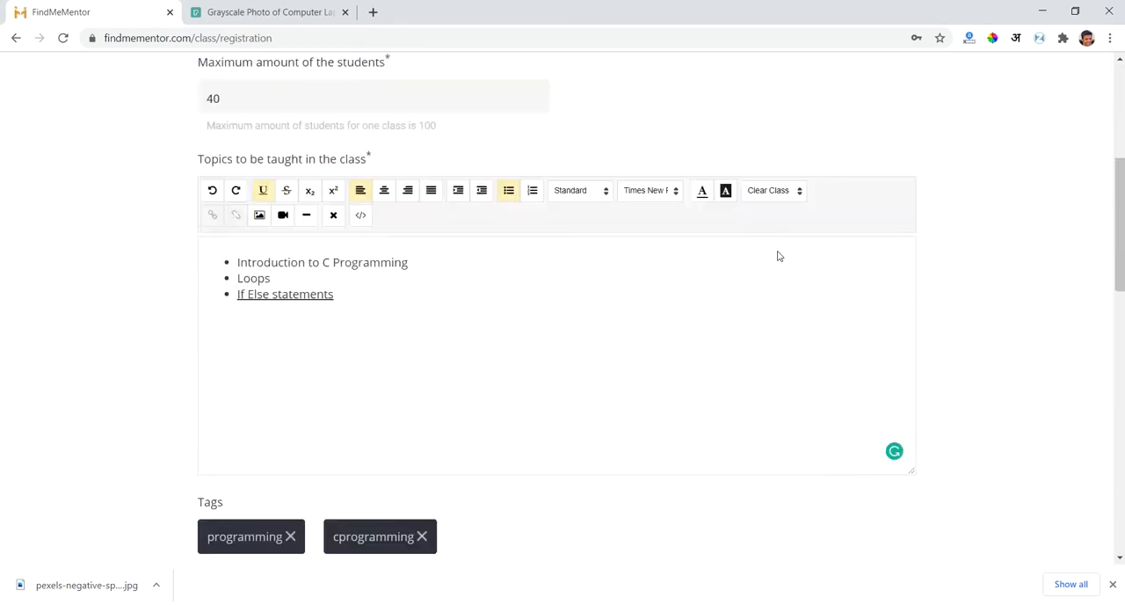
- Review the filled-in class form, checking the basic information, topics list, tags and uploaded picture
scroll(777, 256, down, 5)
scroll(777, 256, up, 5)
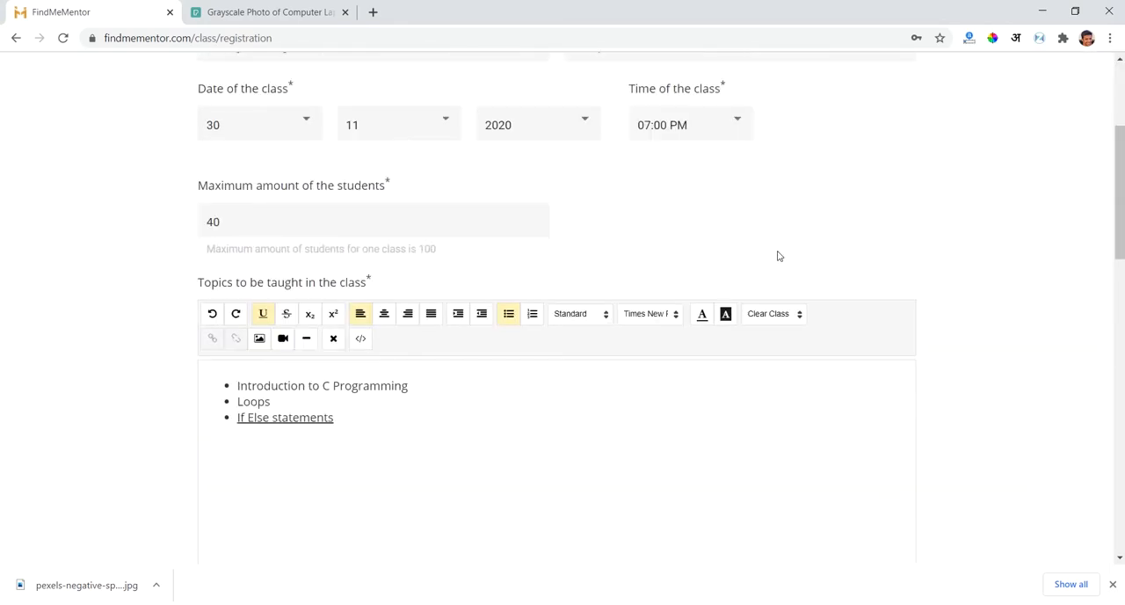
scroll(777, 255, down, 3)
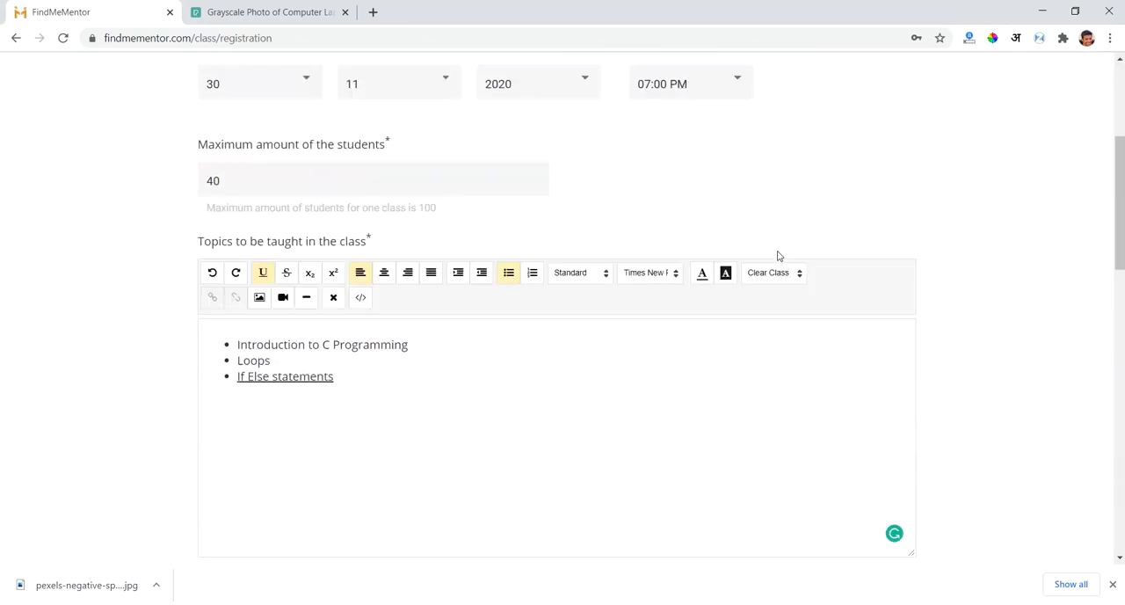
scroll(777, 254, up, 2)
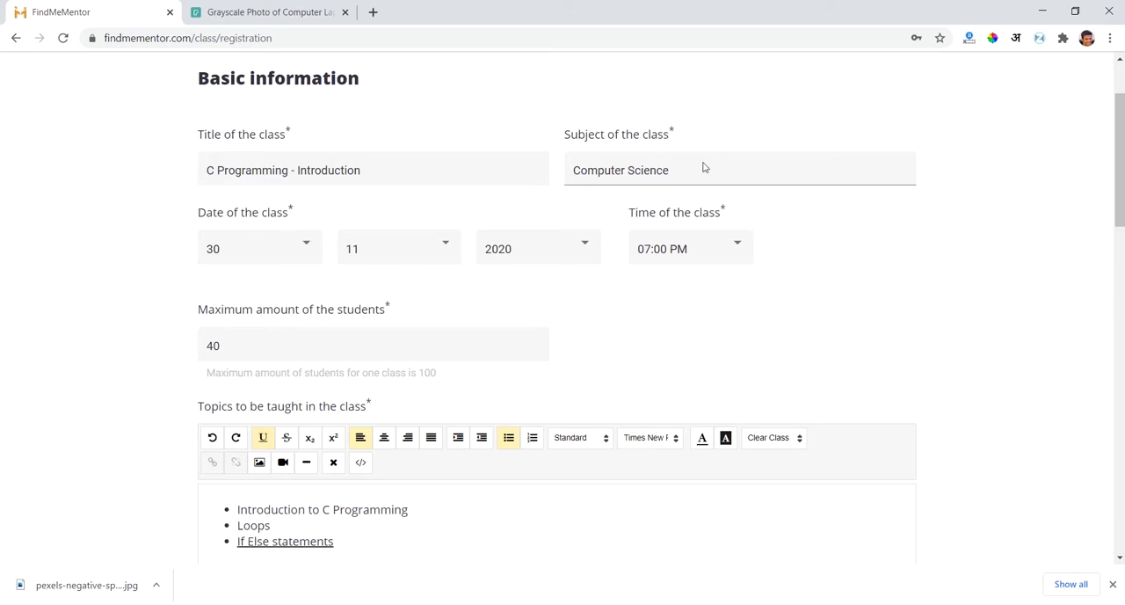
scroll(920, 282, down, 4)
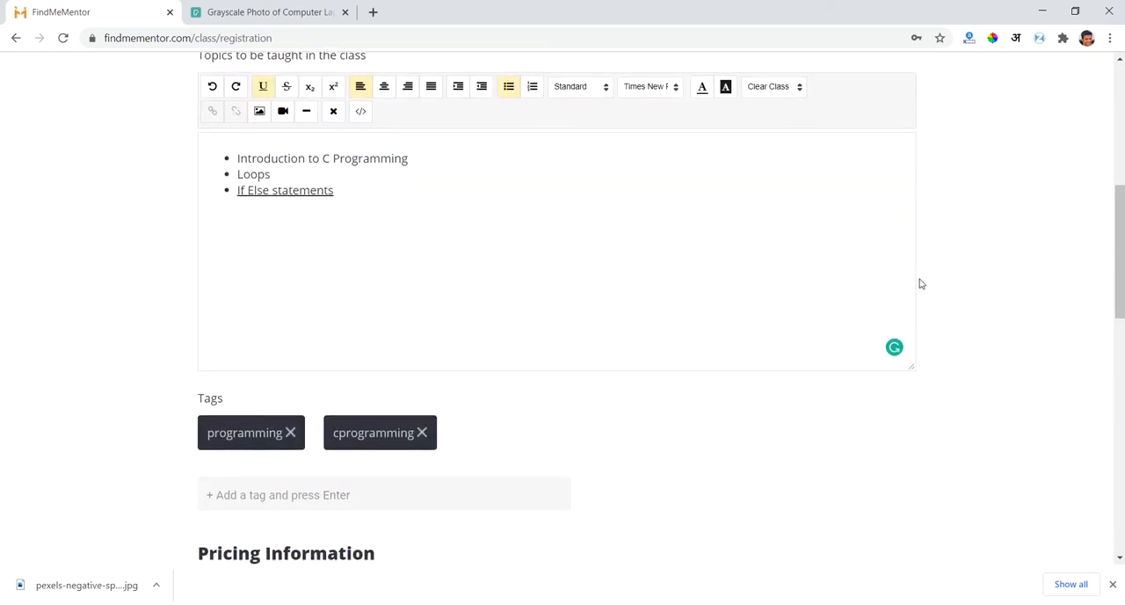
click(483, 166)
click(503, 208)
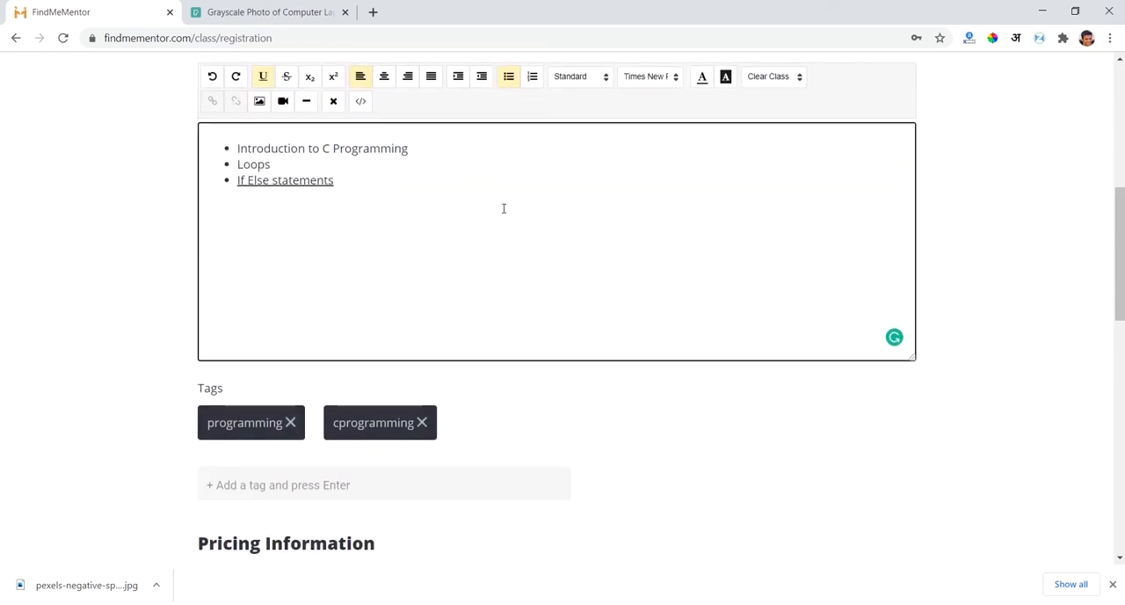
key(Return)
key(Return)
scroll(502, 213, down, 2)
scroll(502, 214, up, 2)
click(840, 499)
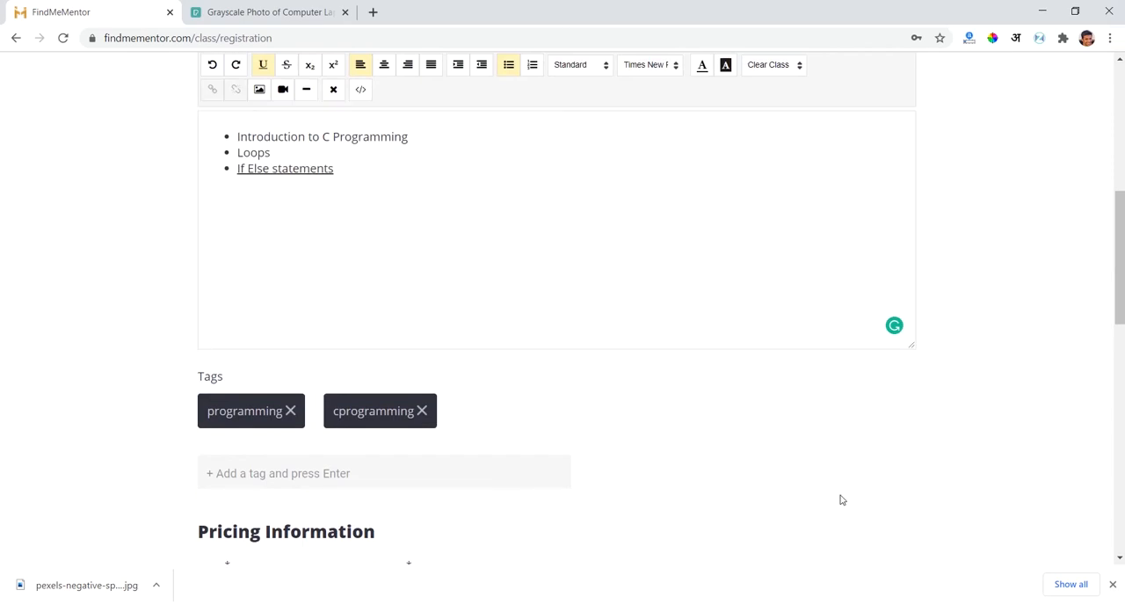
scroll(841, 499, down, 8)
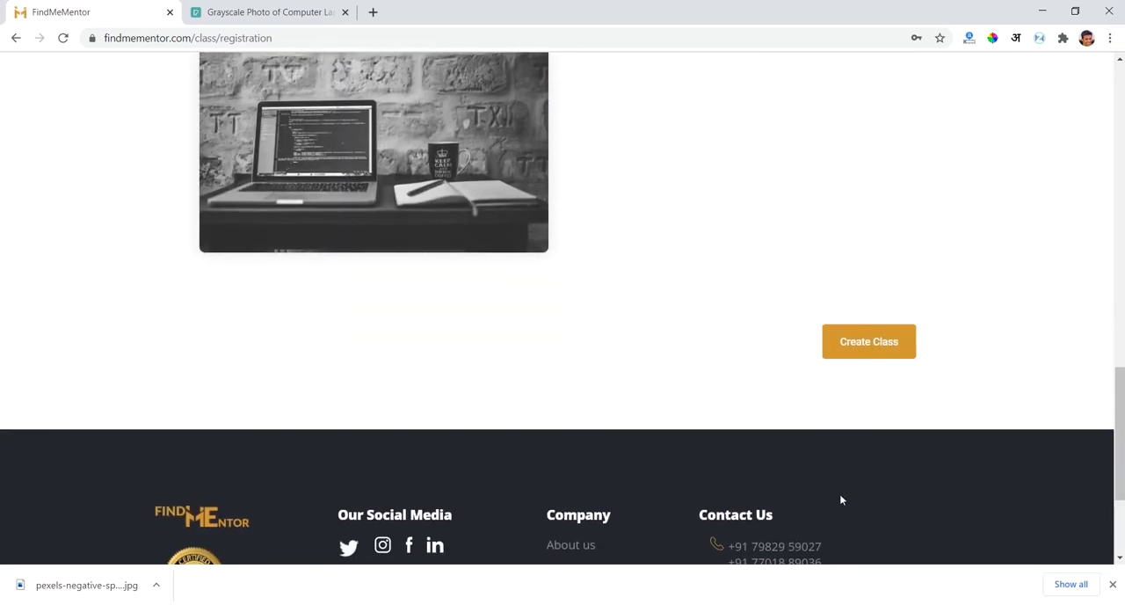
scroll(736, 233, up, 8)
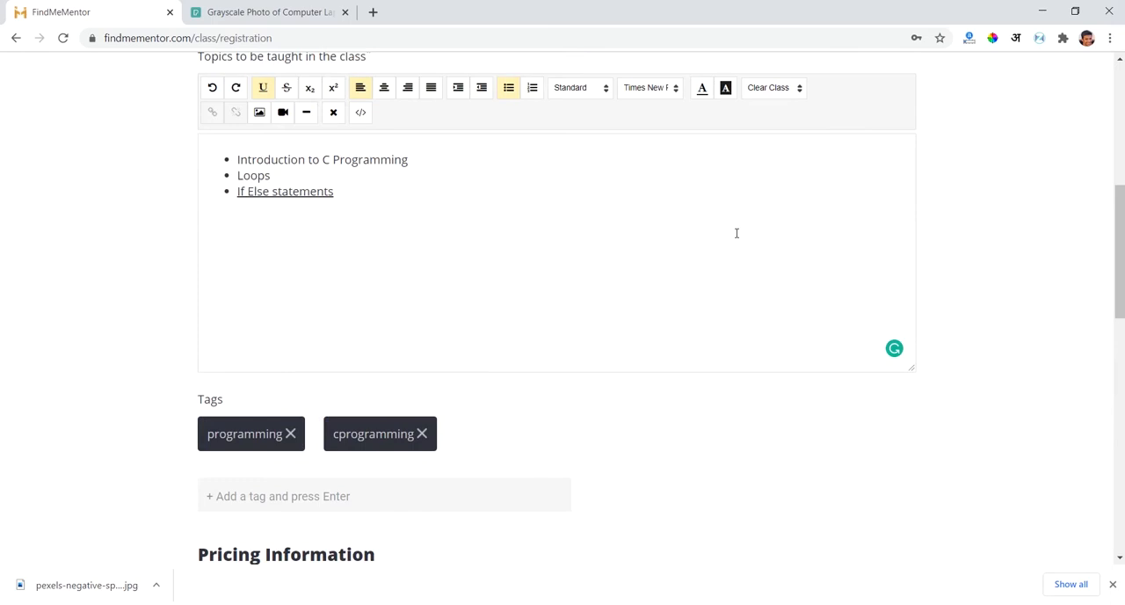
scroll(737, 233, up, 1)
click(422, 286)
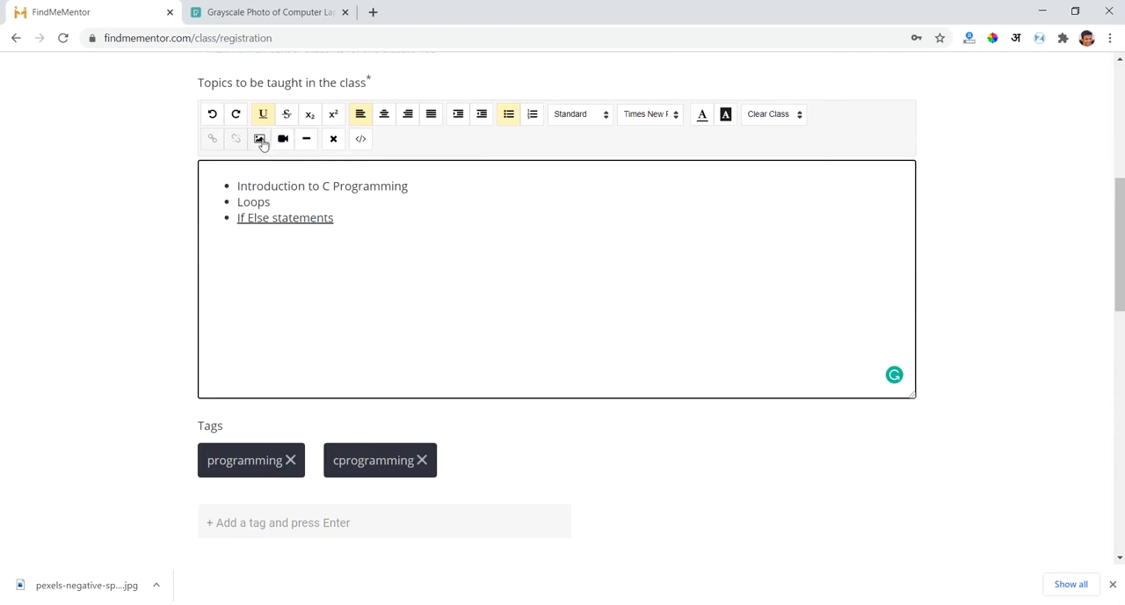
- Submit the completed registration form to create the C Programming - Introduction class
scroll(1020, 402, down, 6)
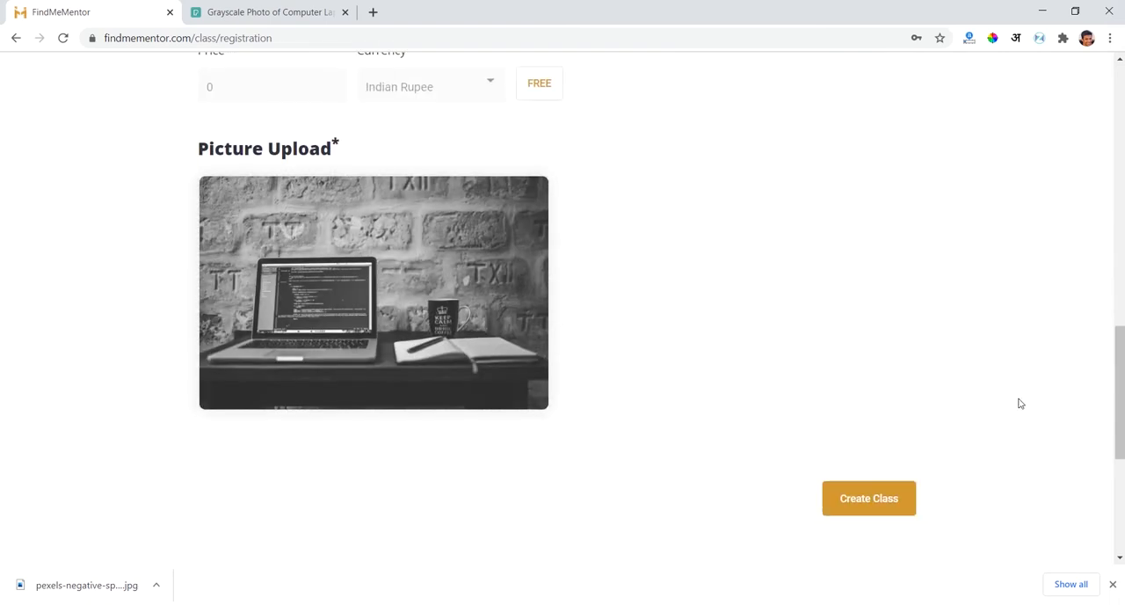
click(890, 497)
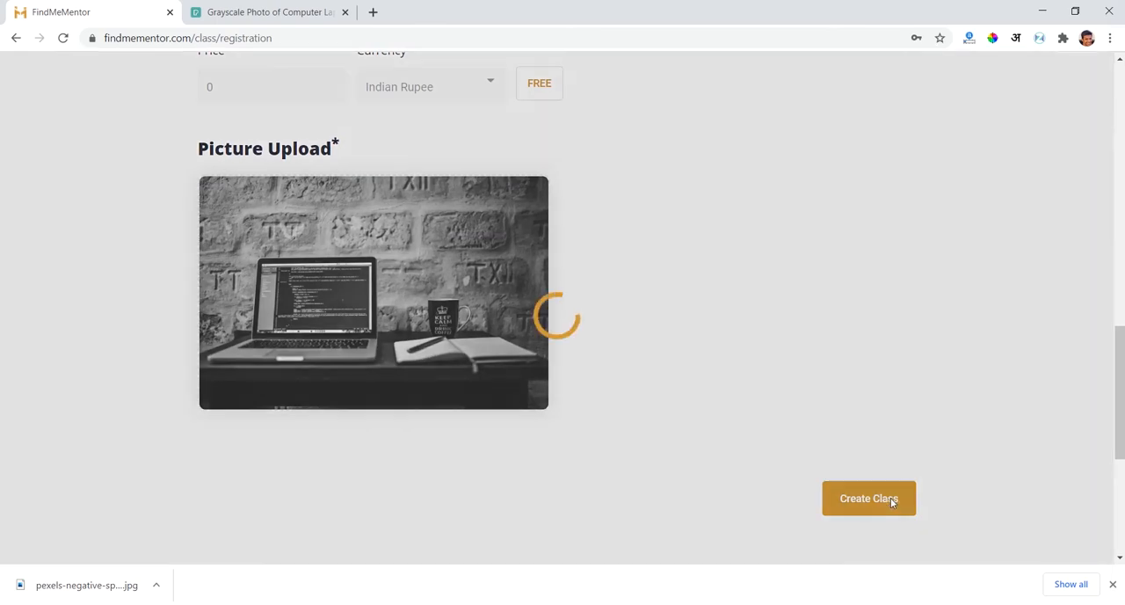
scroll(761, 303, up, 9)
scroll(761, 302, down, 3)
scroll(761, 302, up, 4)
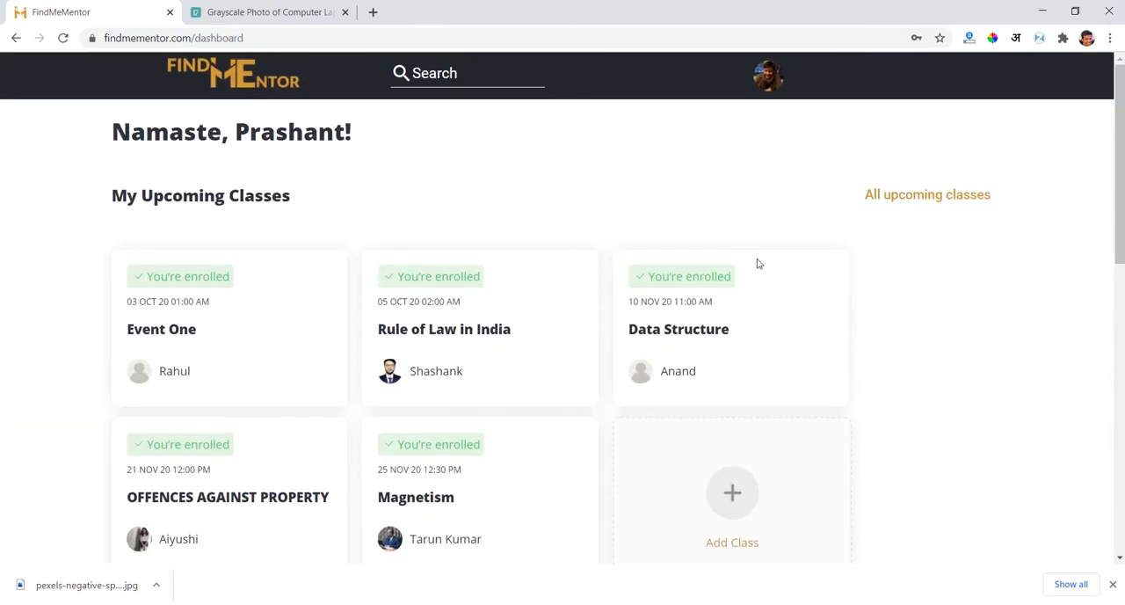
- Open the mentor dashboard and find the C Programming - Introduction class among the upcoming classes
click(770, 85)
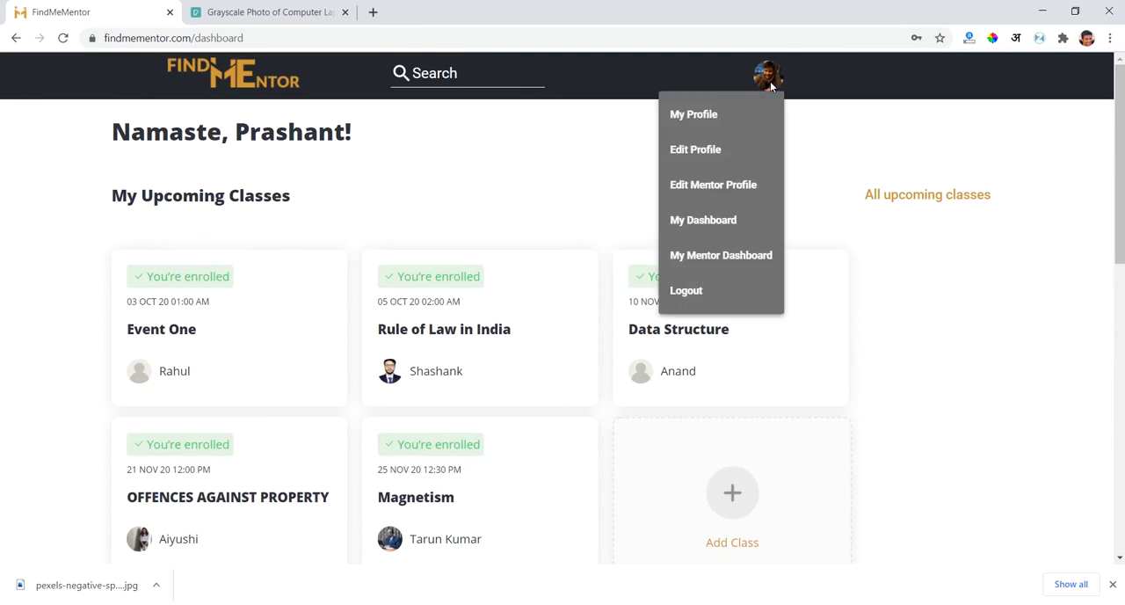
click(717, 255)
scroll(716, 255, down, 15)
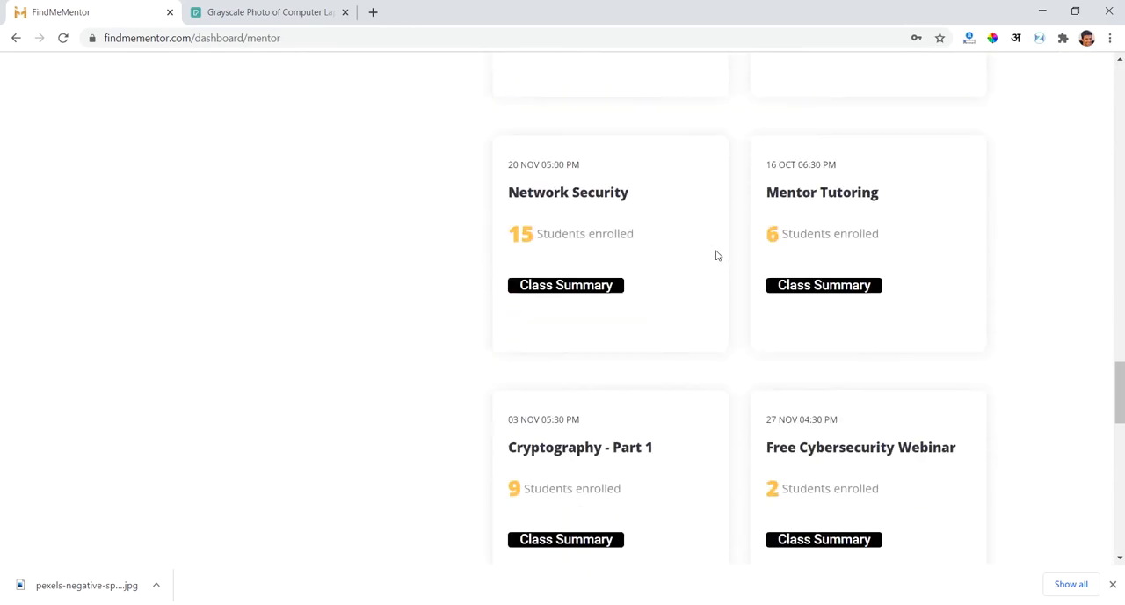
scroll(717, 255, down, 2)
scroll(715, 253, up, 2)
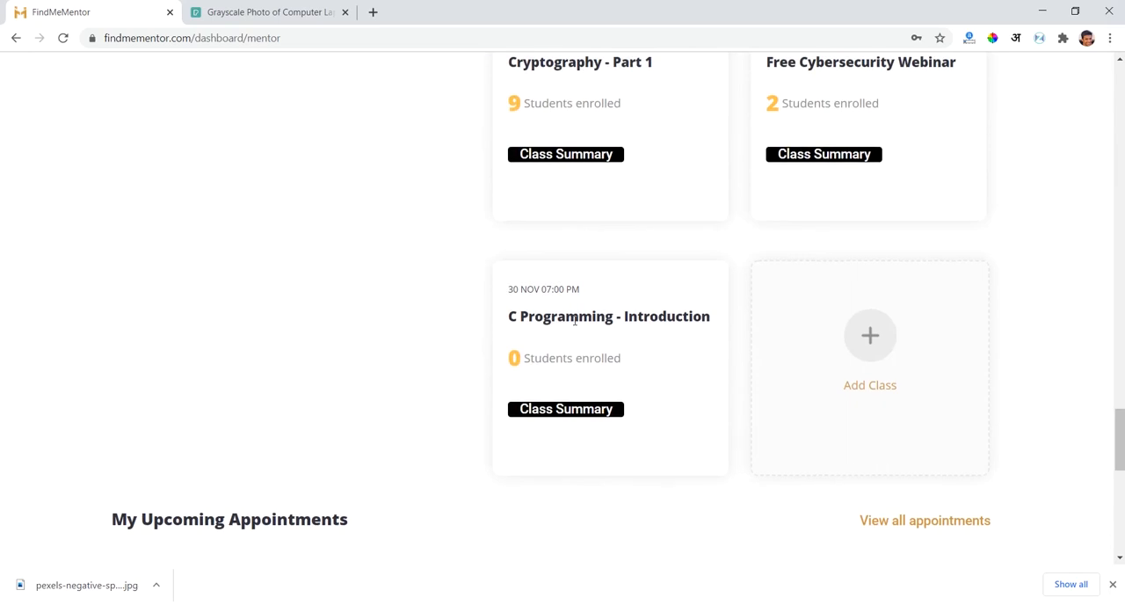
scroll(521, 323, down, 1)
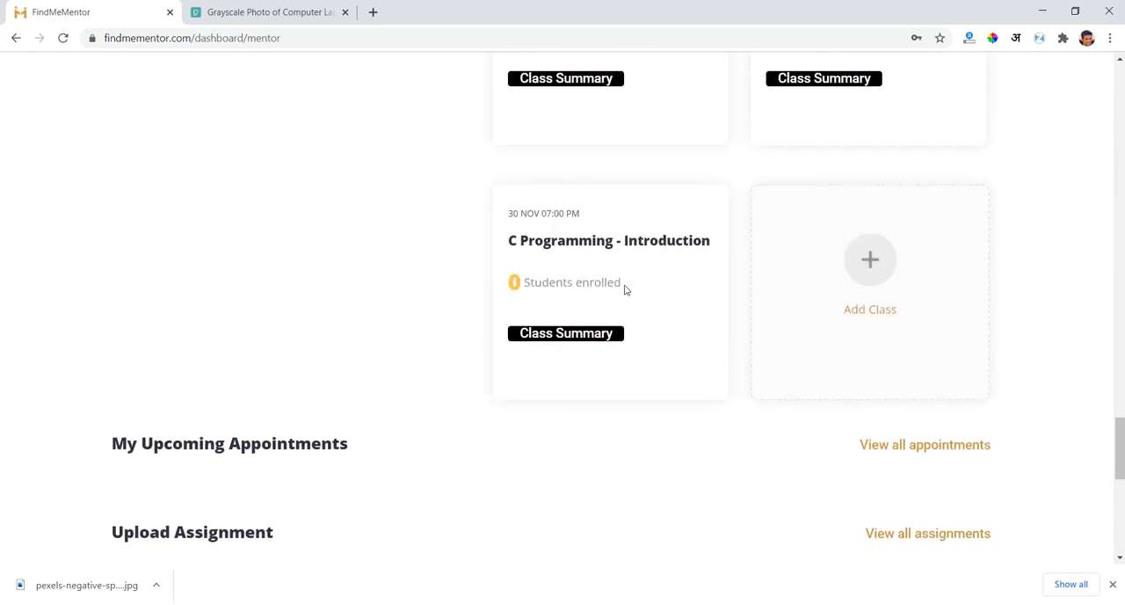
scroll(360, 363, up, 20)
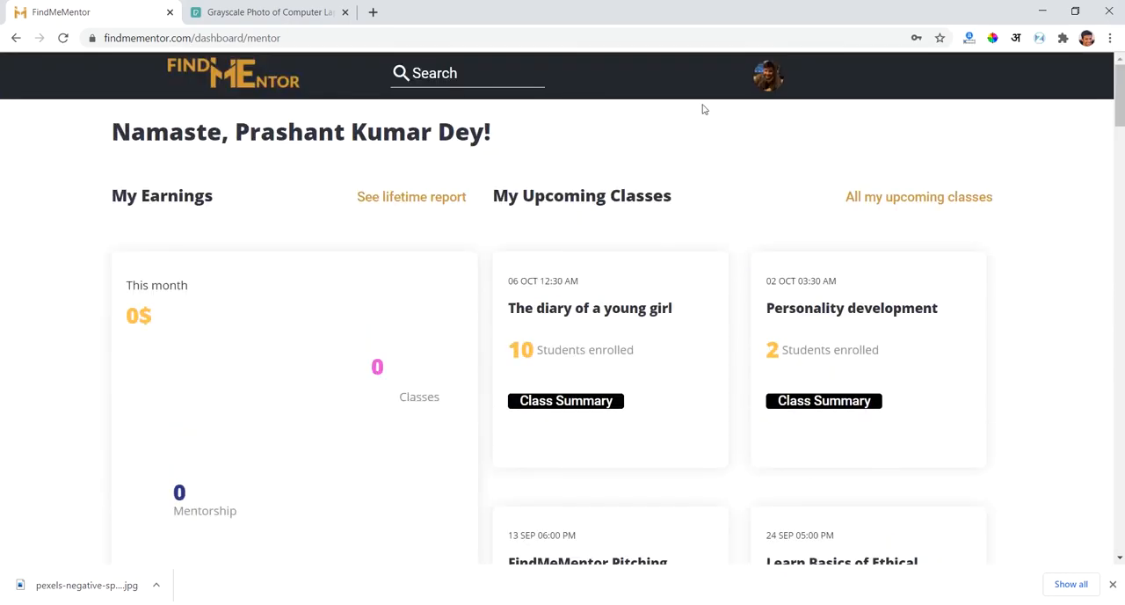
- From the student dashboard, browse the classes available to add and view the C Programming - Introduction class page
click(254, 68)
scroll(280, 254, down, 4)
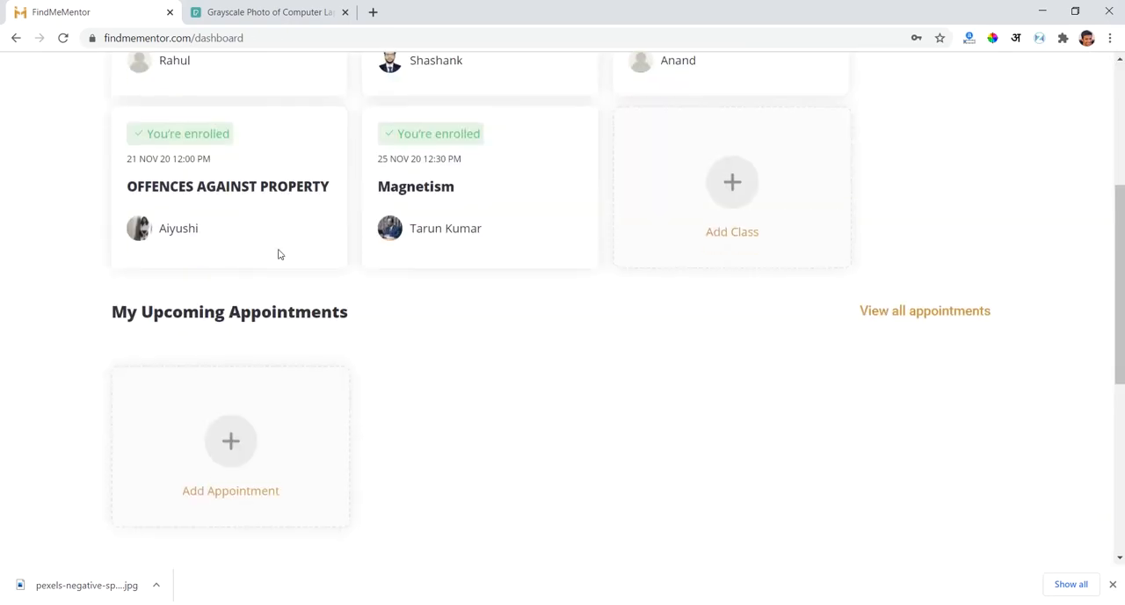
click(721, 196)
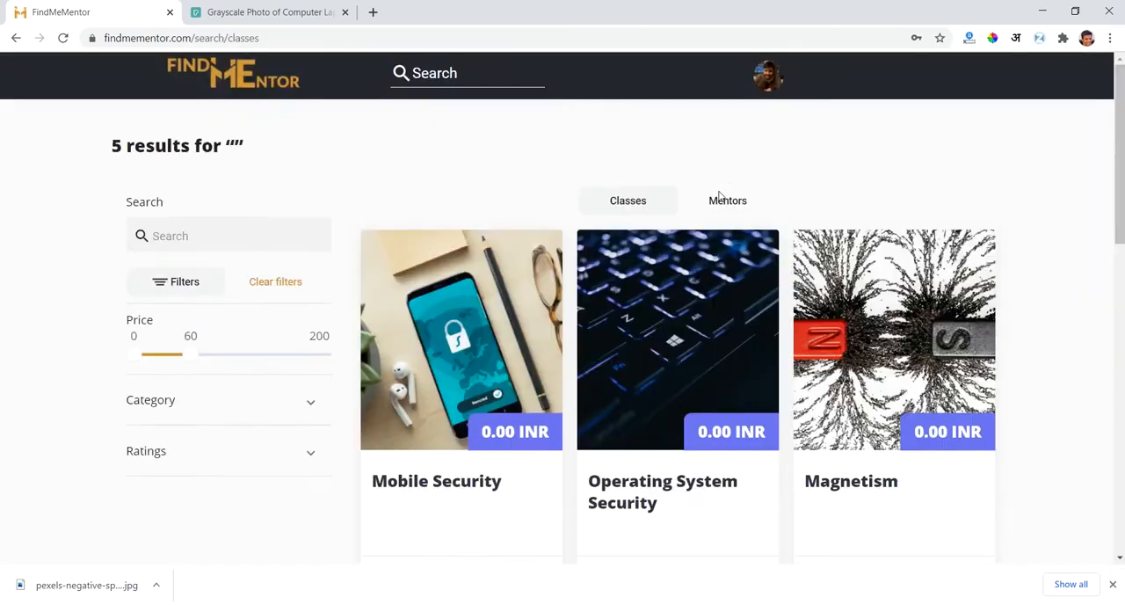
scroll(719, 195, down, 4)
scroll(967, 403, down, 2)
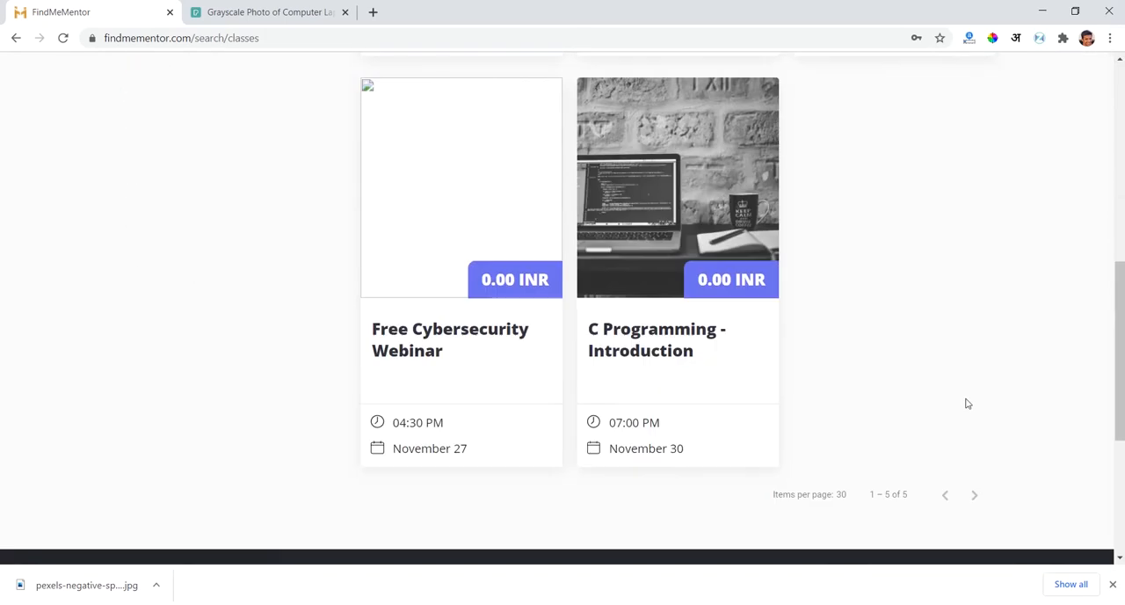
scroll(966, 402, up, 1)
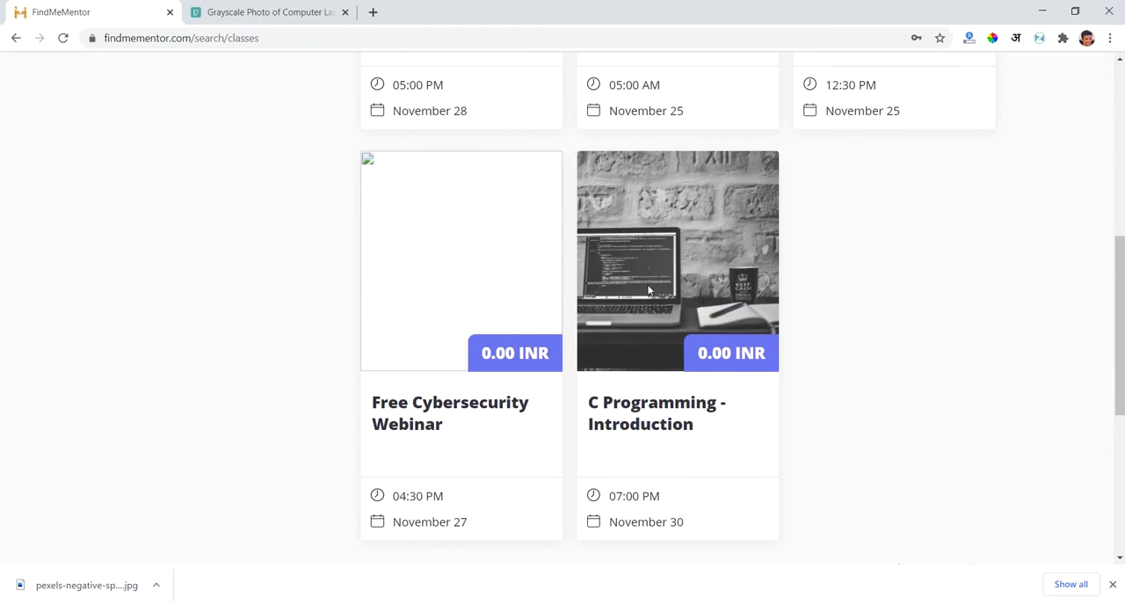
click(649, 291)
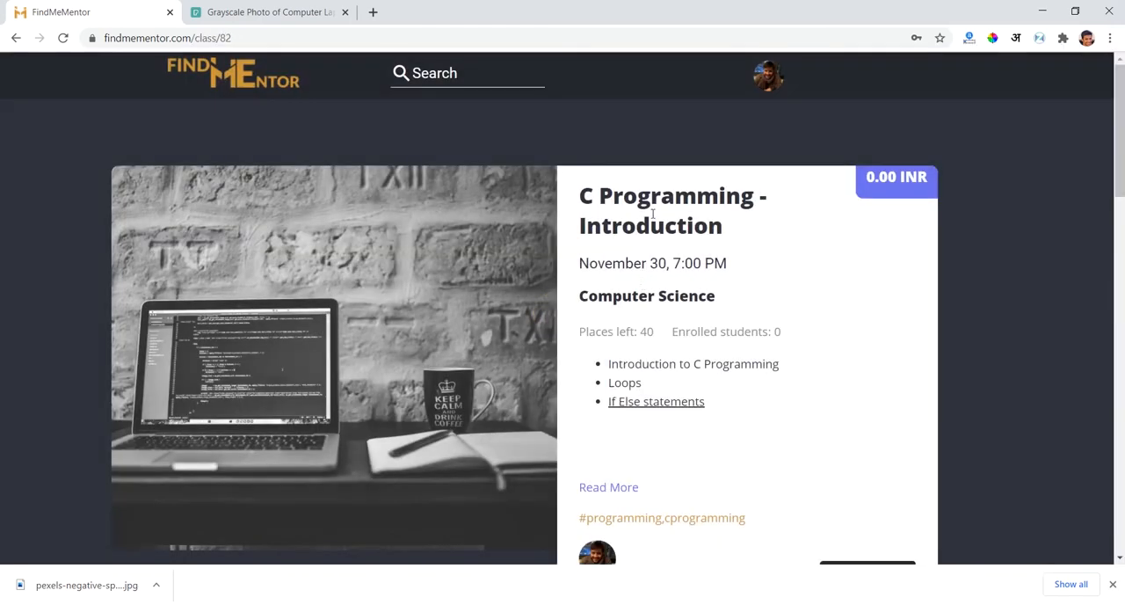
triple_click(653, 213)
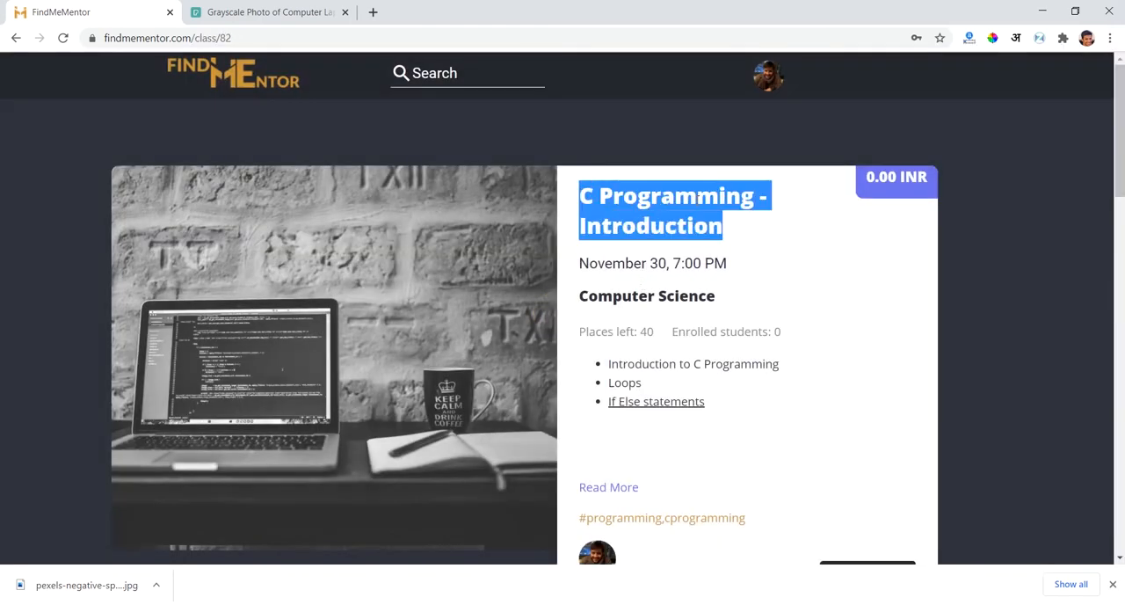
- Go back to the class listing and reopen the C Programming - Introduction class
click(16, 37)
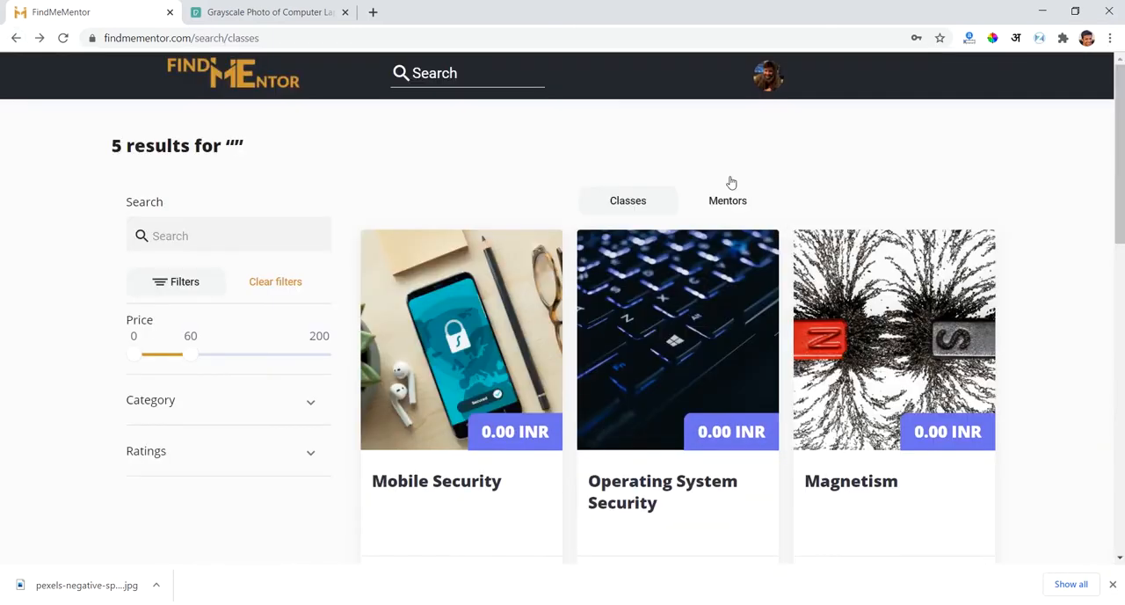
scroll(679, 163, down, 4)
scroll(759, 208, up, 3)
scroll(691, 135, down, 1)
scroll(895, 375, down, 4)
click(671, 332)
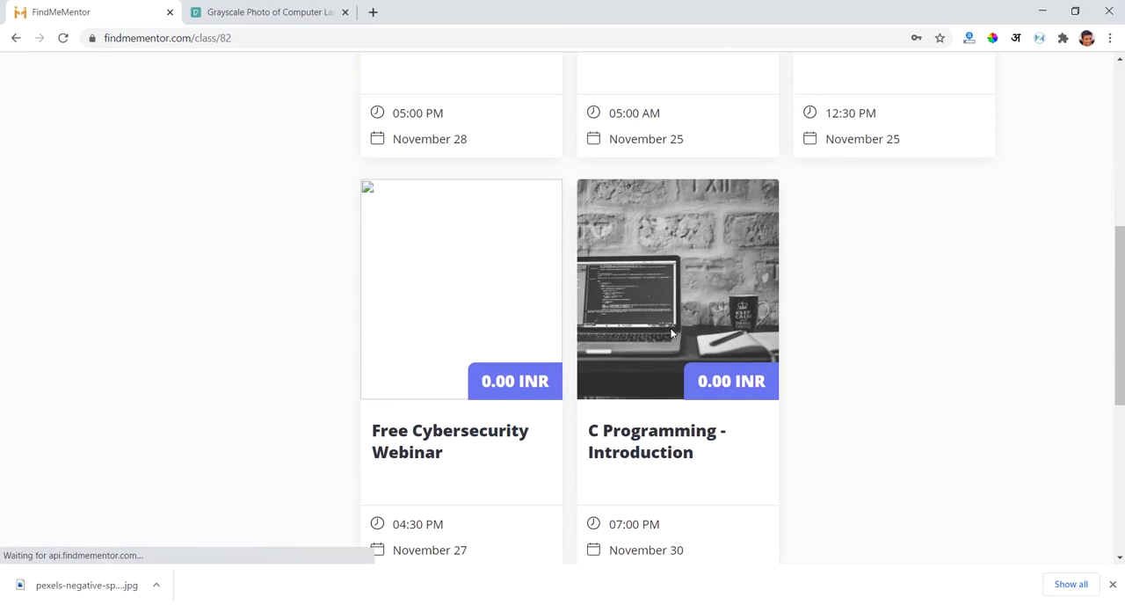
- Examine the class page's title, topics and the full description section below the class card
double_click(653, 210)
triple_click(653, 211)
click(704, 228)
scroll(704, 229, down, 2)
triple_click(705, 233)
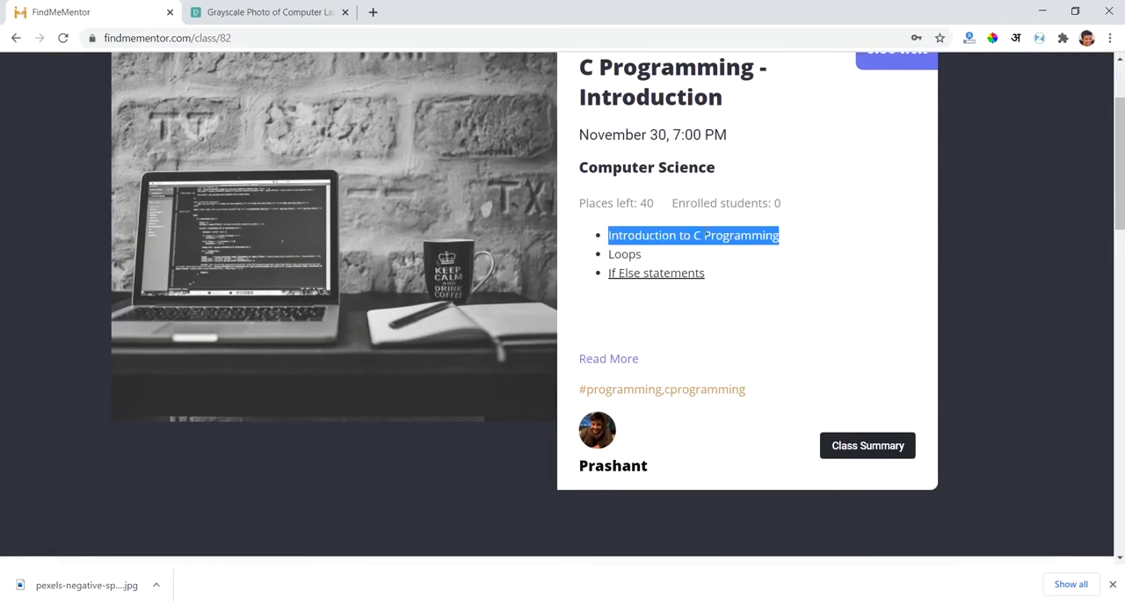
double_click(752, 257)
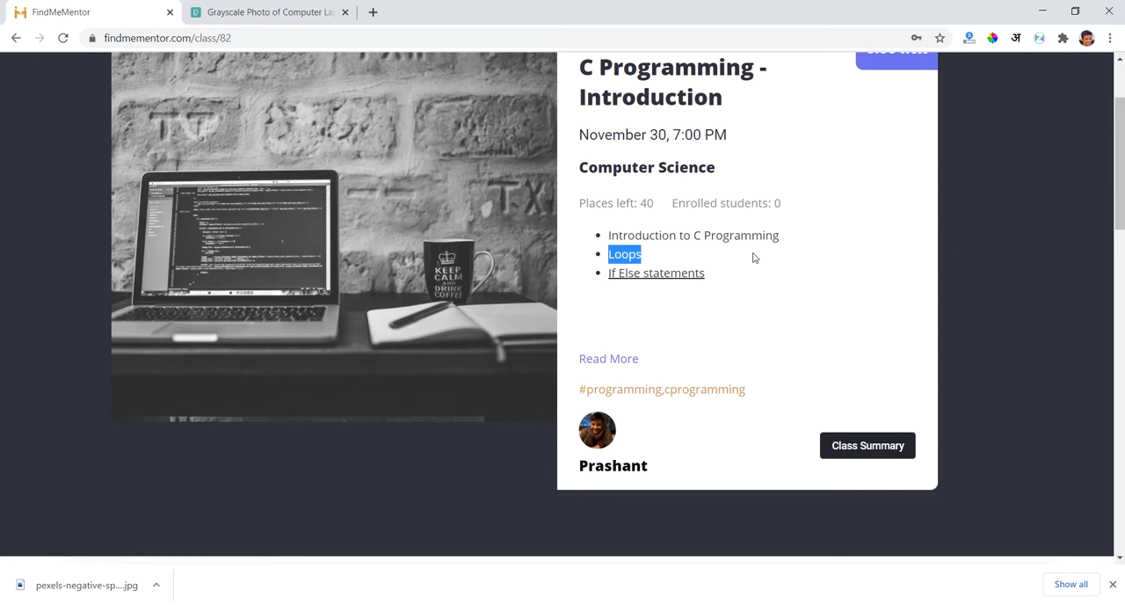
scroll(752, 257, down, 2)
triple_click(753, 257)
scroll(752, 257, up, 1)
triple_click(722, 326)
scroll(724, 323, down, 3)
click(237, 379)
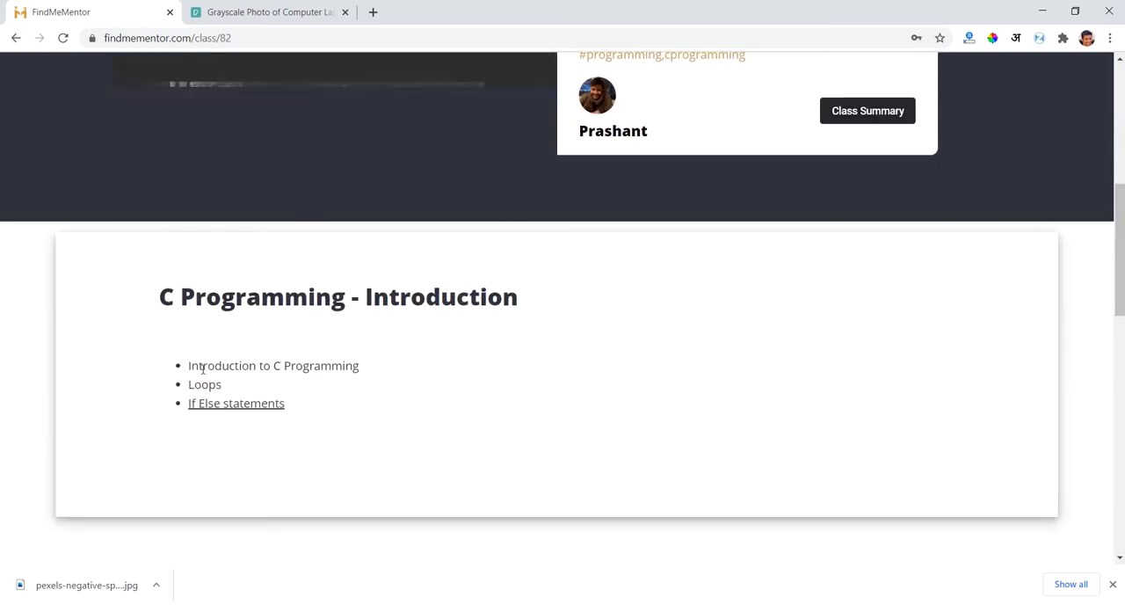
drag(195, 367, 376, 440)
scroll(376, 438, up, 5)
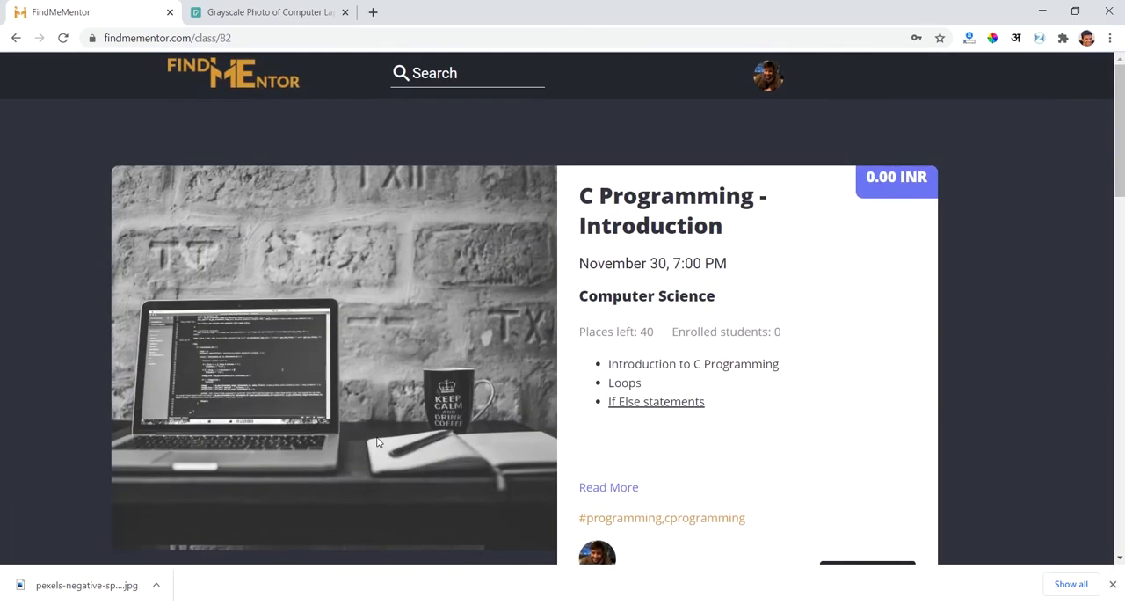
- Look over the similar live classes suggested on the C Programming - Introduction page
scroll(630, 396, down, 2)
scroll(630, 396, down, 8)
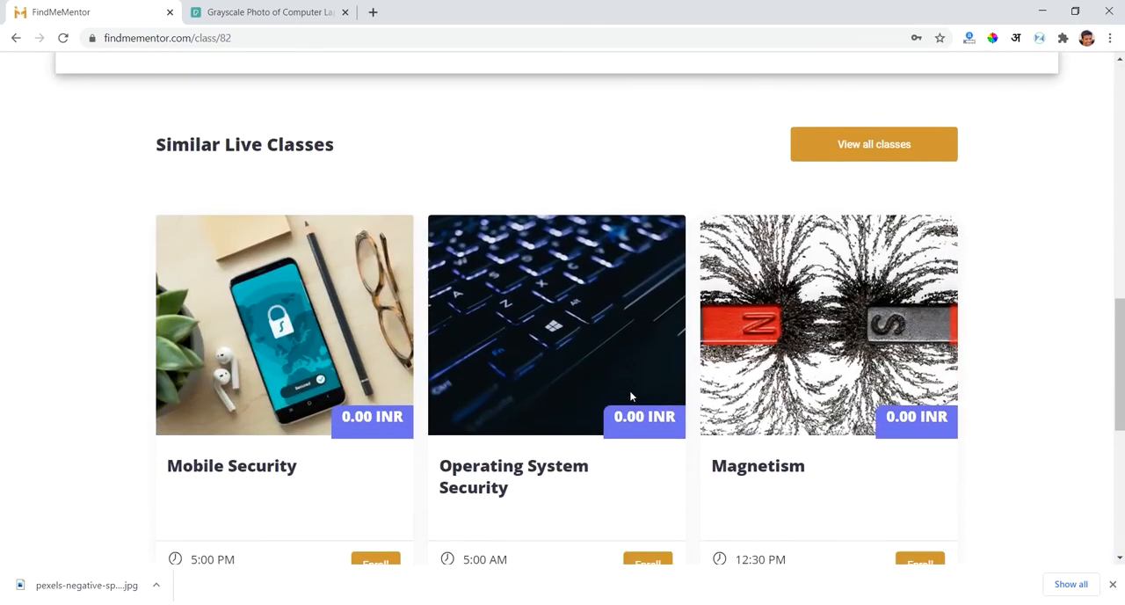
scroll(630, 396, up, 6)
scroll(630, 396, up, 4)
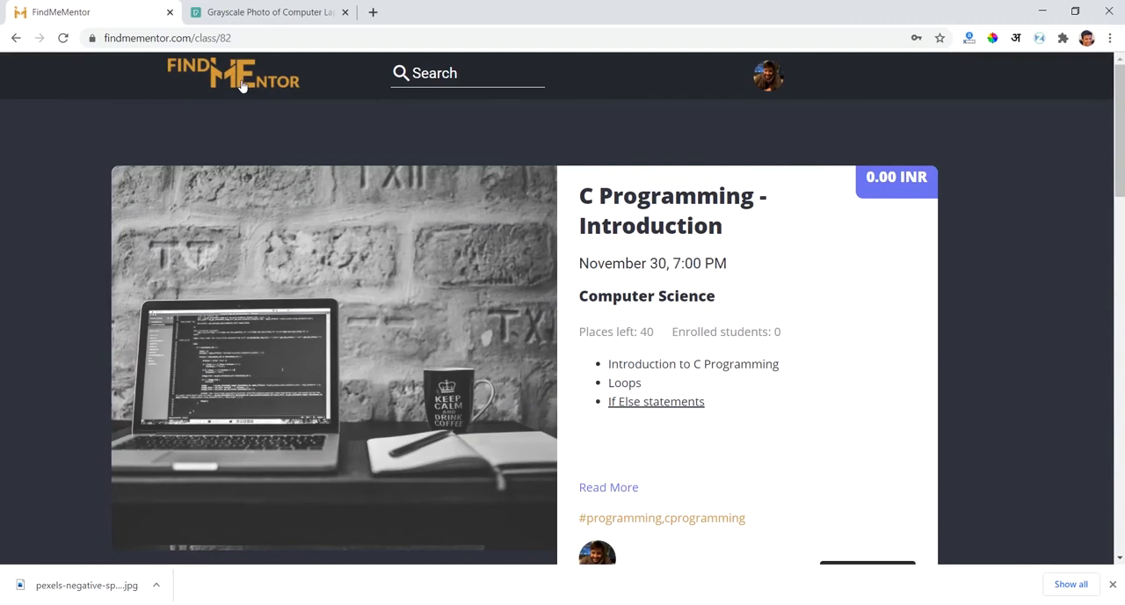
- Leave the class page and open the mentor dashboard from the profile options
click(16, 39)
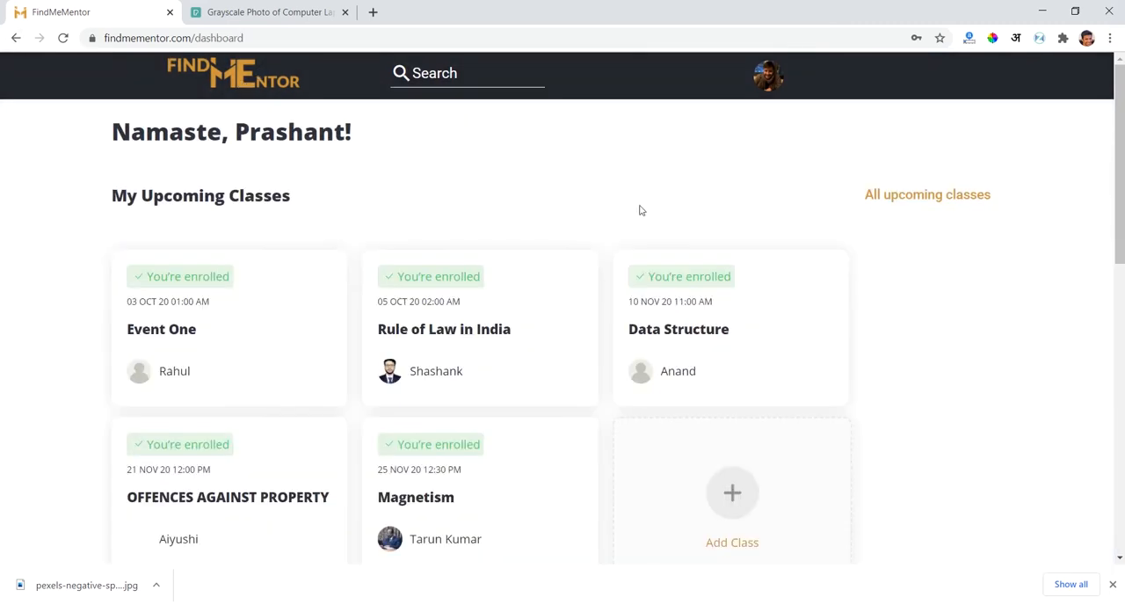
click(761, 87)
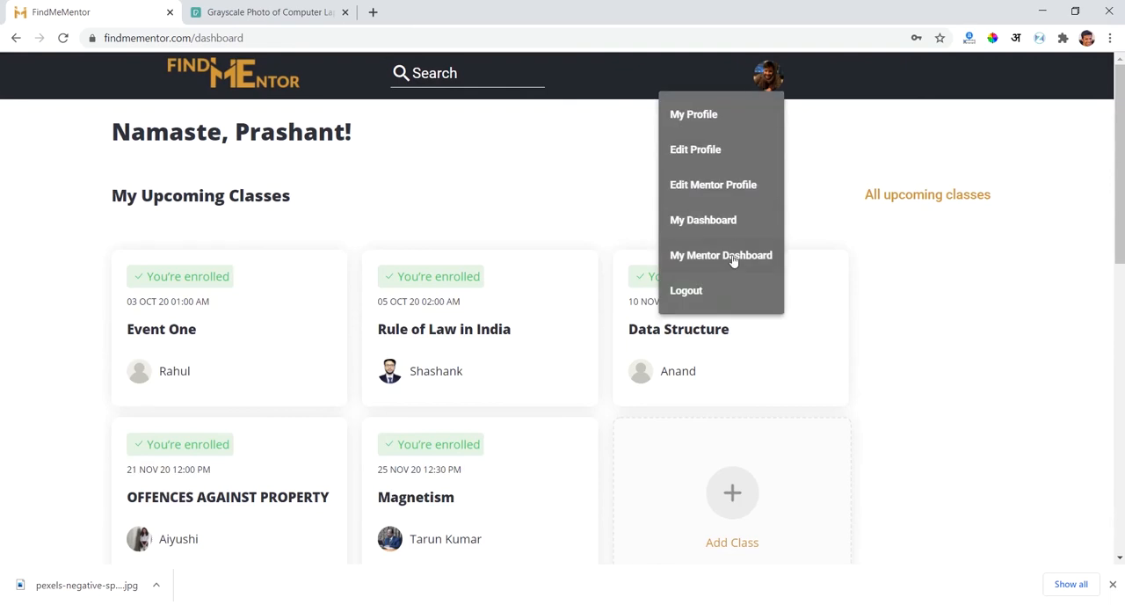
click(733, 255)
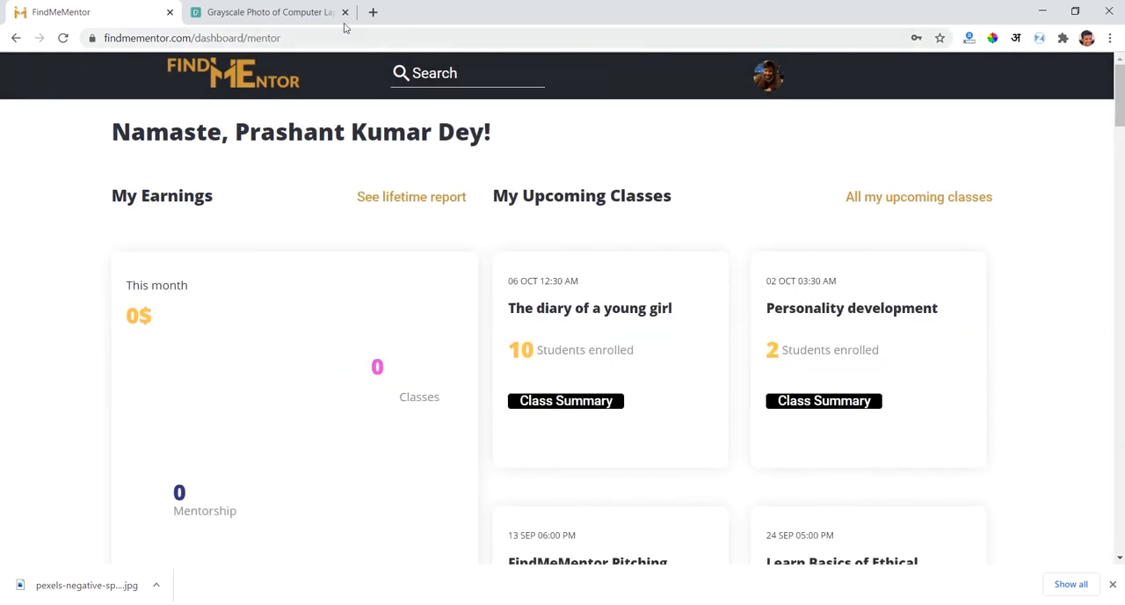
- Close the stock photo page and open the C Programming - Introduction class from the mentor's upcoming classes
click(345, 12)
scroll(58, 346, down, 6)
scroll(58, 346, down, 20)
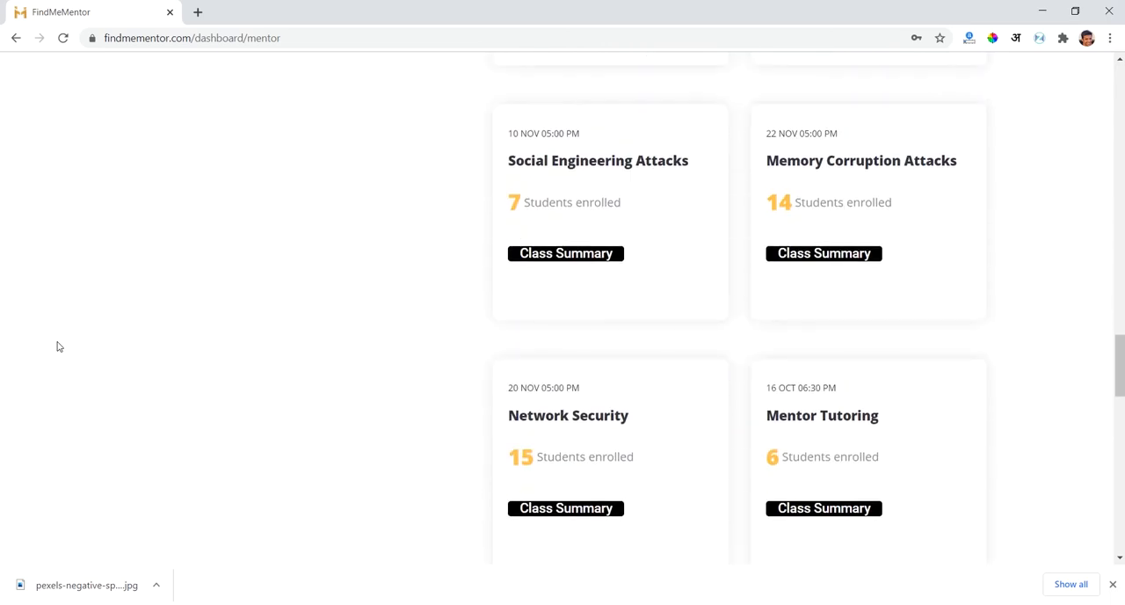
scroll(58, 346, down, 8)
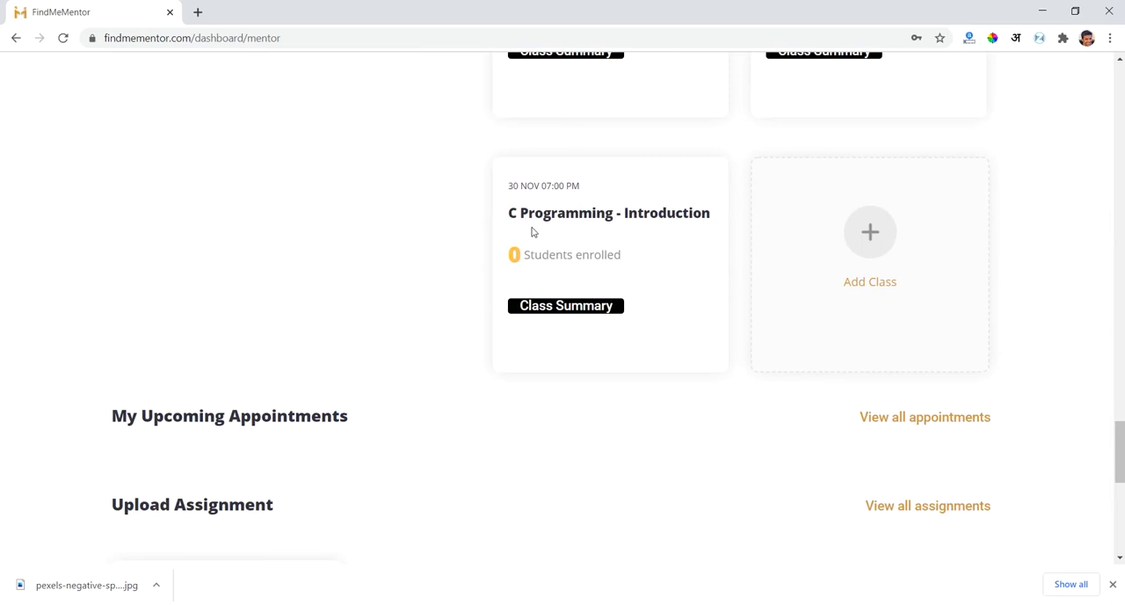
click(547, 229)
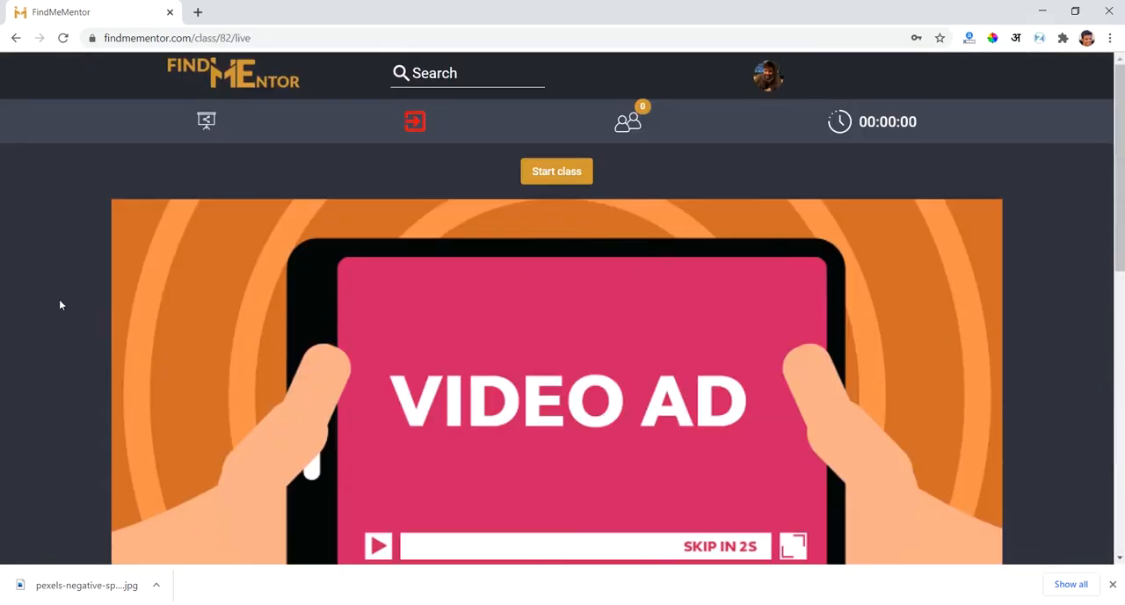
- Examine the class's pre-start page, including the Waiting users and Joined users lists, and dismiss the download bar
scroll(379, 278, down, 4)
scroll(378, 279, down, 2)
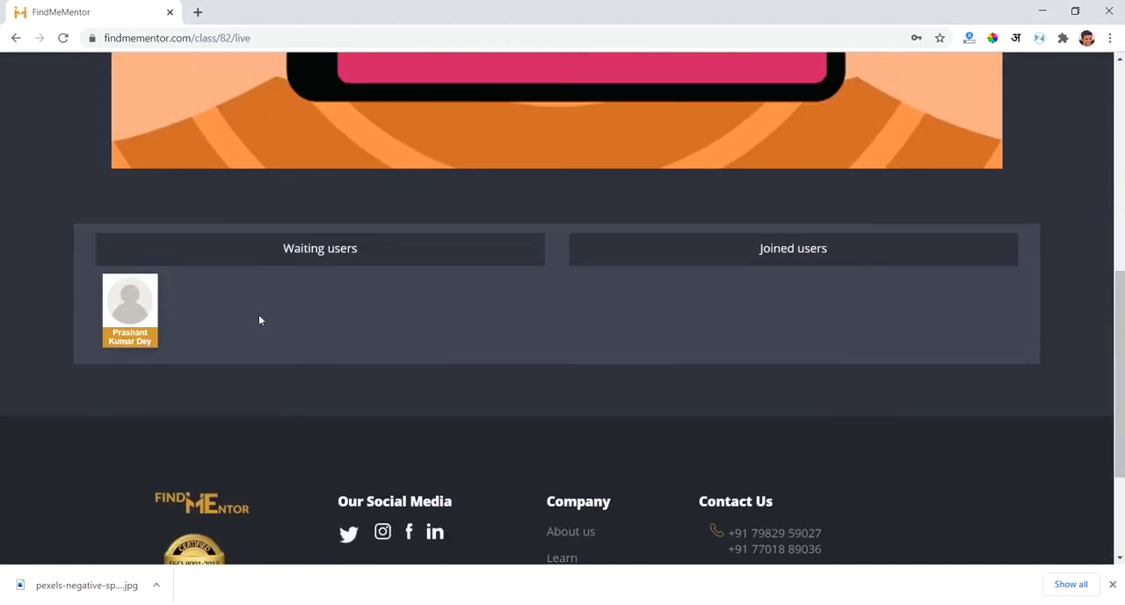
scroll(173, 303, up, 1)
scroll(173, 303, down, 4)
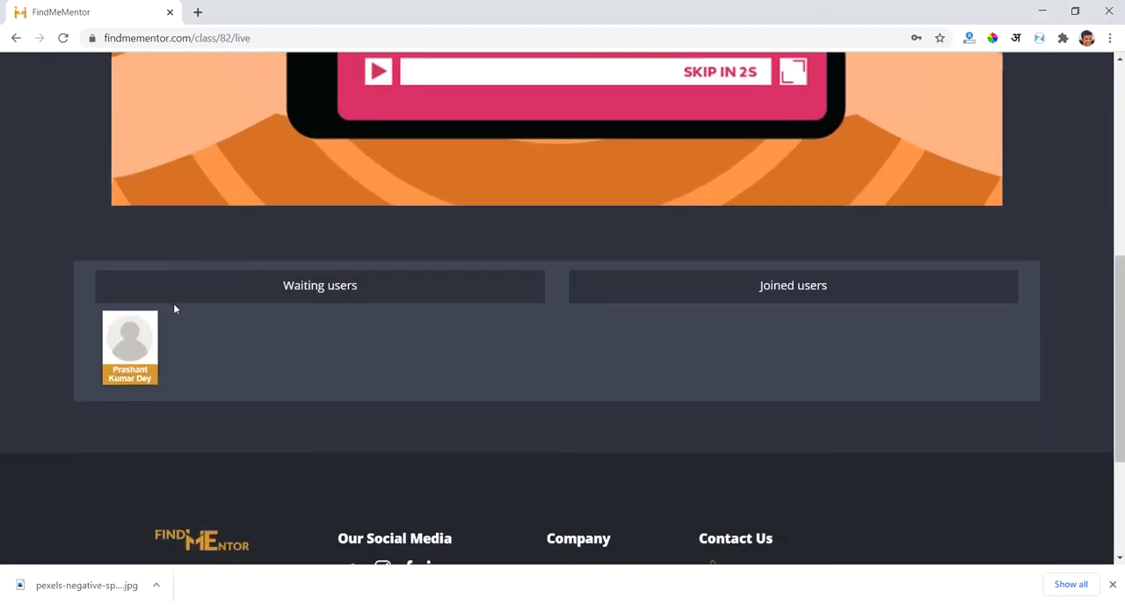
scroll(173, 304, up, 8)
scroll(612, 305, down, 8)
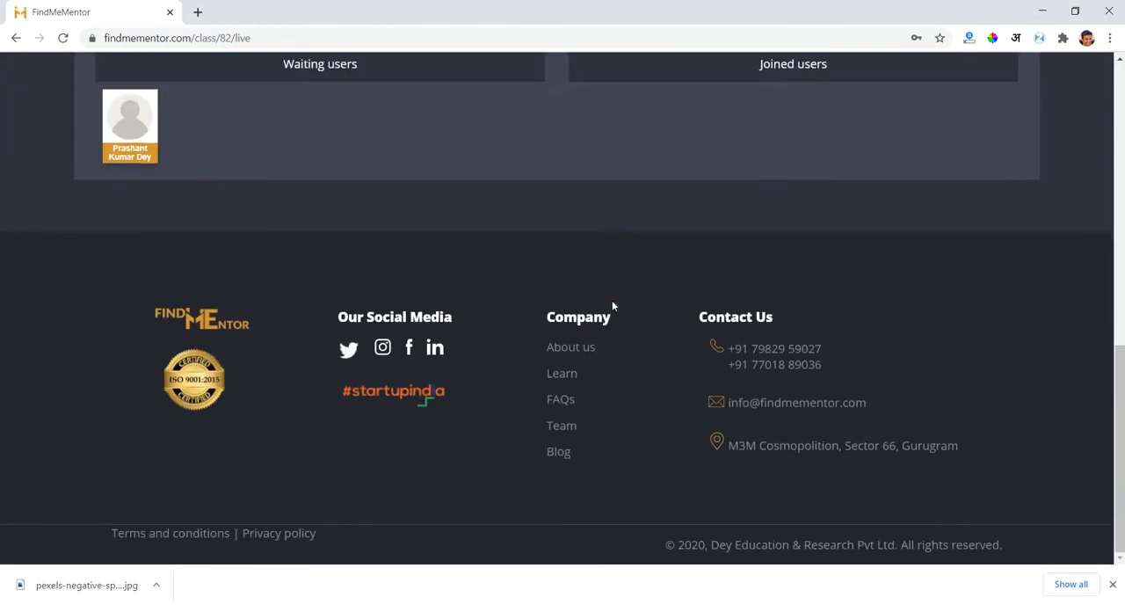
scroll(613, 305, up, 8)
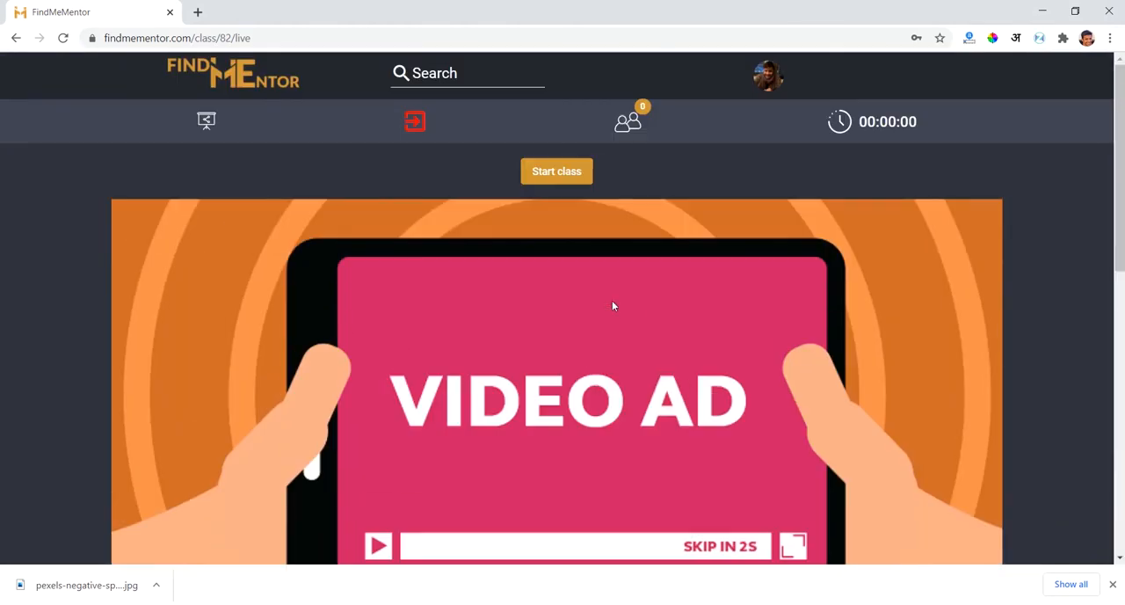
click(1111, 582)
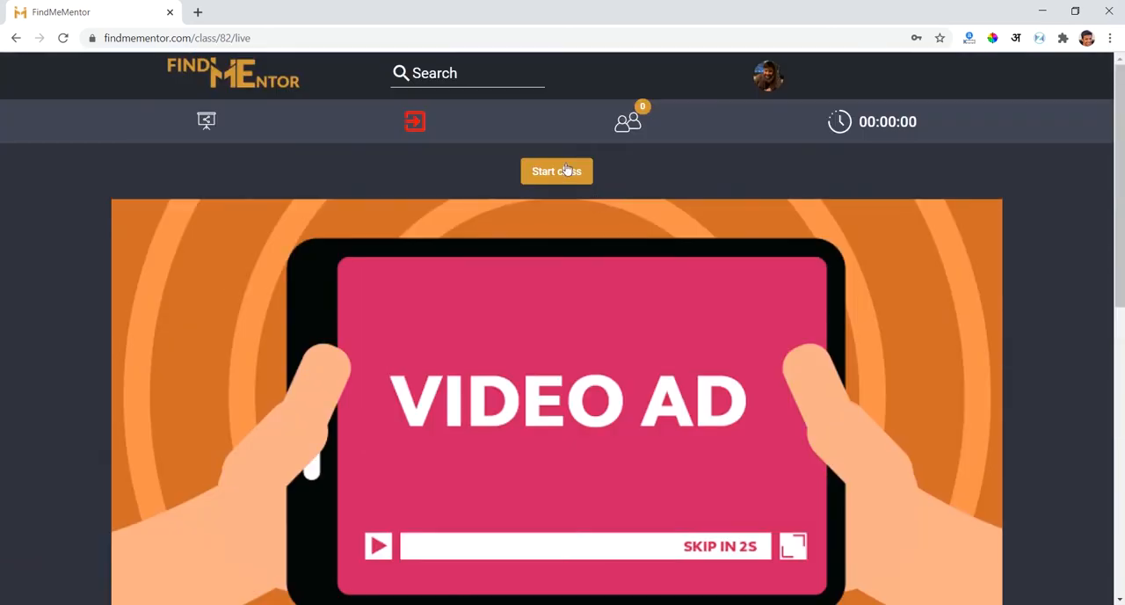
scroll(567, 169, down, 7)
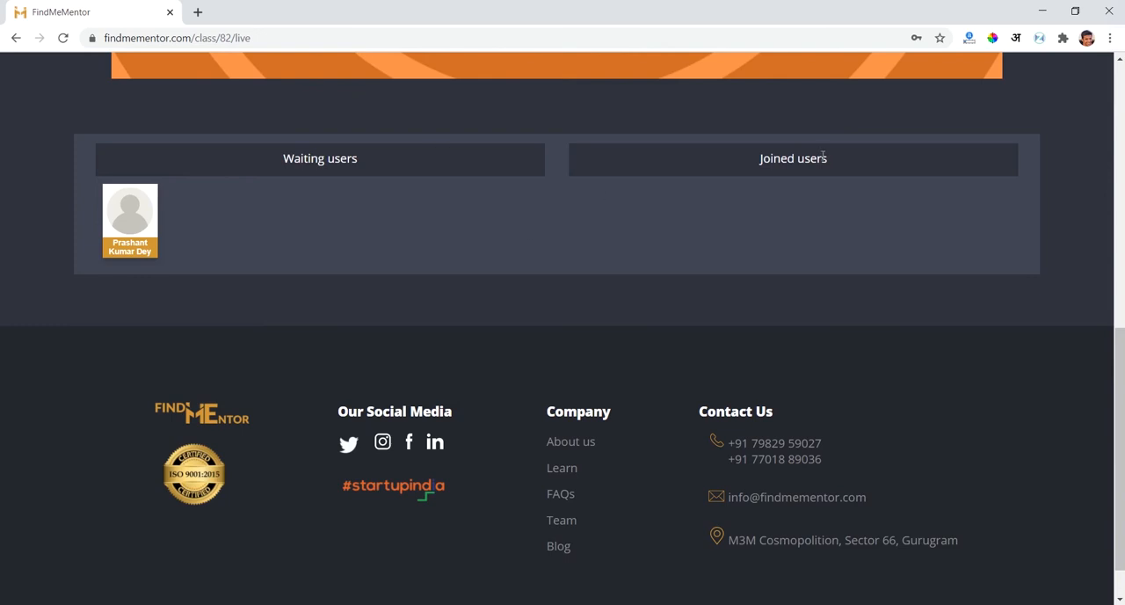
drag(748, 167, 843, 167)
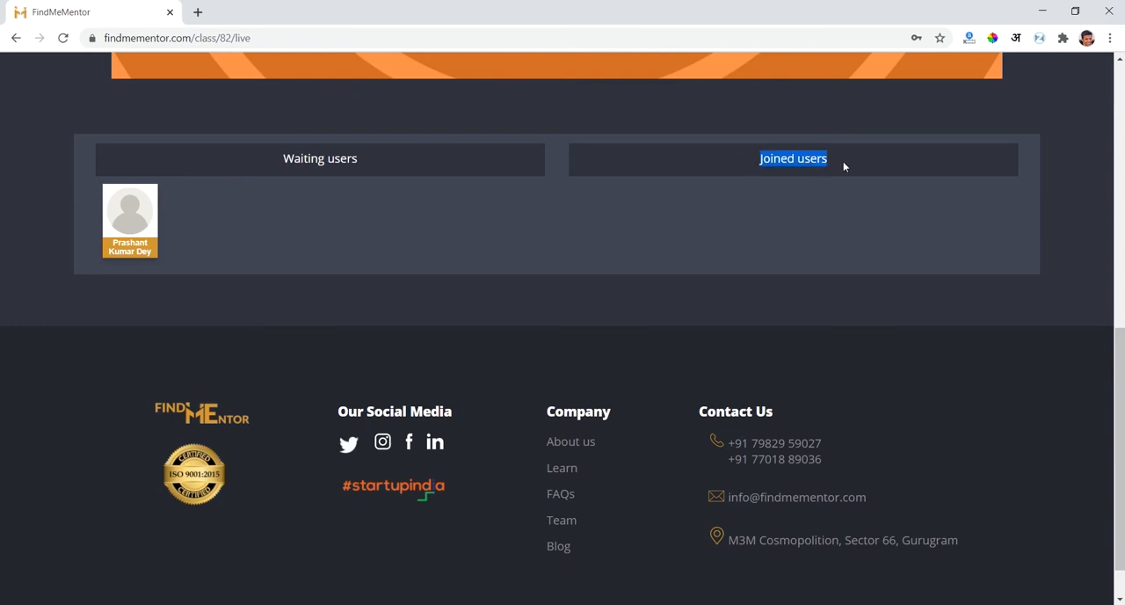
click(796, 244)
scroll(796, 244, up, 7)
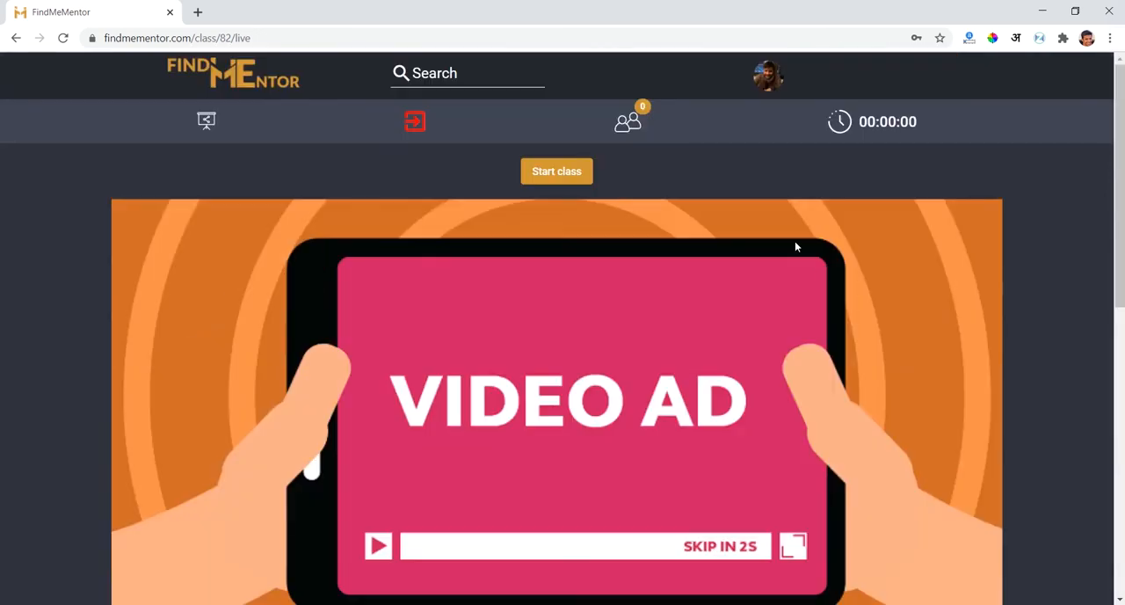
- Start the C Programming - Introduction class and look over the live room
click(552, 171)
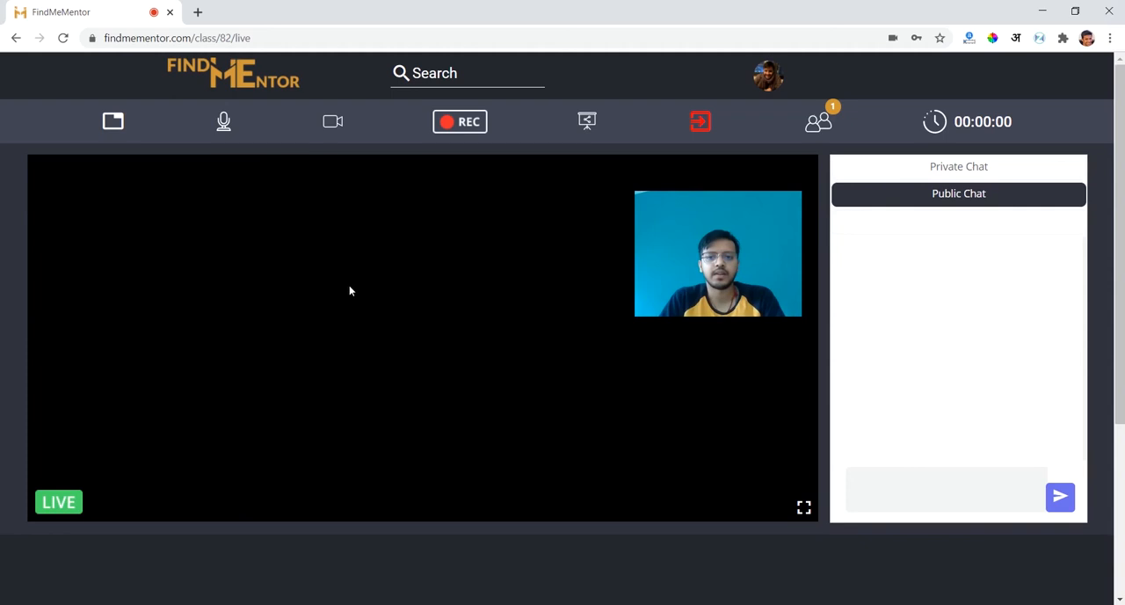
scroll(949, 321, down, 3)
scroll(949, 324, up, 2)
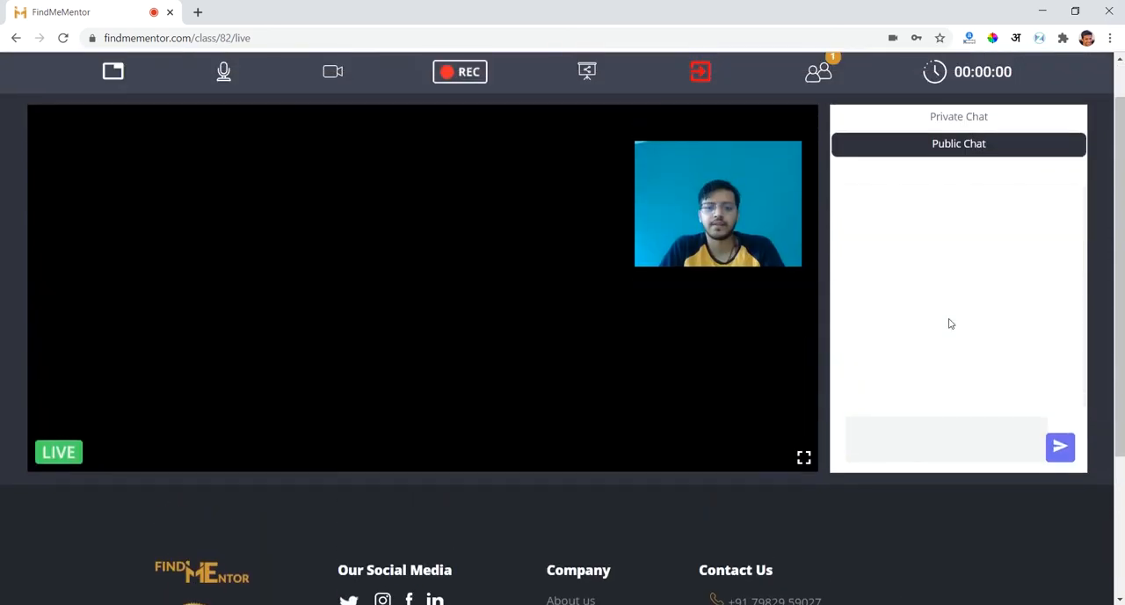
scroll(891, 216, up, 1)
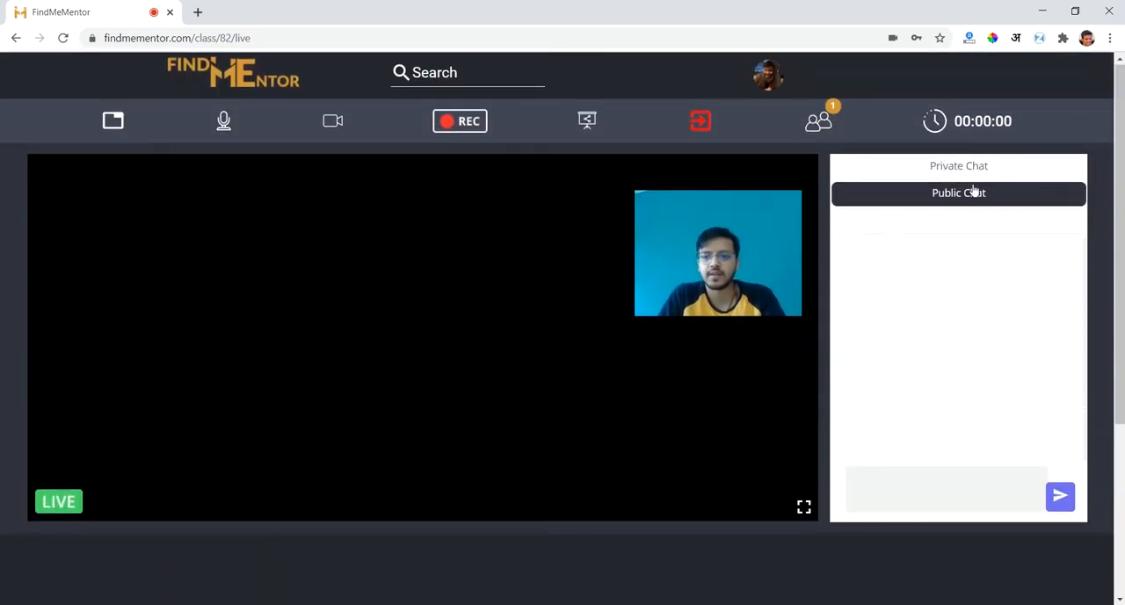
- View the private chat, return to the public chat and activate its message box
click(976, 175)
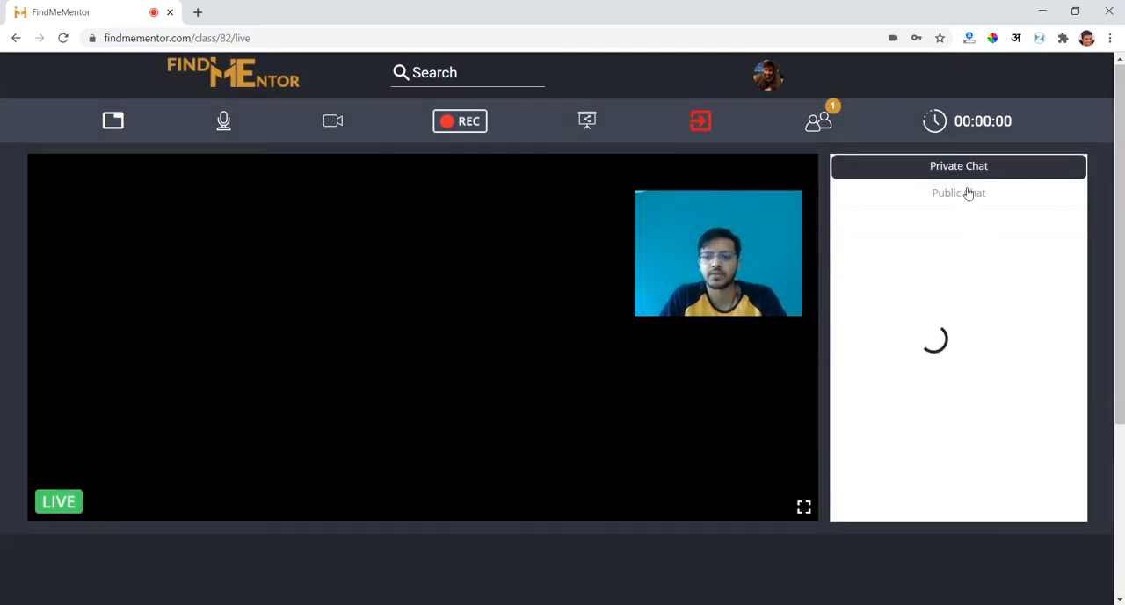
click(969, 193)
click(917, 501)
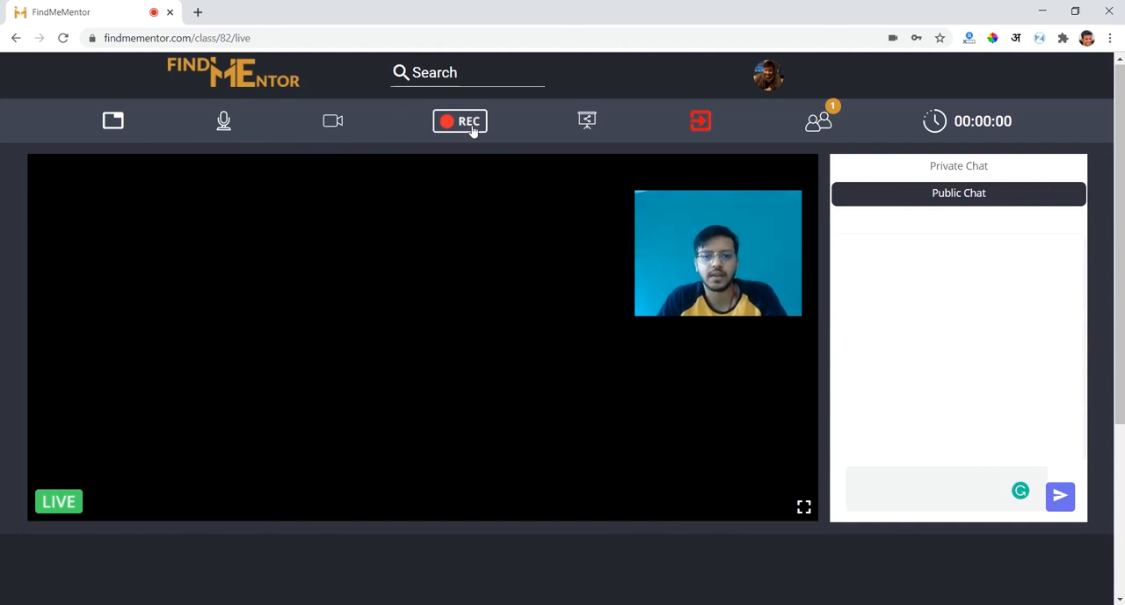
- Review the available screen-sharing sources, share the entire screen with the class, and move the webcam preview over the chat area
click(587, 123)
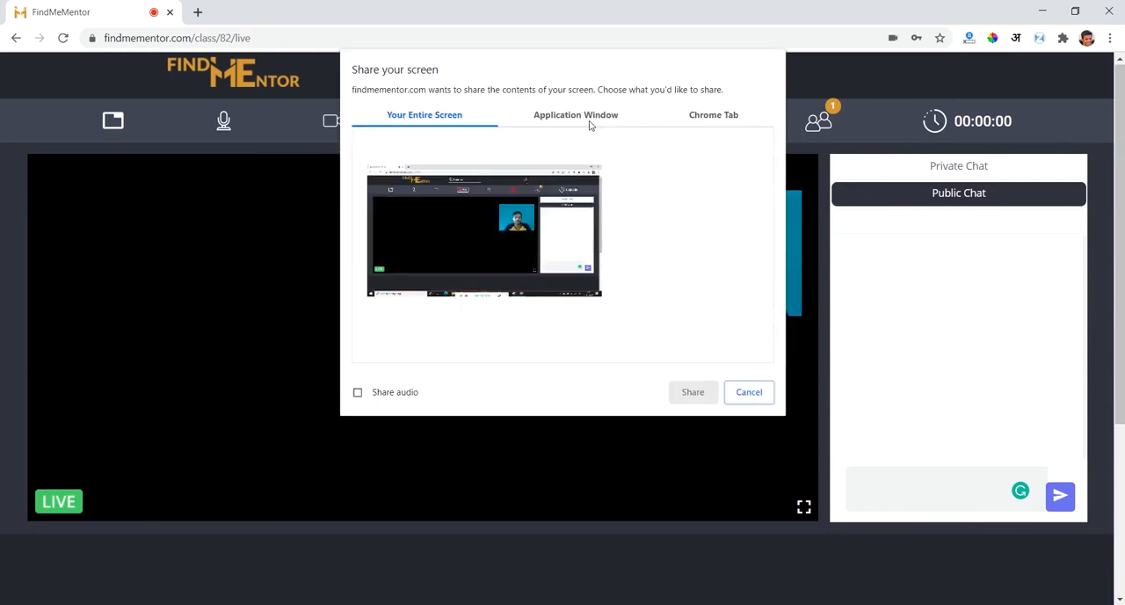
click(577, 123)
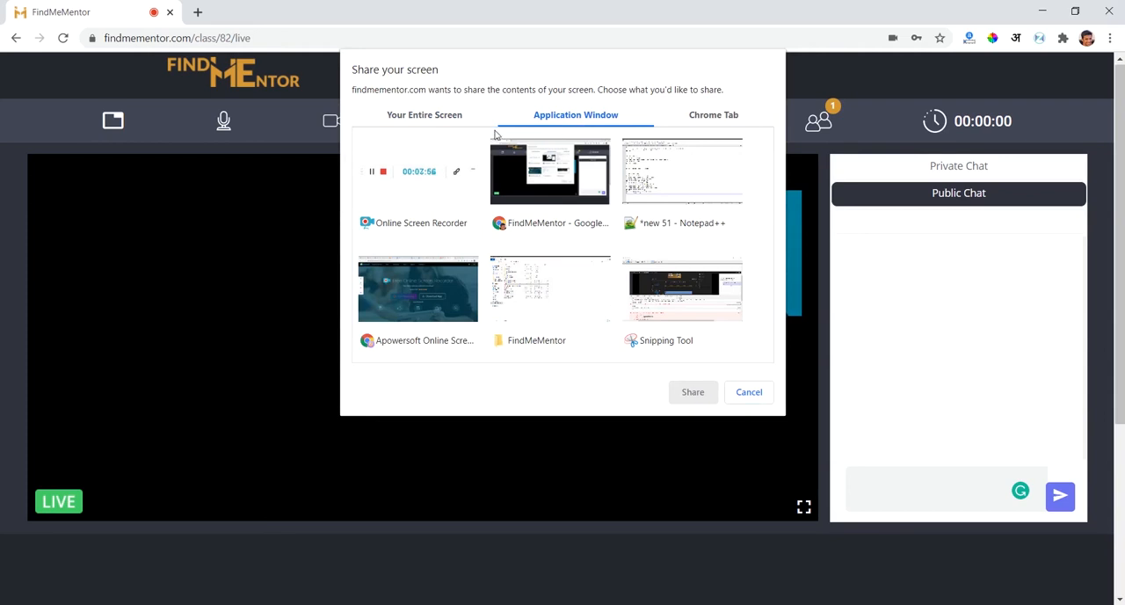
click(452, 114)
click(578, 117)
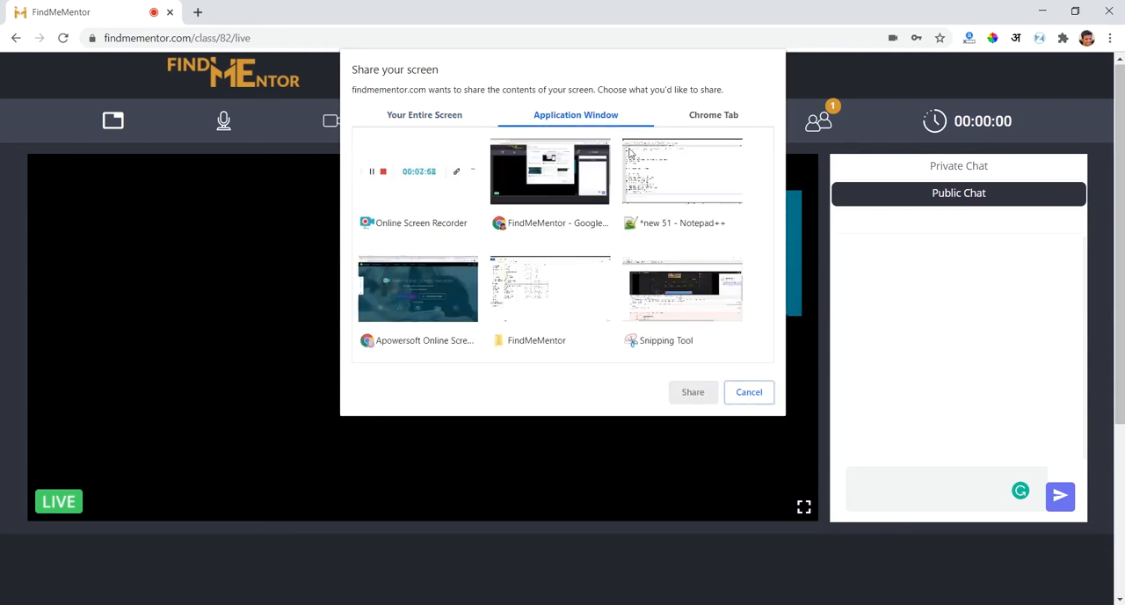
click(723, 119)
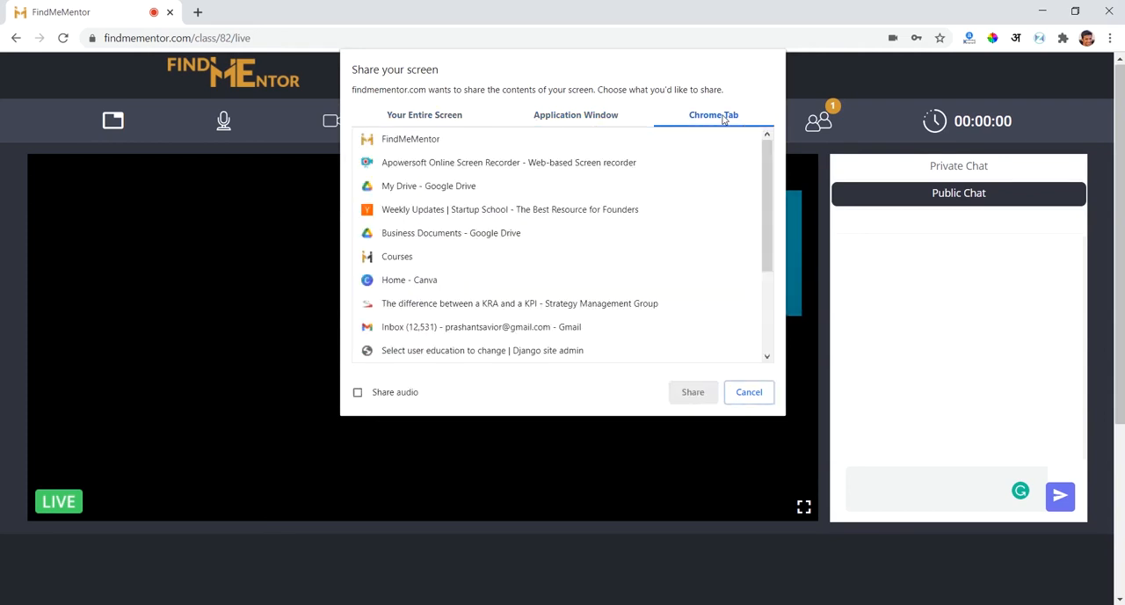
click(607, 117)
click(466, 119)
click(490, 231)
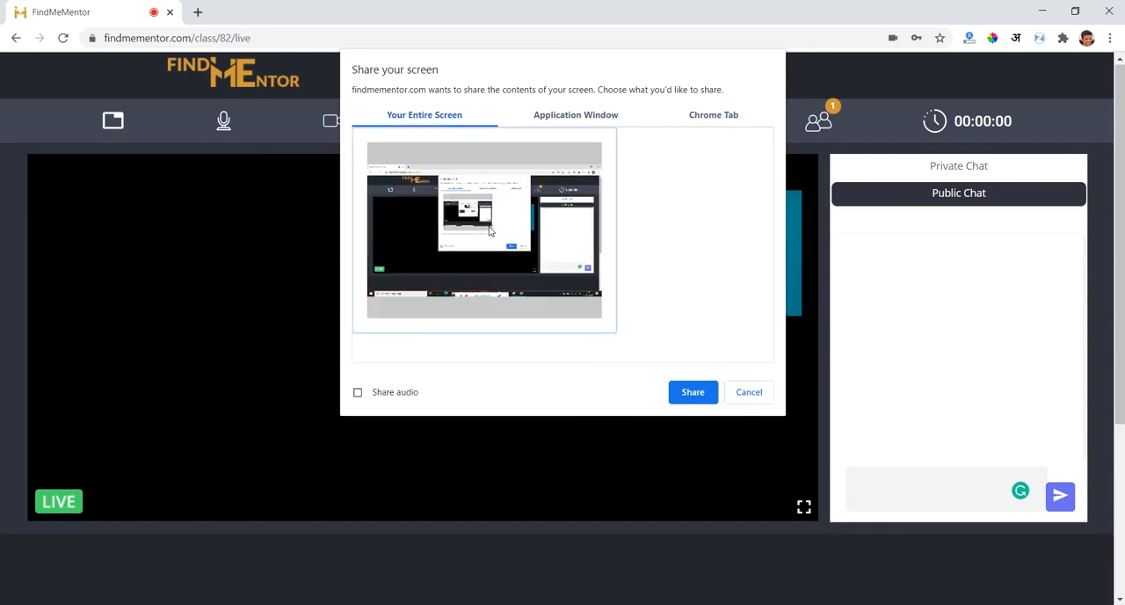
click(691, 392)
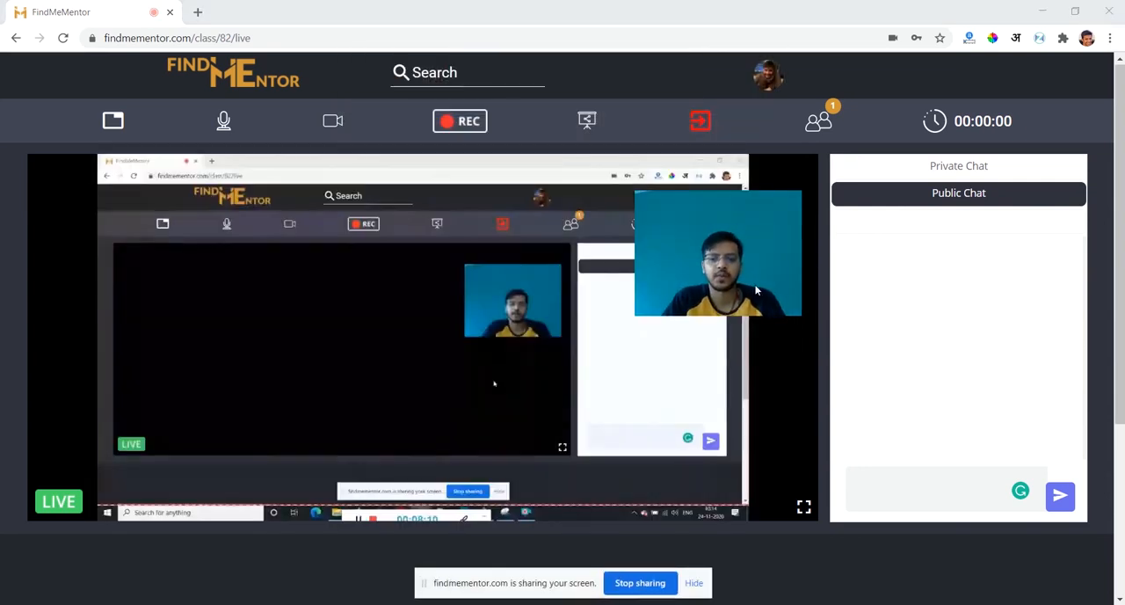
drag(735, 262, 988, 323)
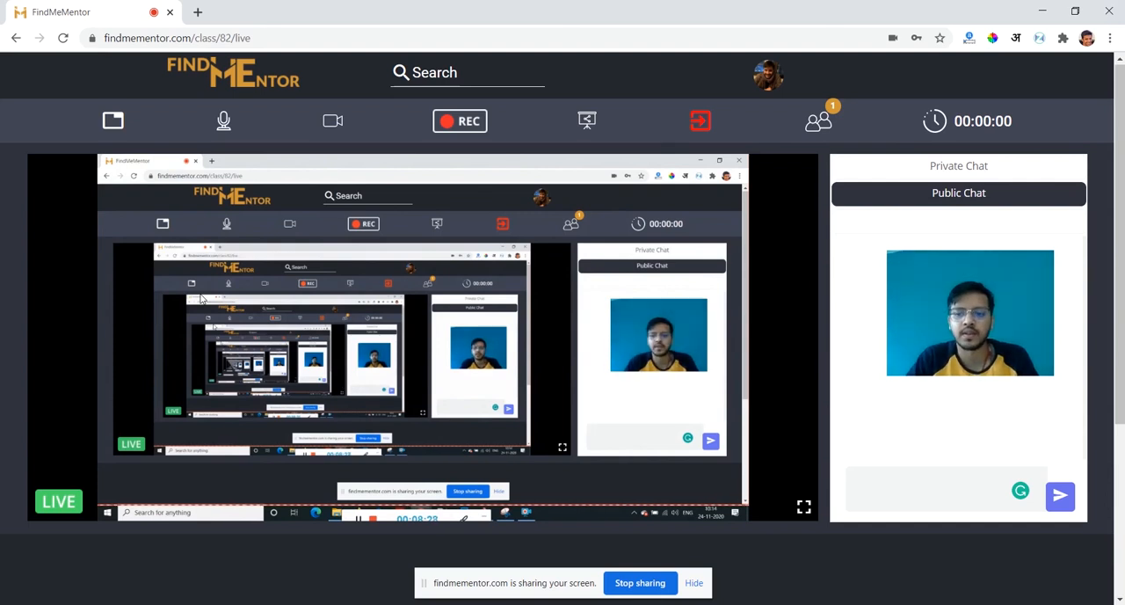
- Open the live class whiteboard and handwrite "Hi" on it
click(113, 129)
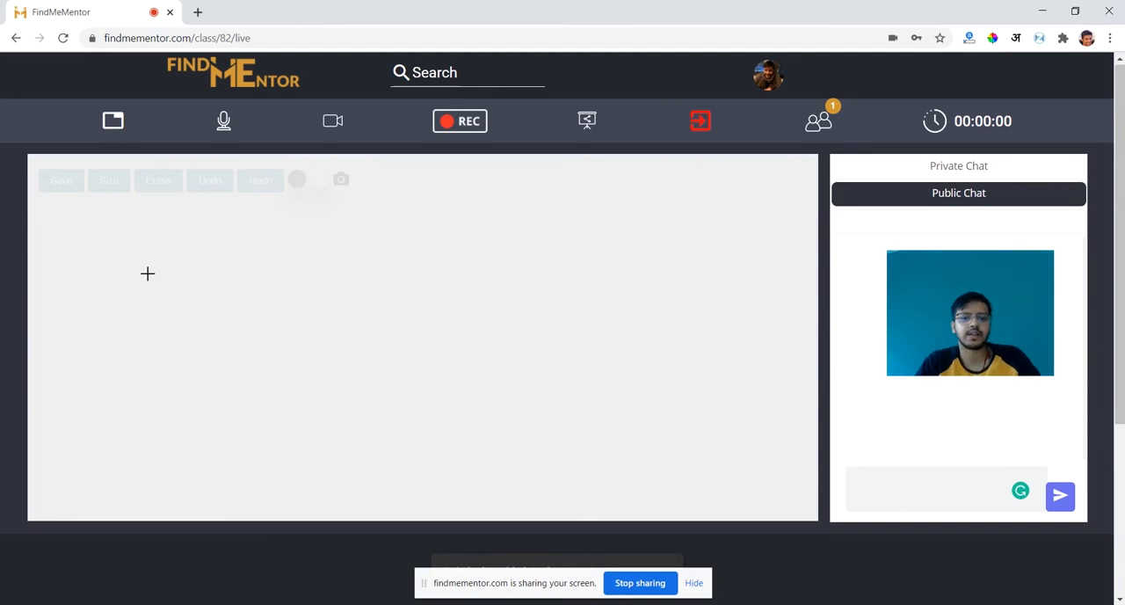
mouse_move(147, 273)
mouse_down()
mouse_move(154, 354)
mouse_move(195, 298)
mouse_up()
mouse_move(185, 247)
mouse_down()
mouse_move(216, 319)
mouse_move(233, 308)
mouse_up()
click(211, 269)
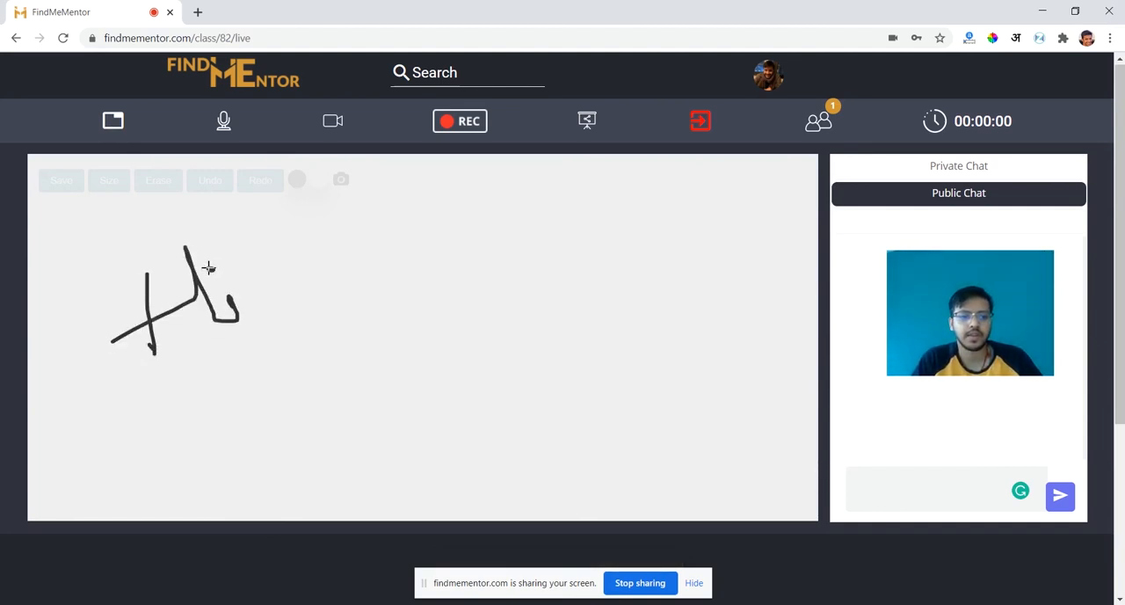
- Erase the whiteboard drawing and try the pen size control
click(154, 183)
click(117, 184)
click(111, 182)
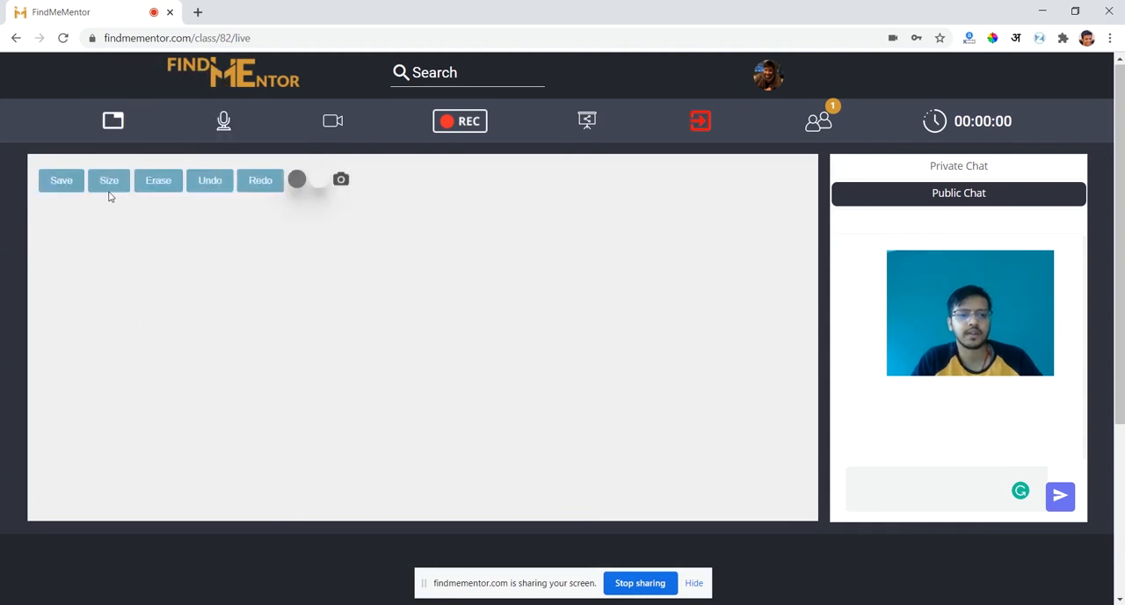
- Handwrite a larger "Hi" on the whiteboard and save the board as an image, dismissing the download bar
mouse_move(153, 294)
mouse_down()
mouse_move(211, 472)
mouse_move(178, 438)
mouse_move(183, 398)
mouse_move(249, 414)
mouse_move(267, 394)
mouse_up()
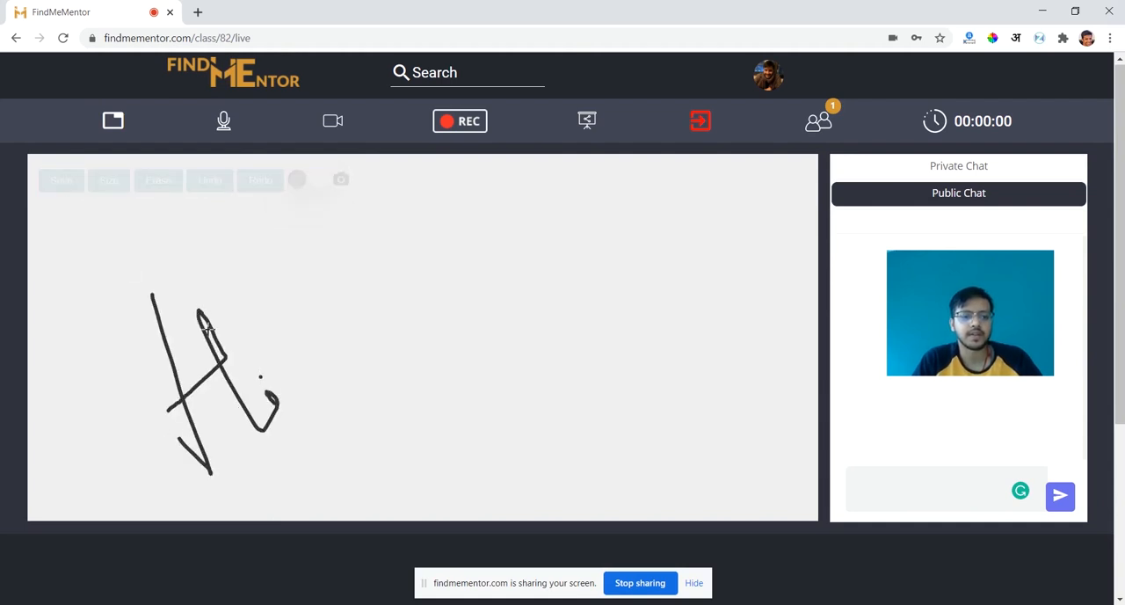
click(69, 181)
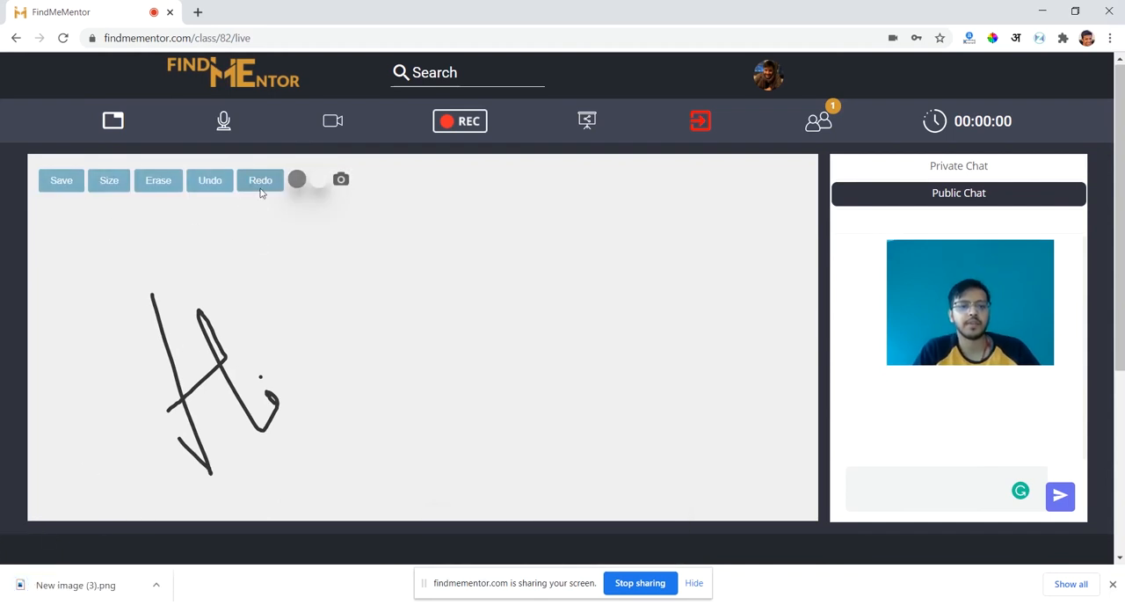
click(1113, 584)
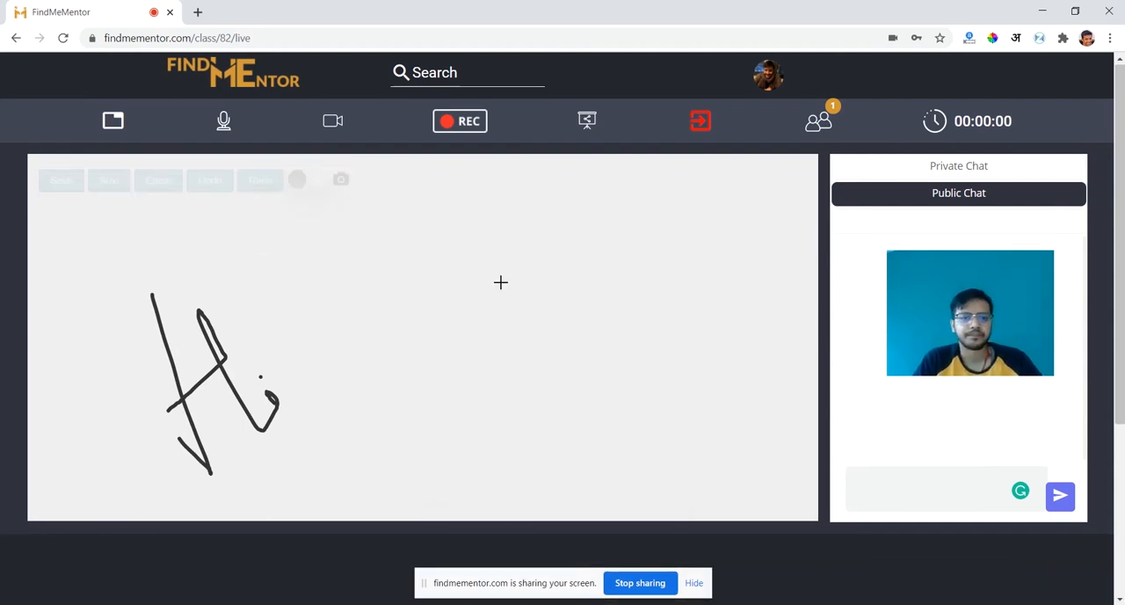
- Erase the whiteboard and handwrite a small "Hi" with a blue pen colour, RGB 66, 115, 194
click(160, 181)
click(297, 181)
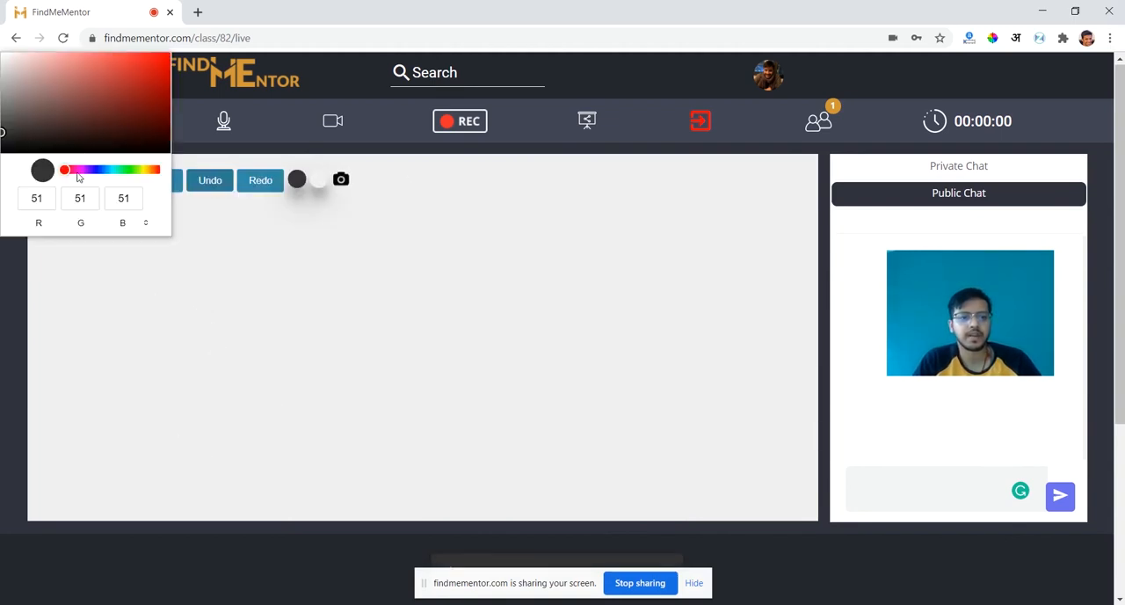
drag(92, 179, 104, 174)
drag(2, 138, 110, 78)
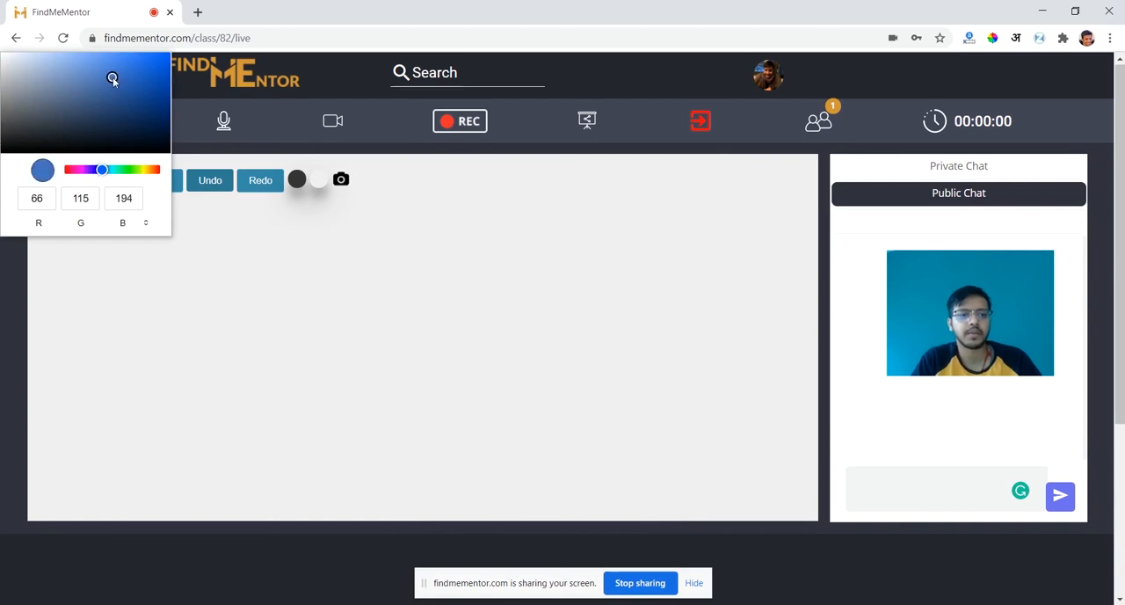
click(382, 300)
mouse_move(156, 272)
mouse_down()
mouse_move(159, 283)
mouse_move(173, 272)
mouse_up()
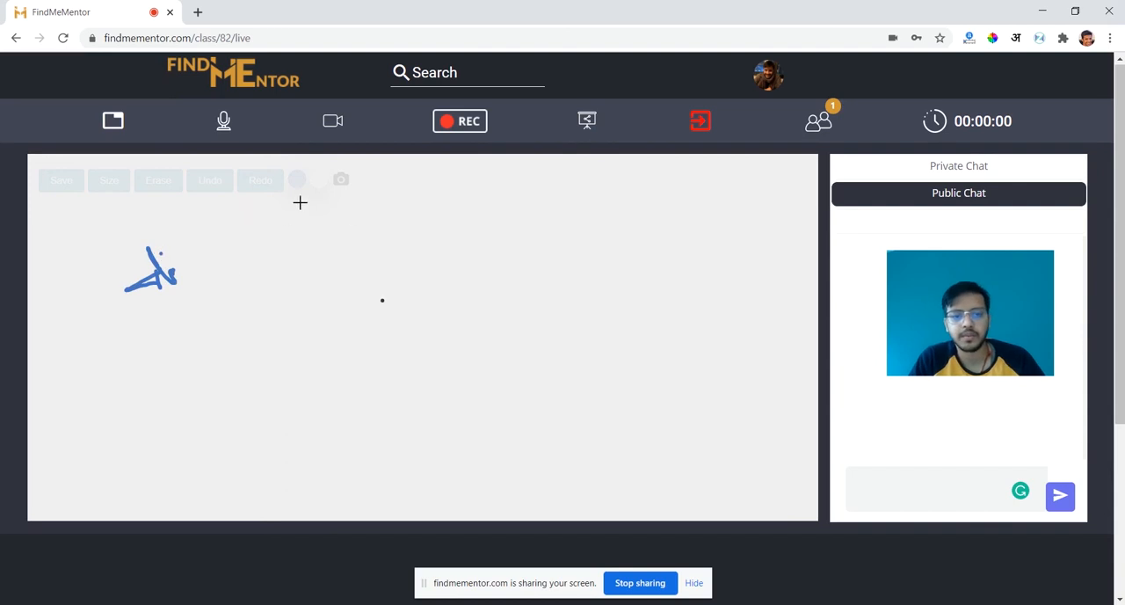
- Load the saved whiteboard image New image (3).png onto the board and draw a blue outline around the handwritten "Hi"
click(341, 180)
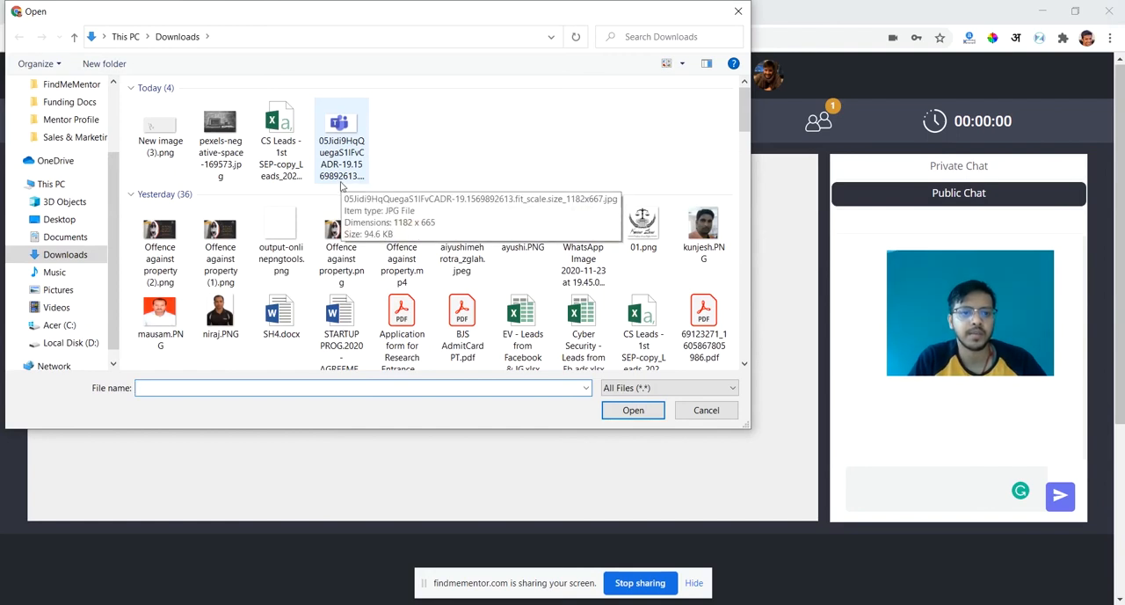
double_click(175, 145)
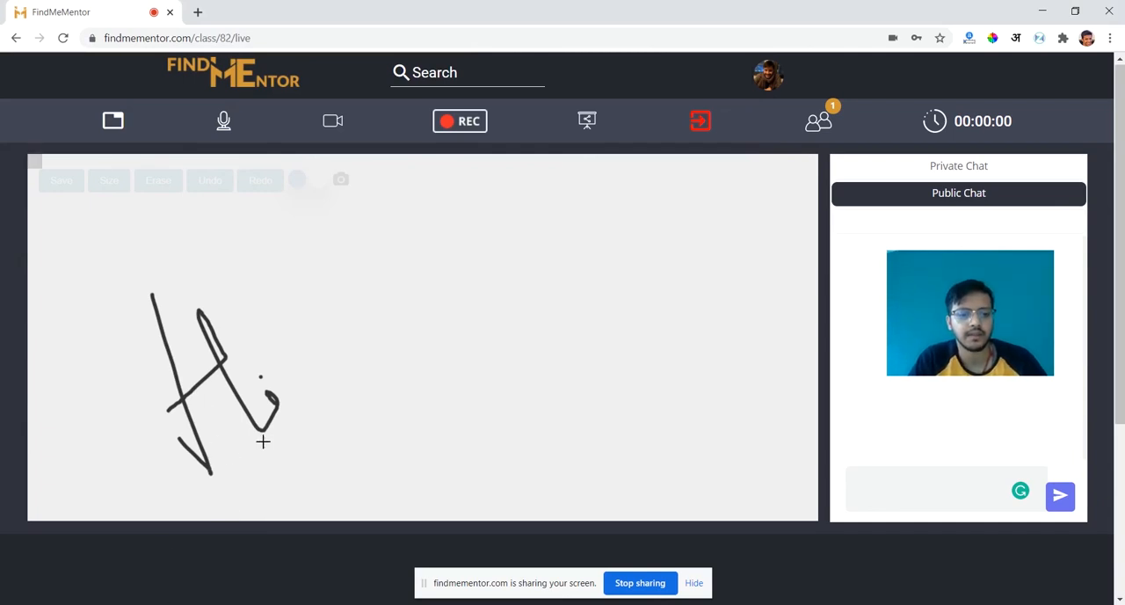
mouse_move(133, 287)
mouse_down()
mouse_move(188, 434)
mouse_move(188, 283)
mouse_move(189, 304)
mouse_up()
click(375, 295)
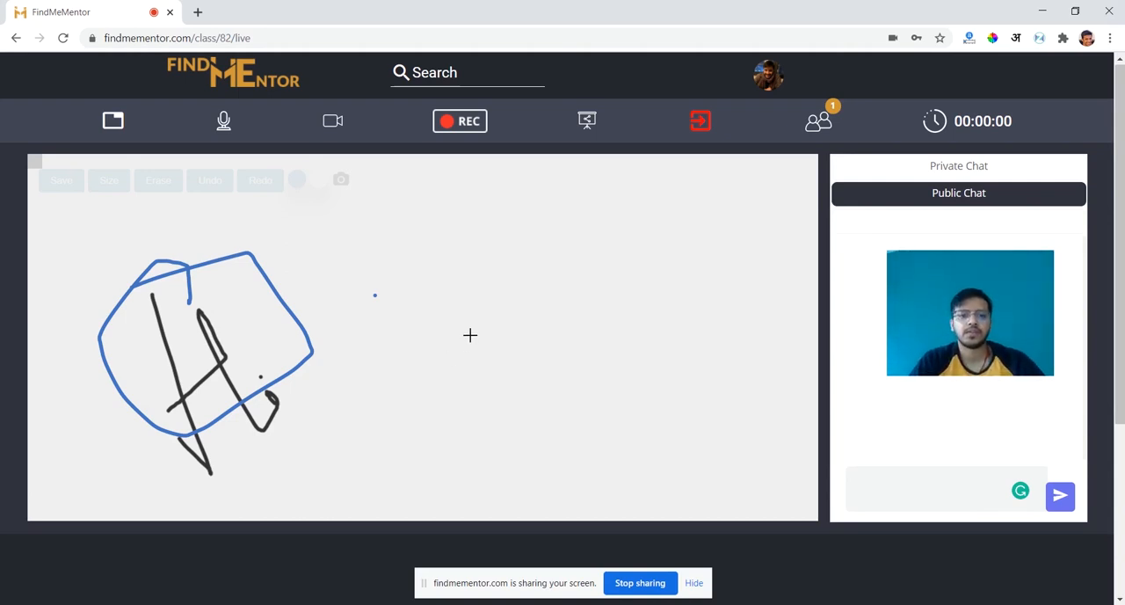
- Mute the student in the live class participants list and unmute them
click(831, 122)
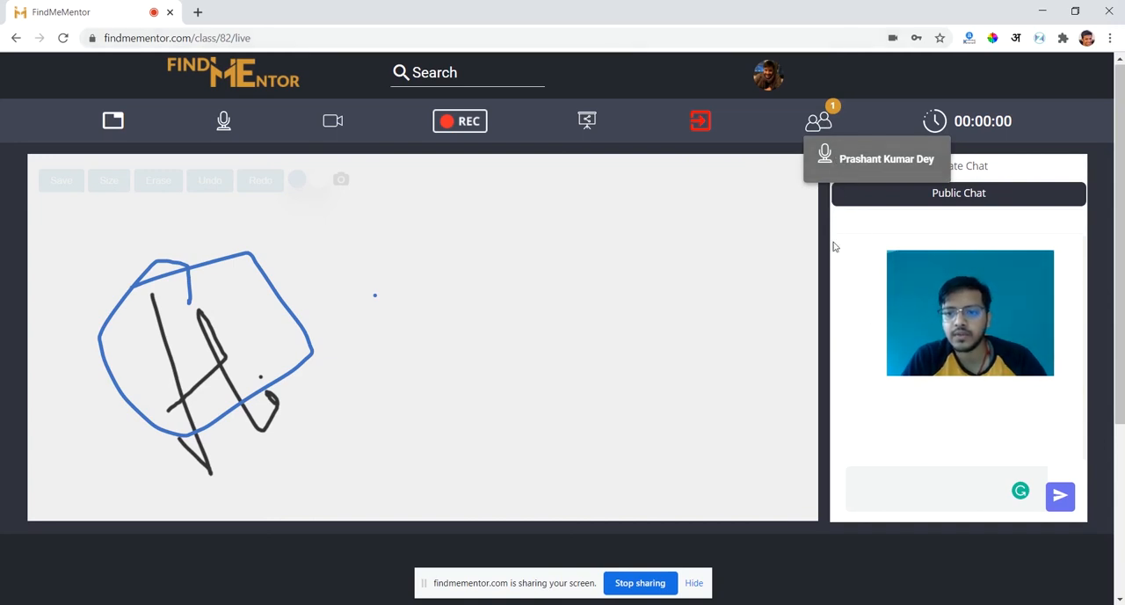
click(826, 156)
click(820, 132)
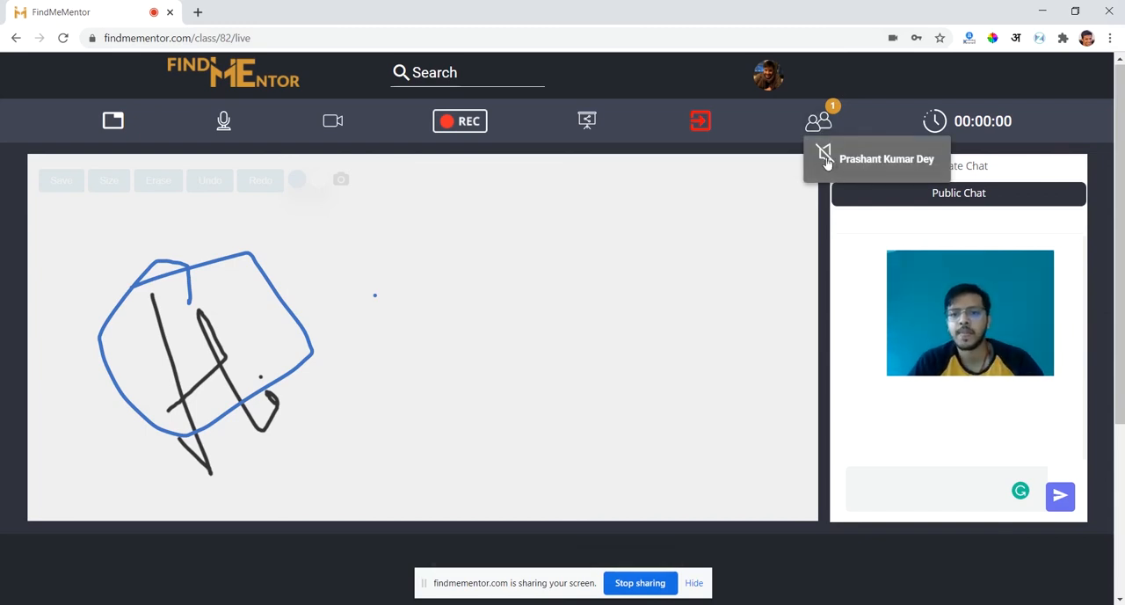
click(827, 162)
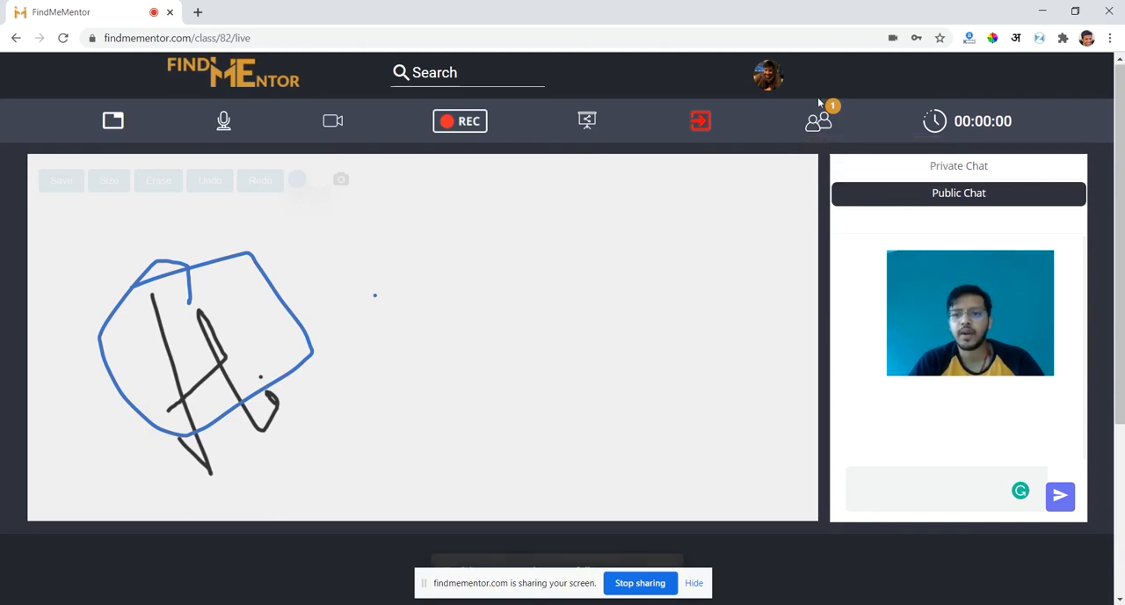
- Repeat muting and unmuting the student in the participants list, and close the list
click(821, 130)
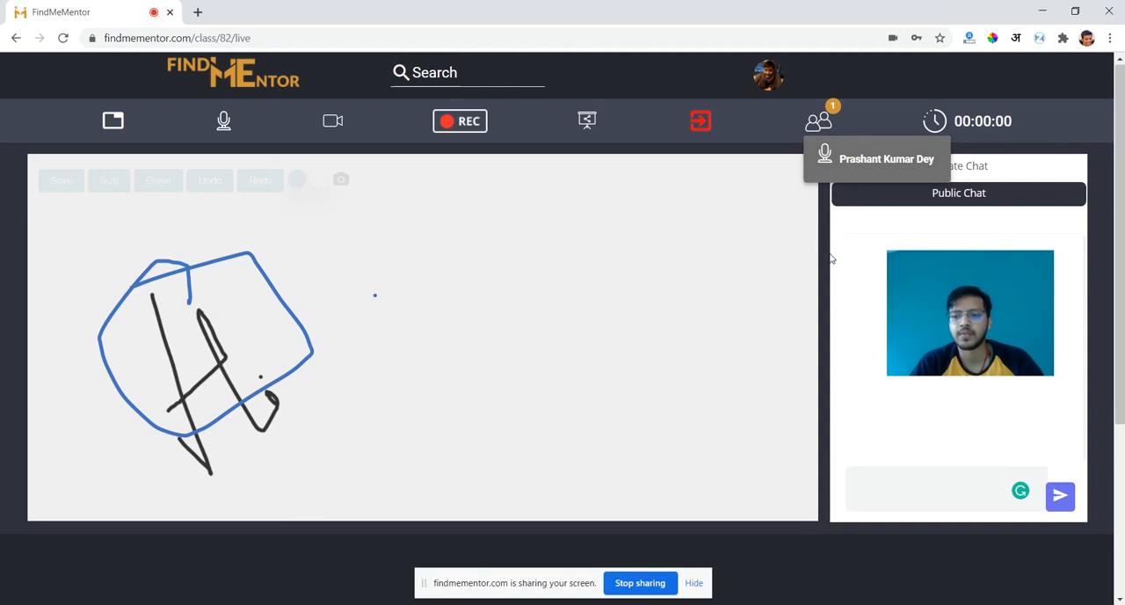
click(824, 123)
click(824, 124)
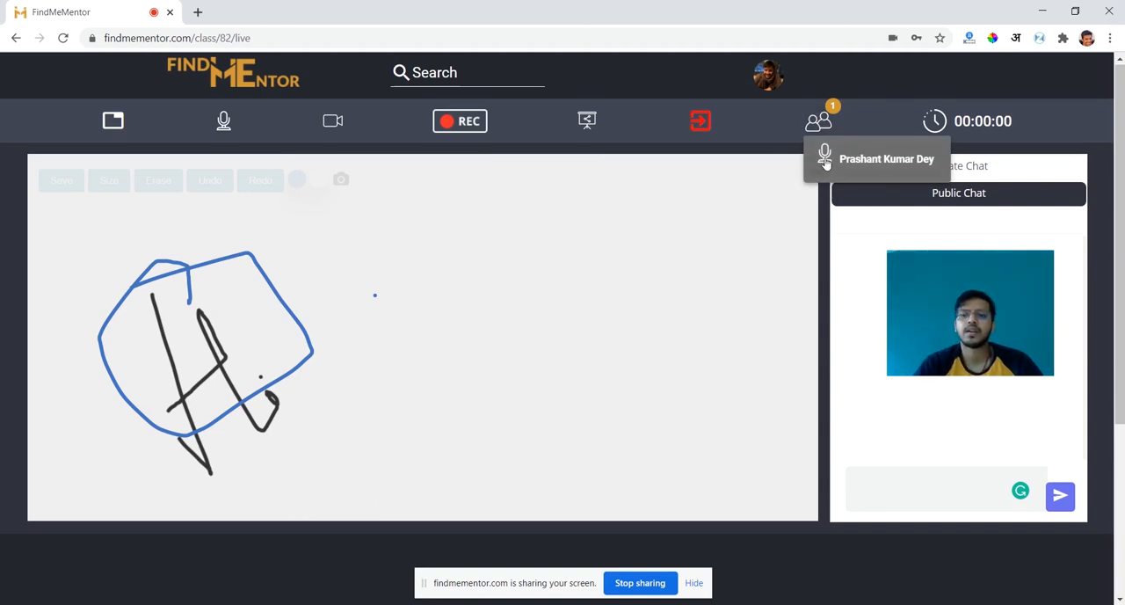
click(825, 158)
click(819, 122)
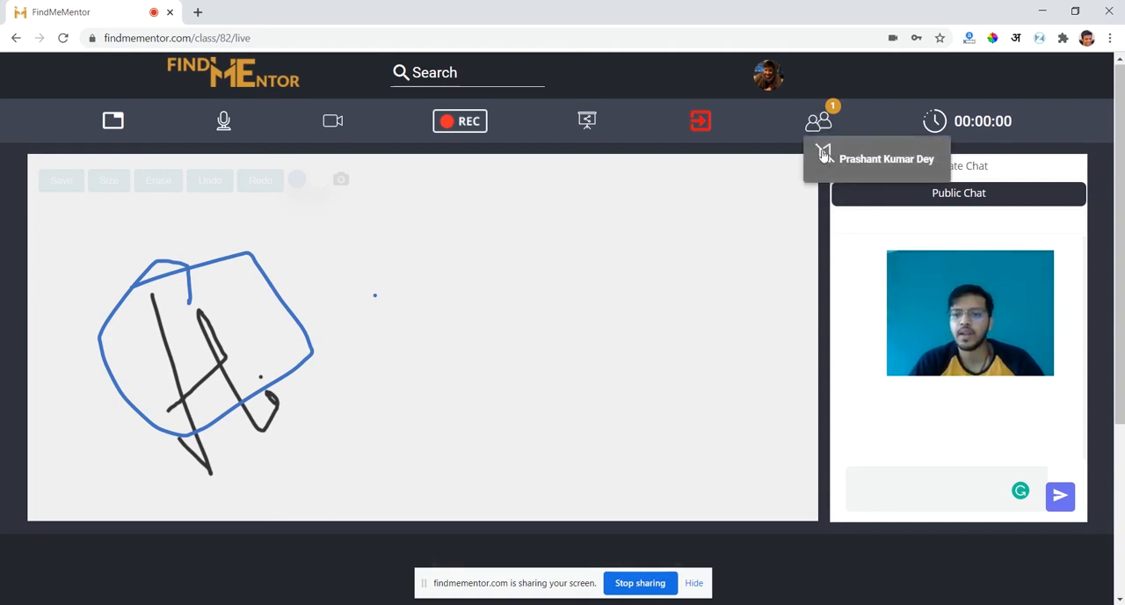
click(824, 156)
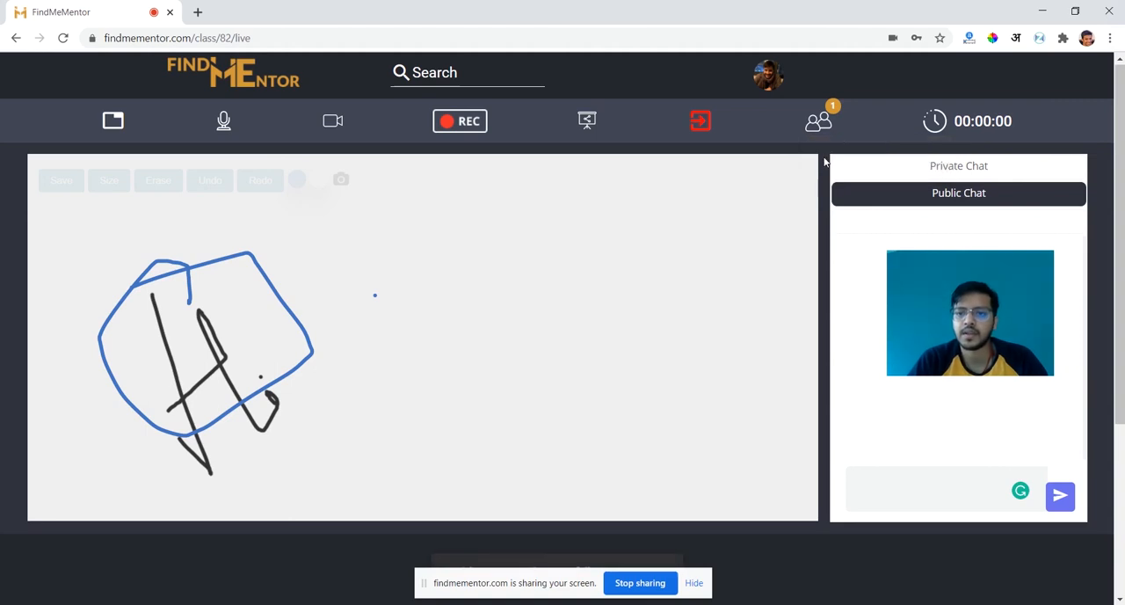
click(810, 128)
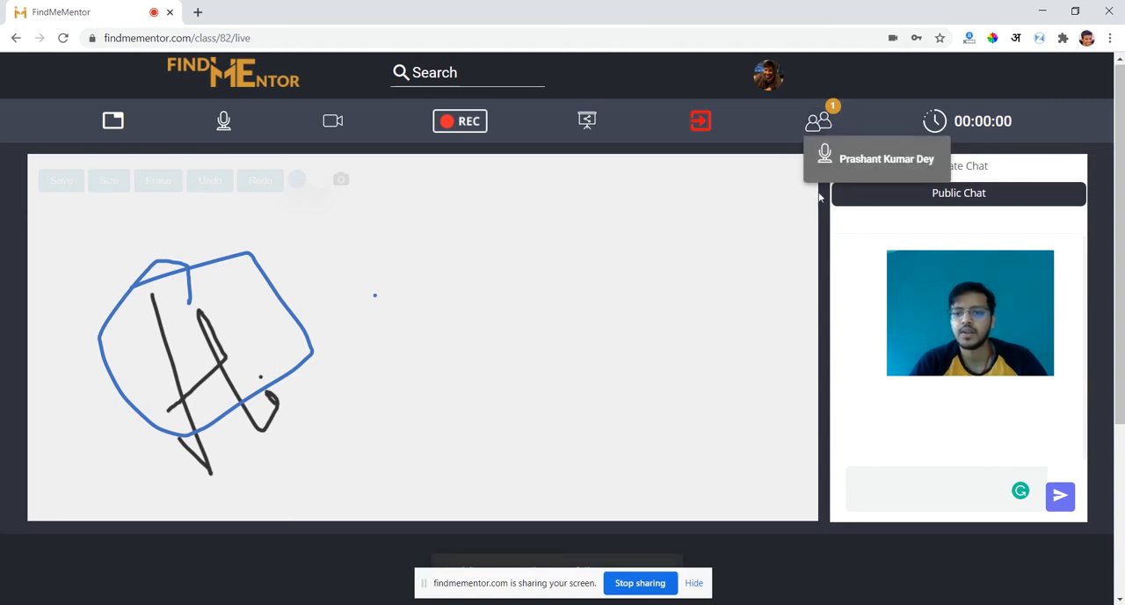
click(821, 125)
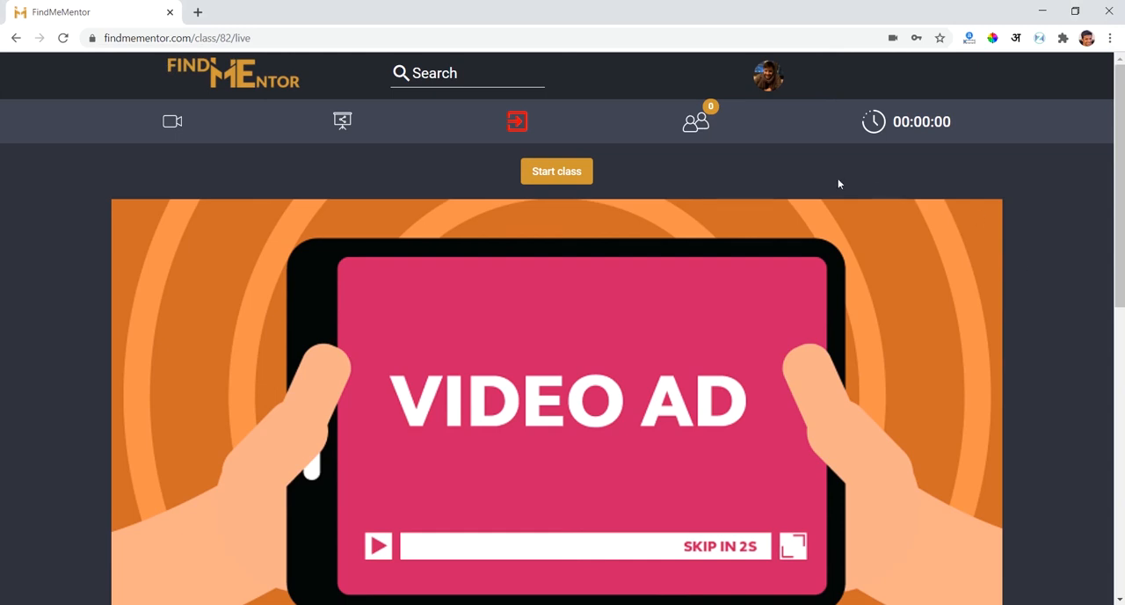
- Leave the live class page for the user dashboard and switch to the mentor dashboard
click(263, 77)
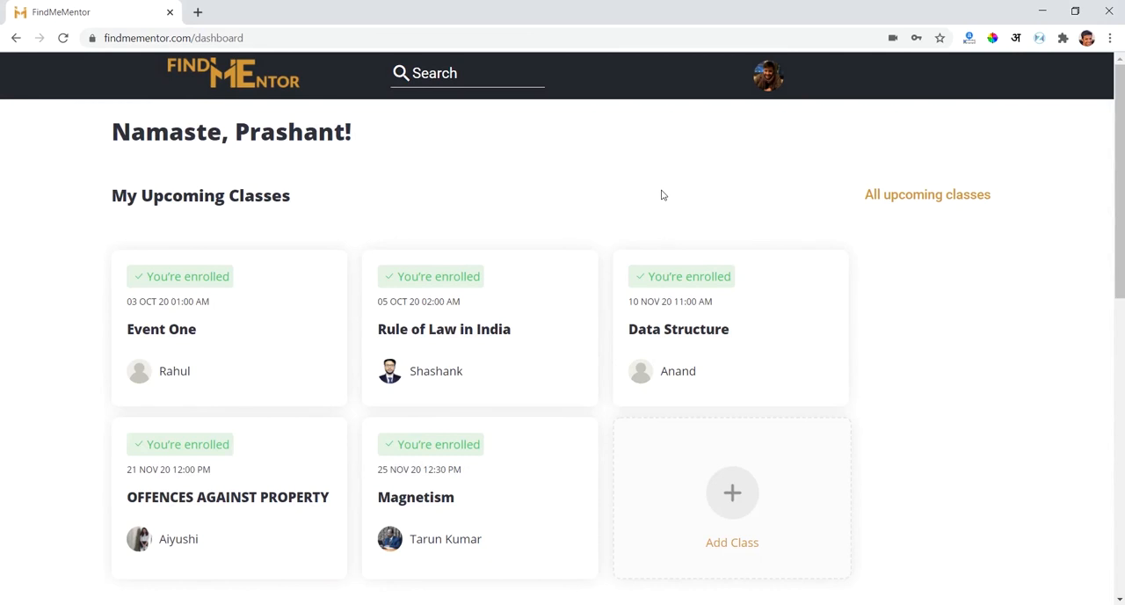
click(769, 83)
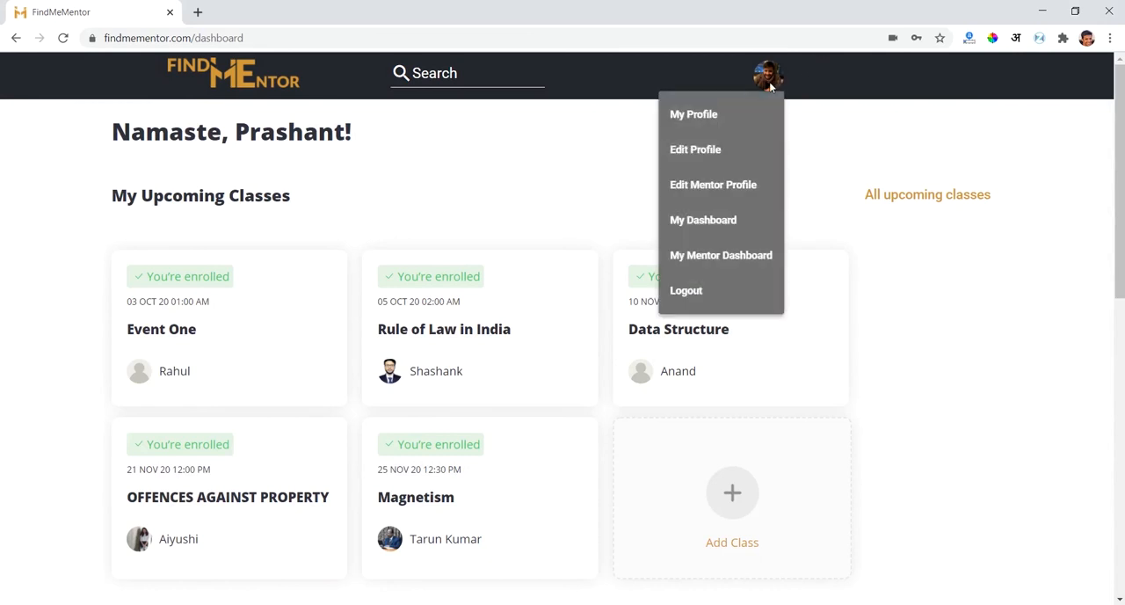
click(749, 258)
- Find the "Cryptography - Part 1" class of 03 NOV 05:30 PM among the mentor's classes and open its class summary
scroll(751, 260, down, 15)
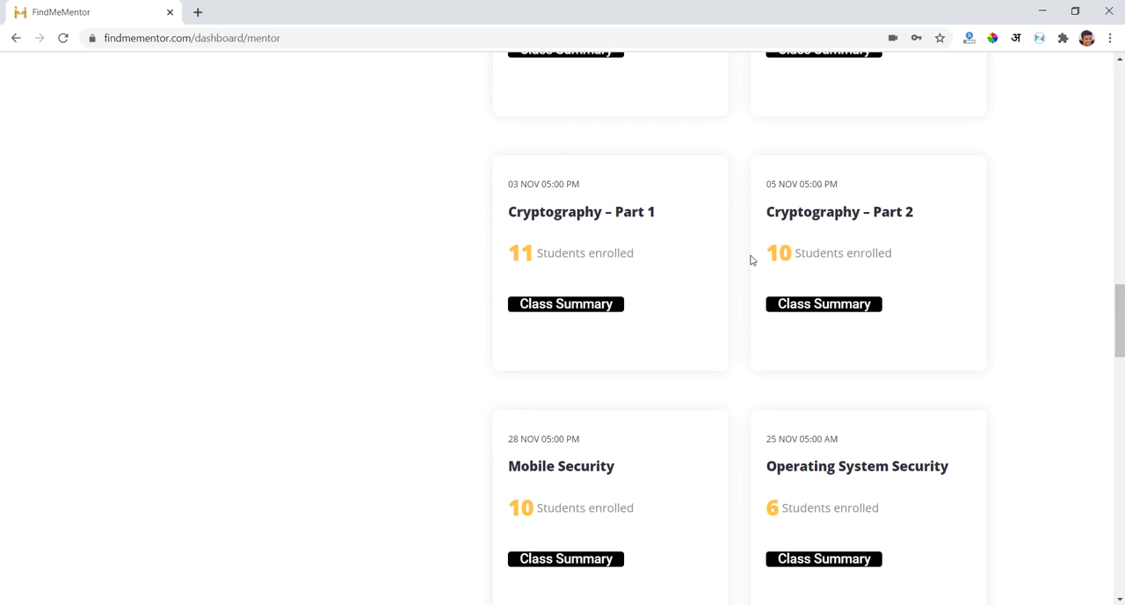
scroll(752, 261, down, 1)
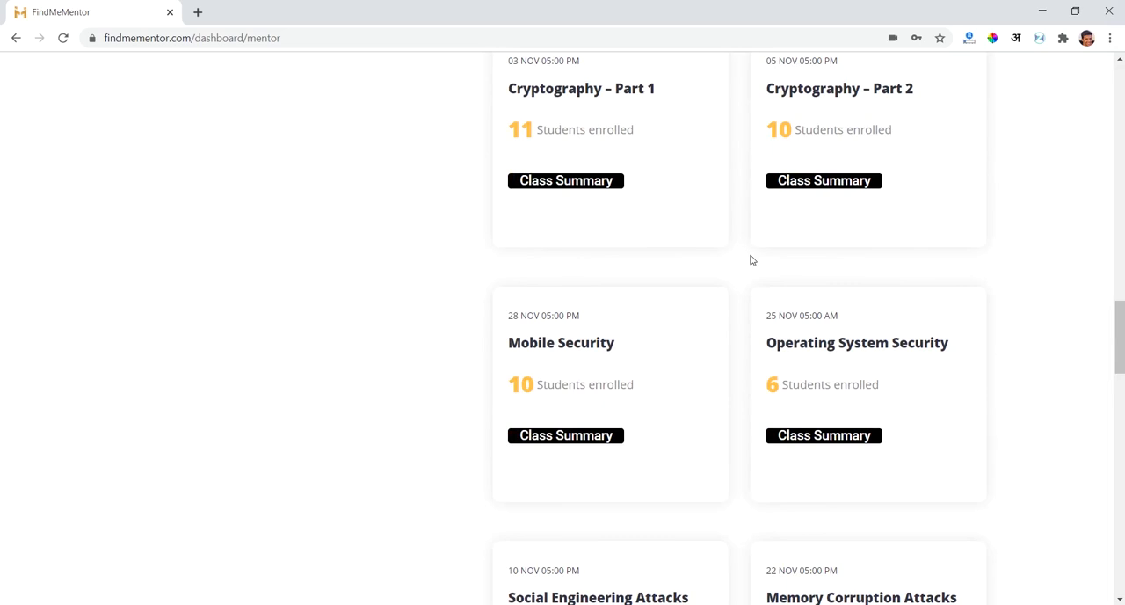
scroll(751, 260, down, 3)
scroll(752, 260, down, 4)
scroll(752, 260, down, 1)
scroll(748, 259, up, 1)
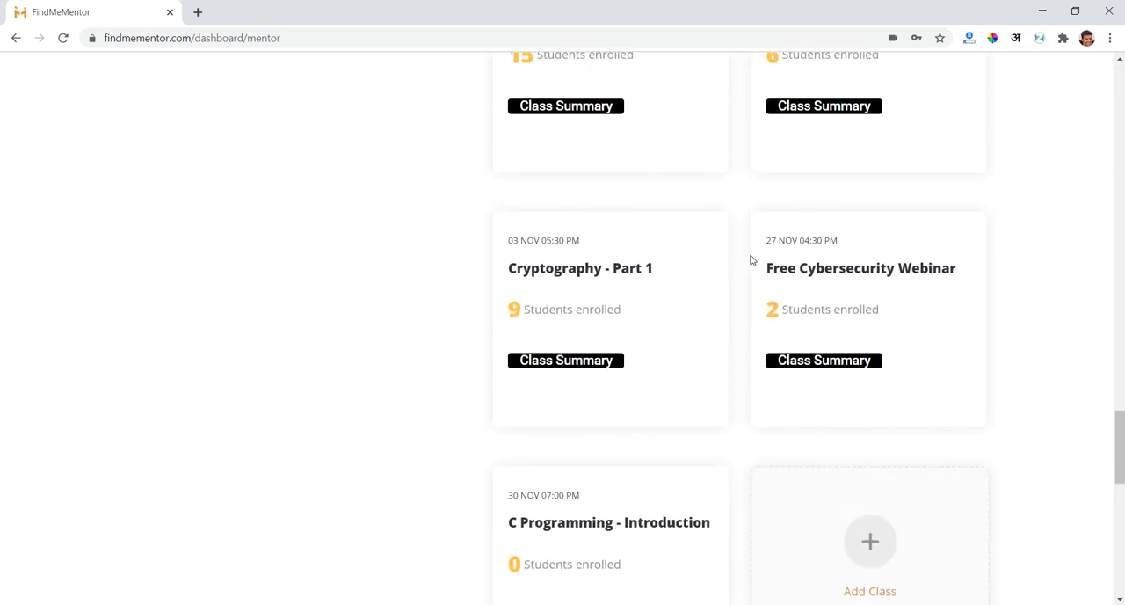
right_click(591, 367)
click(587, 365)
click(587, 365)
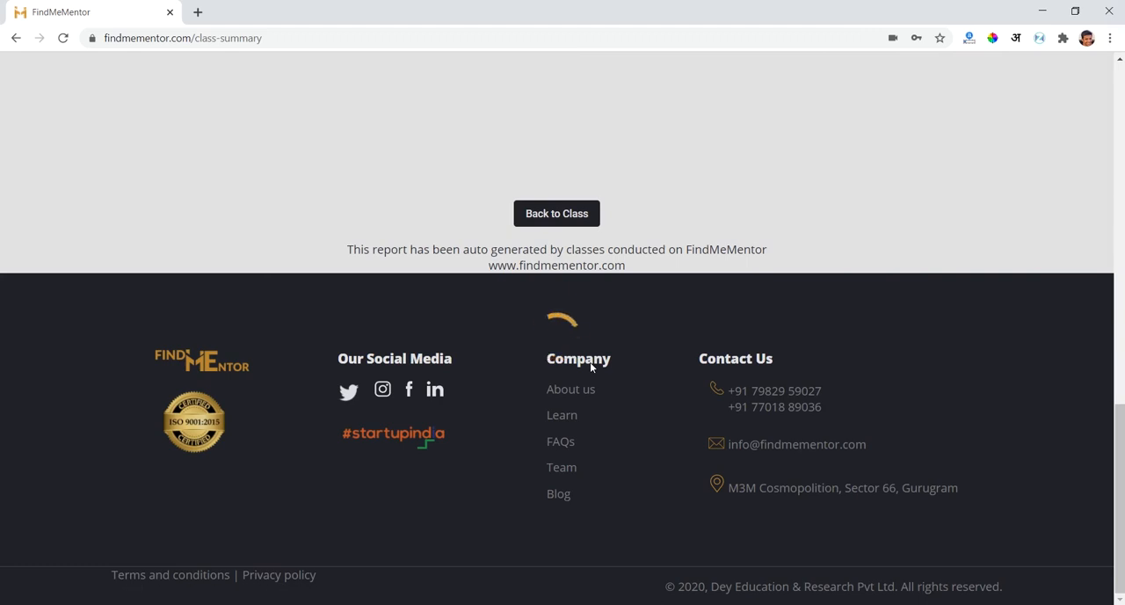
- Examine the students' attendance in the class performance report's student table
scroll(591, 224, up, 6)
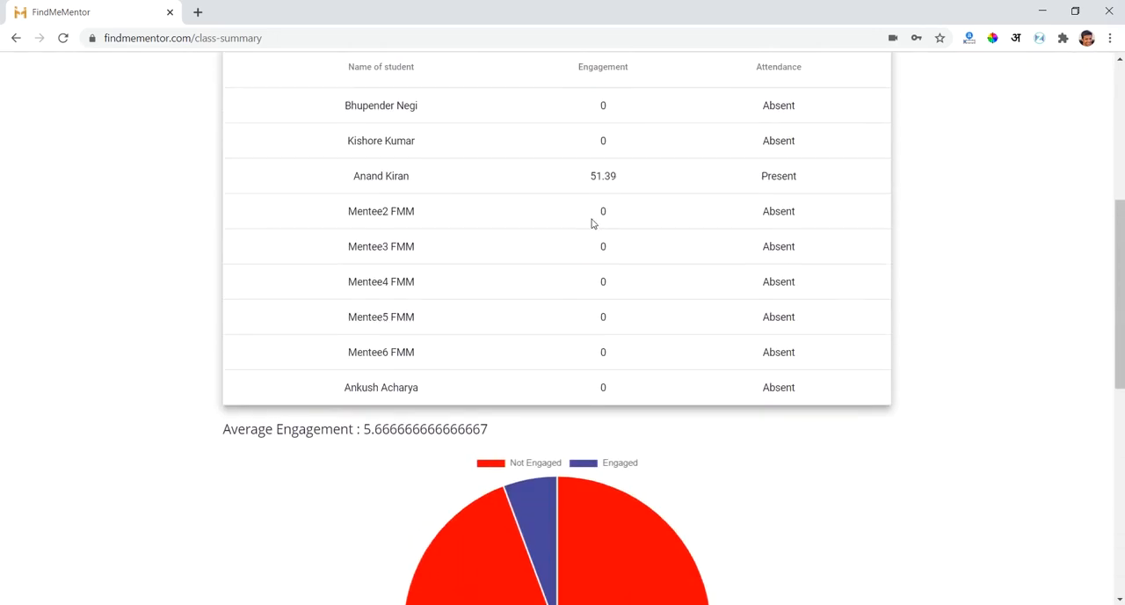
scroll(592, 224, up, 1)
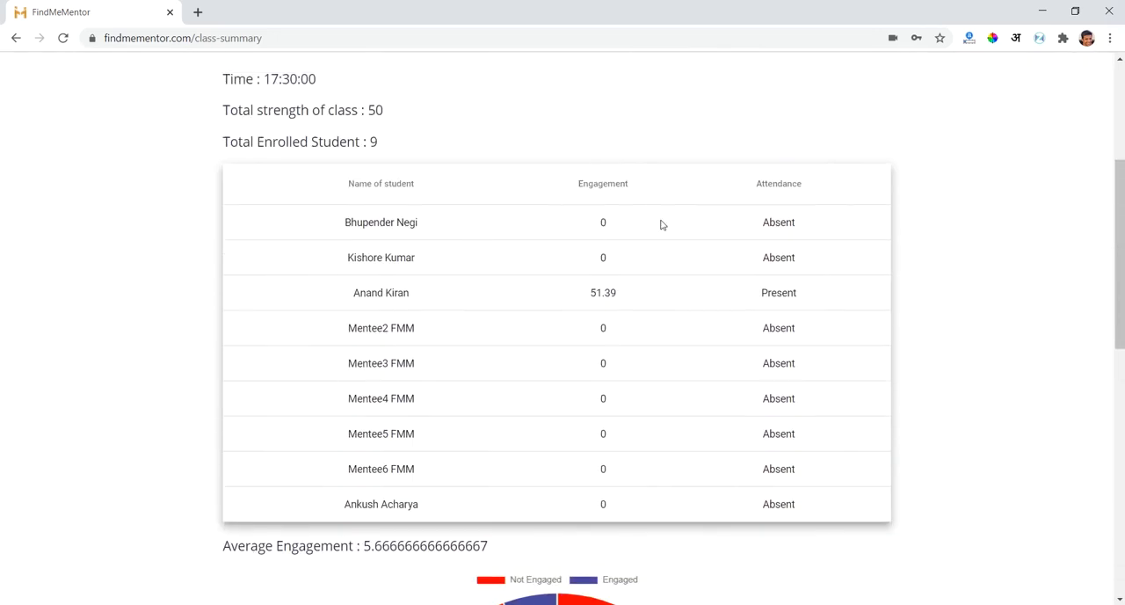
scroll(662, 225, down, 1)
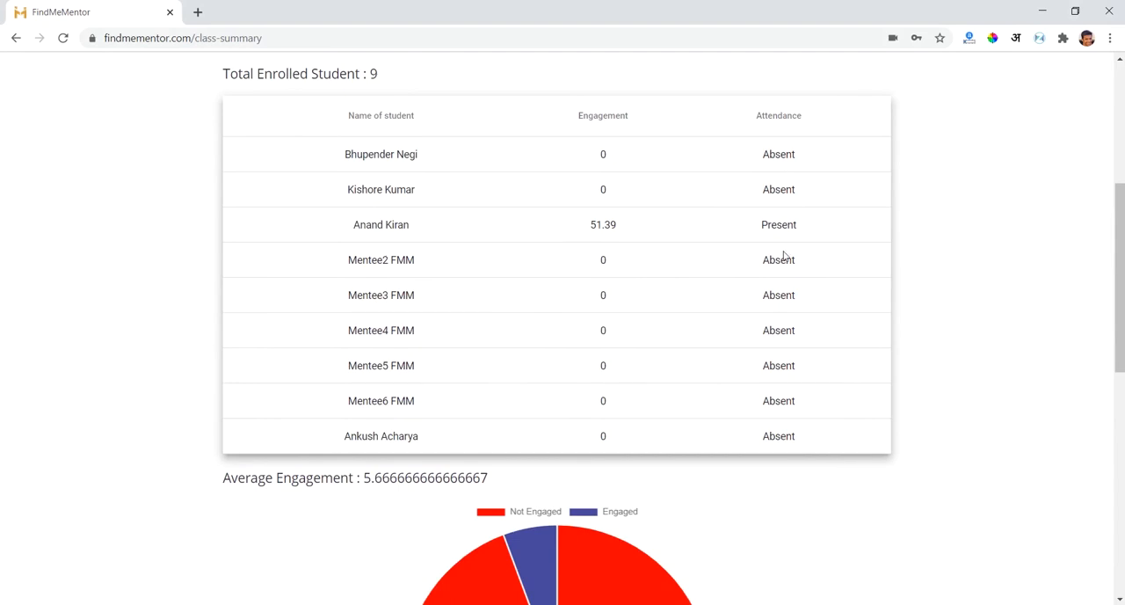
scroll(776, 397, down, 1)
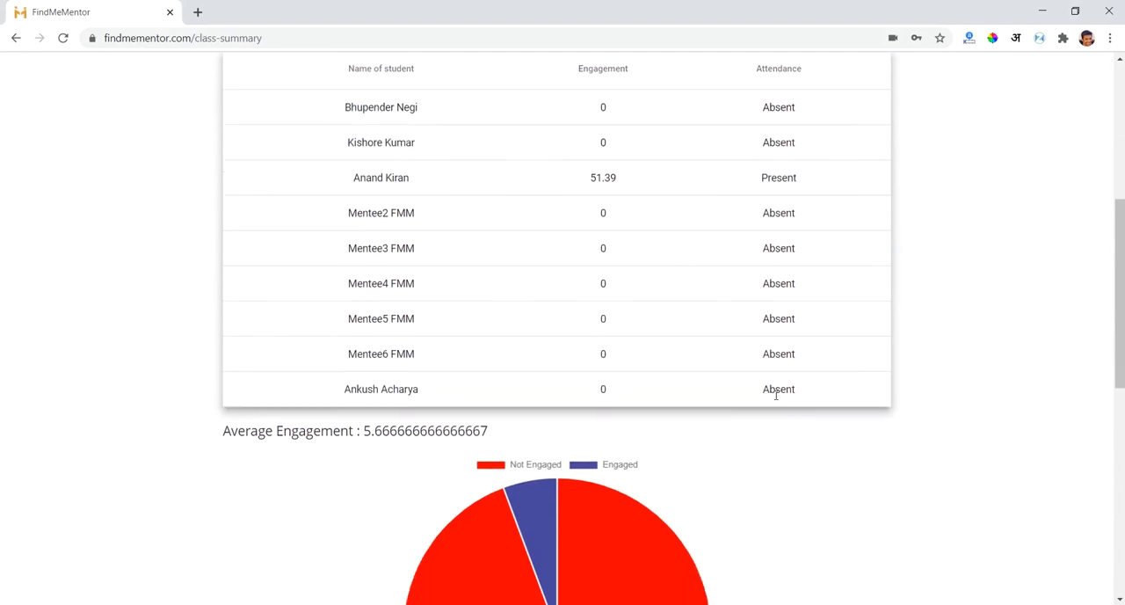
scroll(776, 397, up, 5)
scroll(537, 264, down, 1)
scroll(539, 267, down, 4)
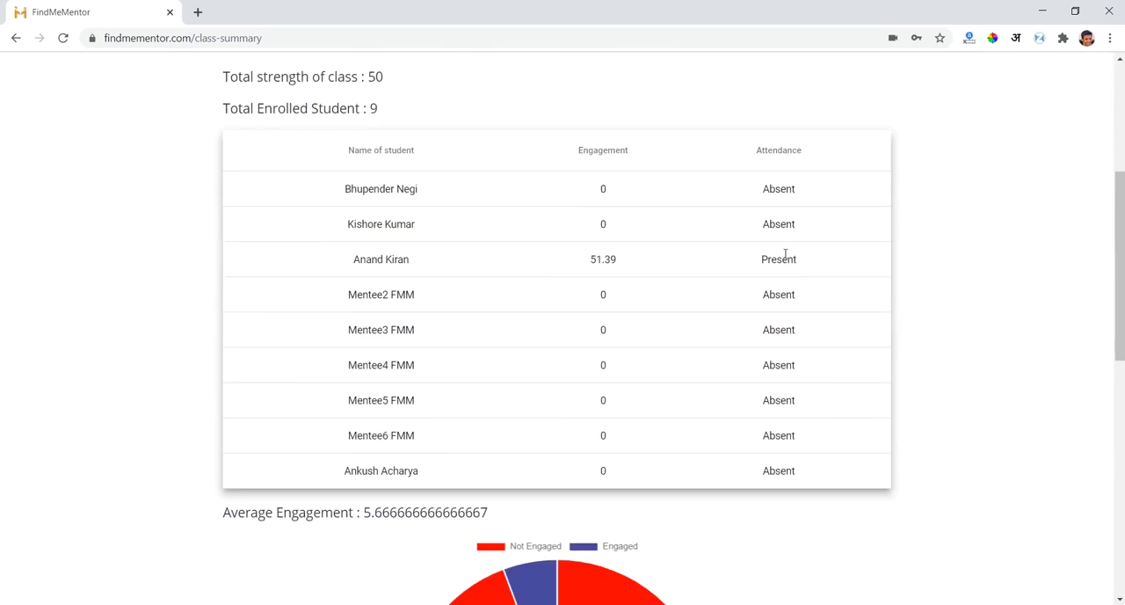
scroll(773, 432, down, 4)
scroll(774, 432, up, 4)
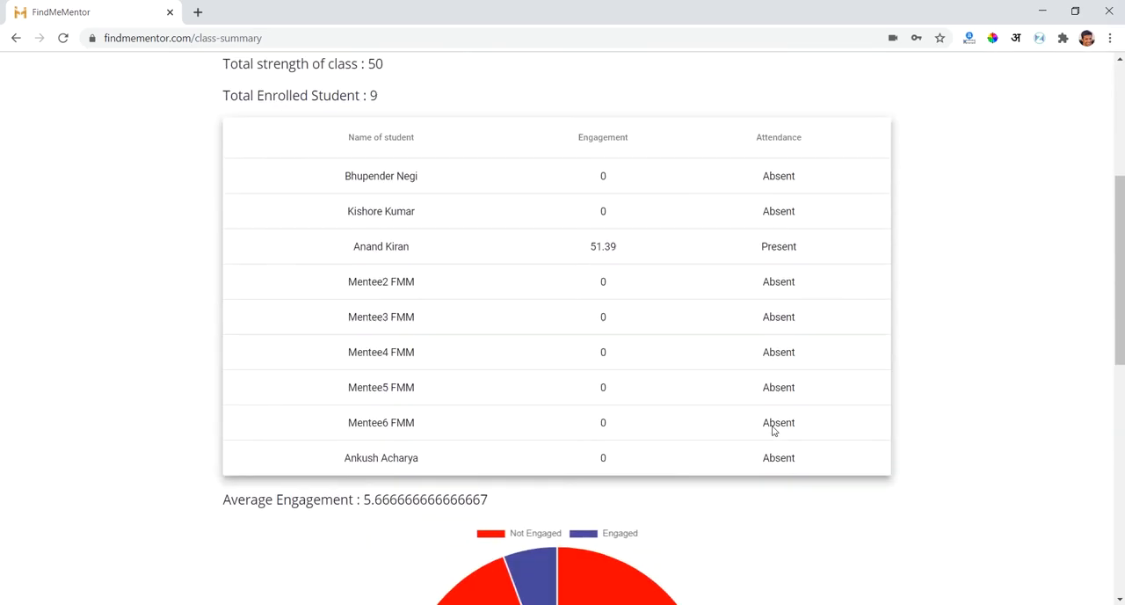
- Compare present and absent students' engagement values, and review the report's engagement chart and class details
double_click(603, 247)
click(626, 280)
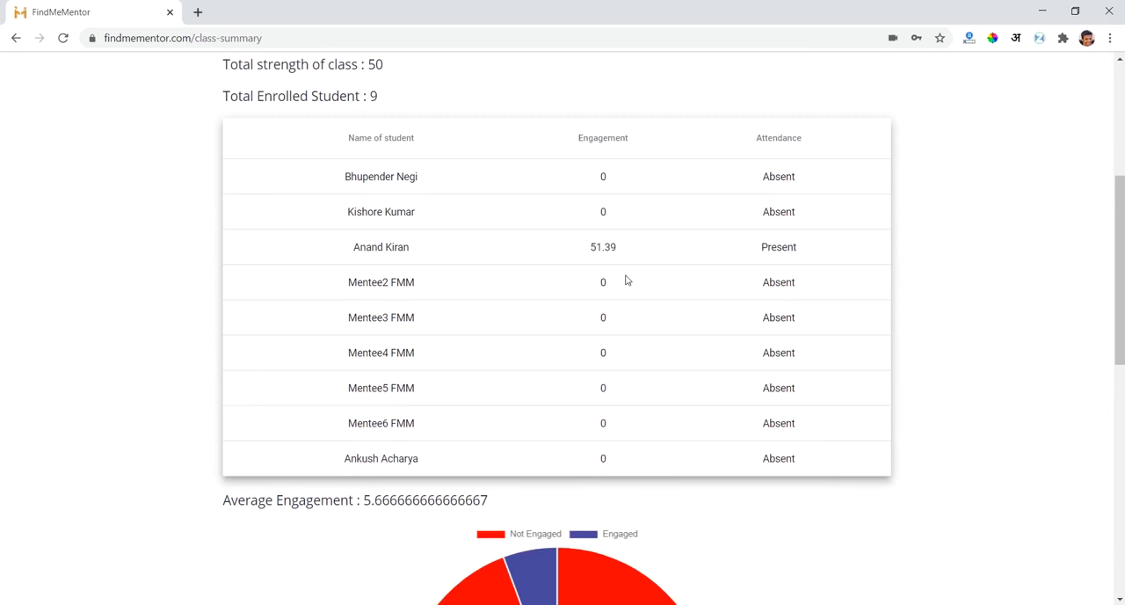
double_click(778, 210)
click(620, 216)
double_click(603, 213)
double_click(609, 246)
scroll(622, 246, down, 8)
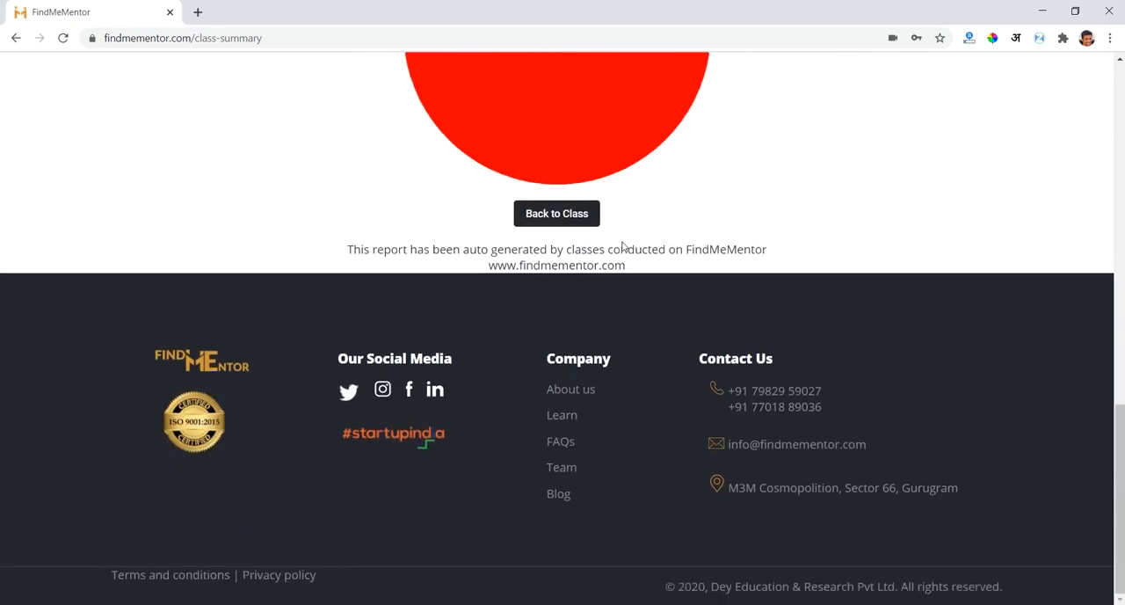
scroll(622, 246, up, 3)
scroll(633, 186, up, 5)
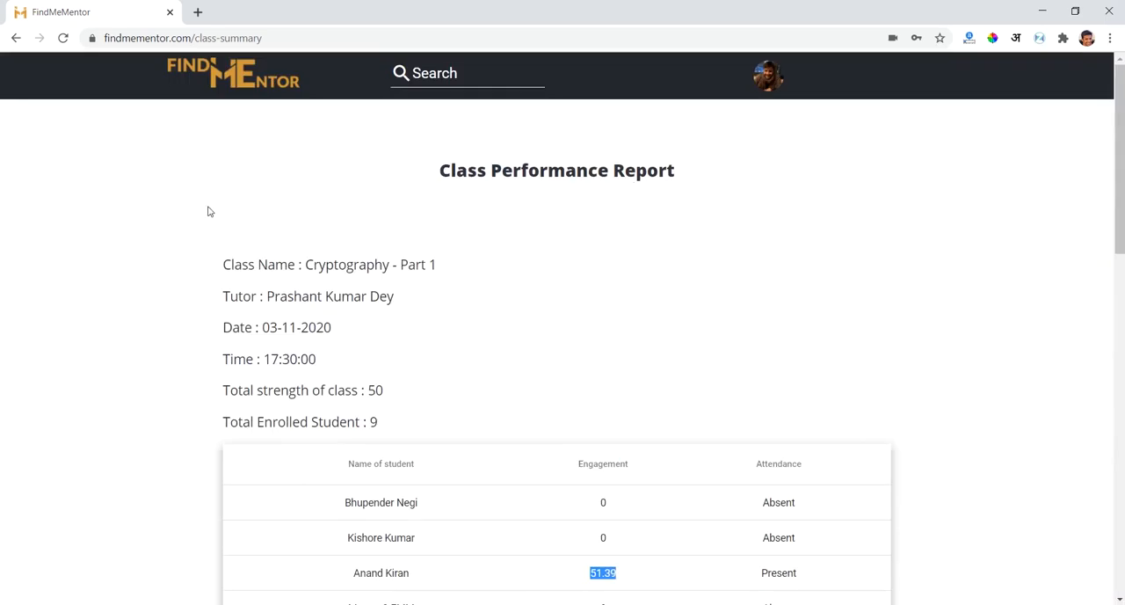
scroll(208, 211, down, 3)
- Return to the mentor dashboard and look through its upcoming class cards and earnings overview
click(16, 38)
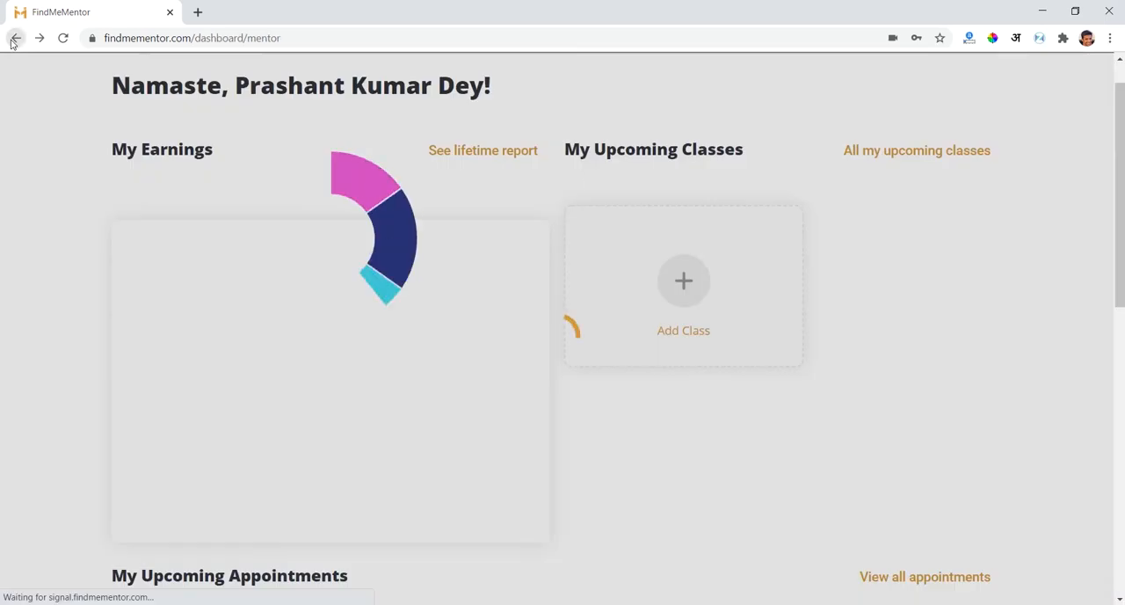
scroll(685, 228, down, 20)
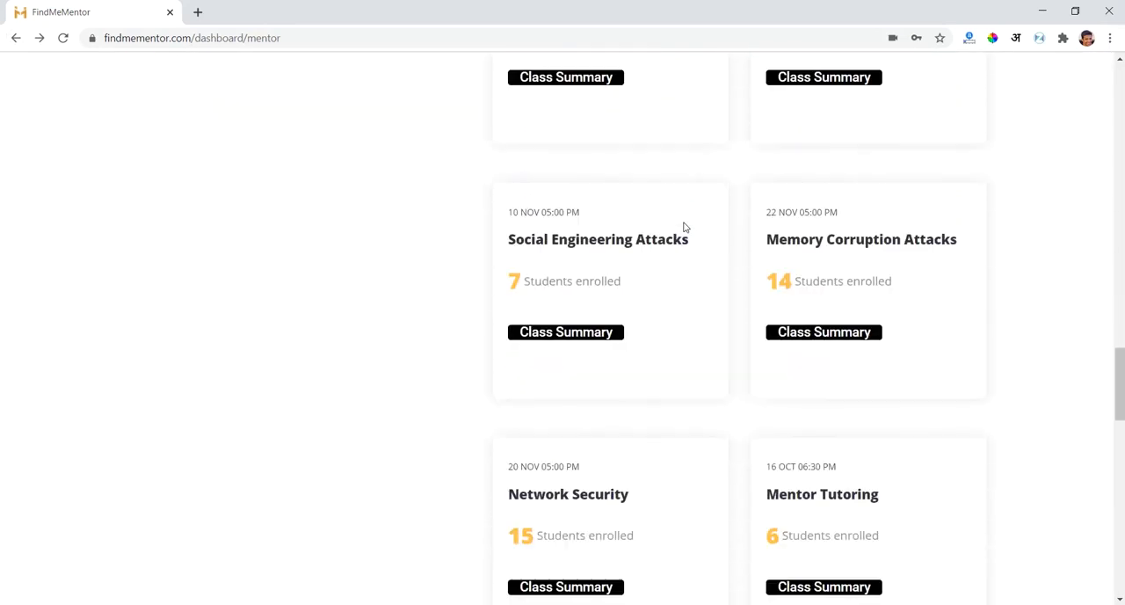
scroll(685, 228, down, 2)
scroll(685, 227, up, 15)
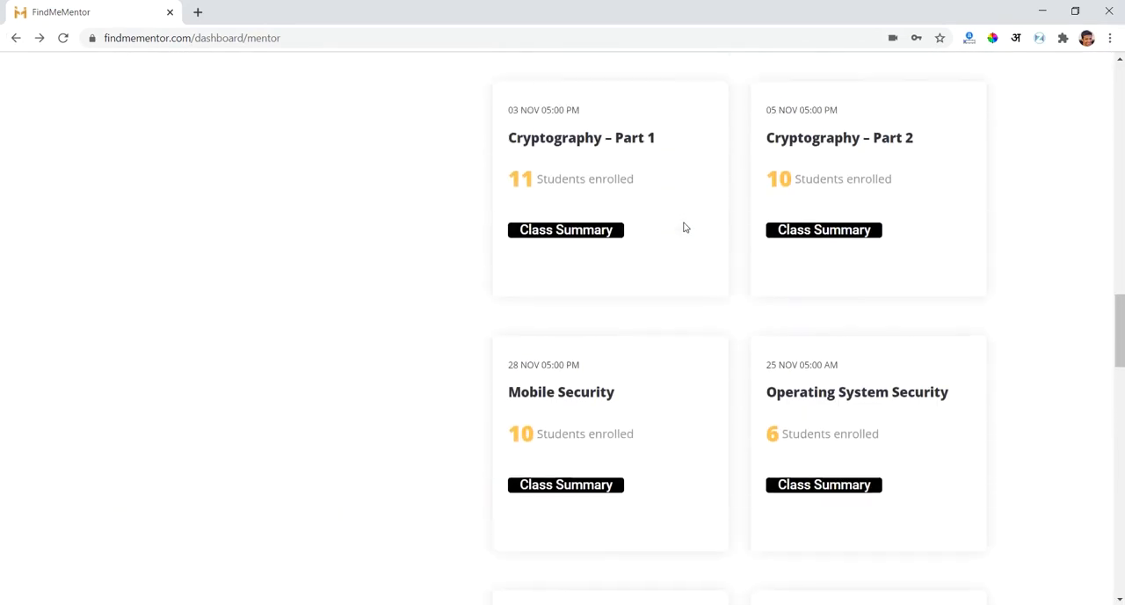
scroll(685, 228, up, 10)
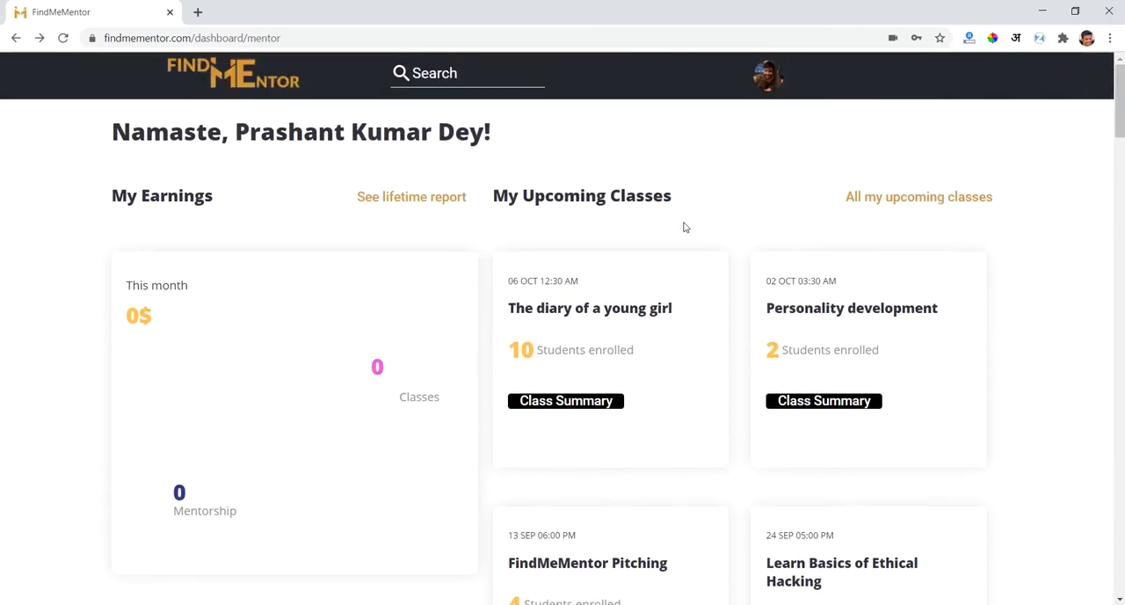